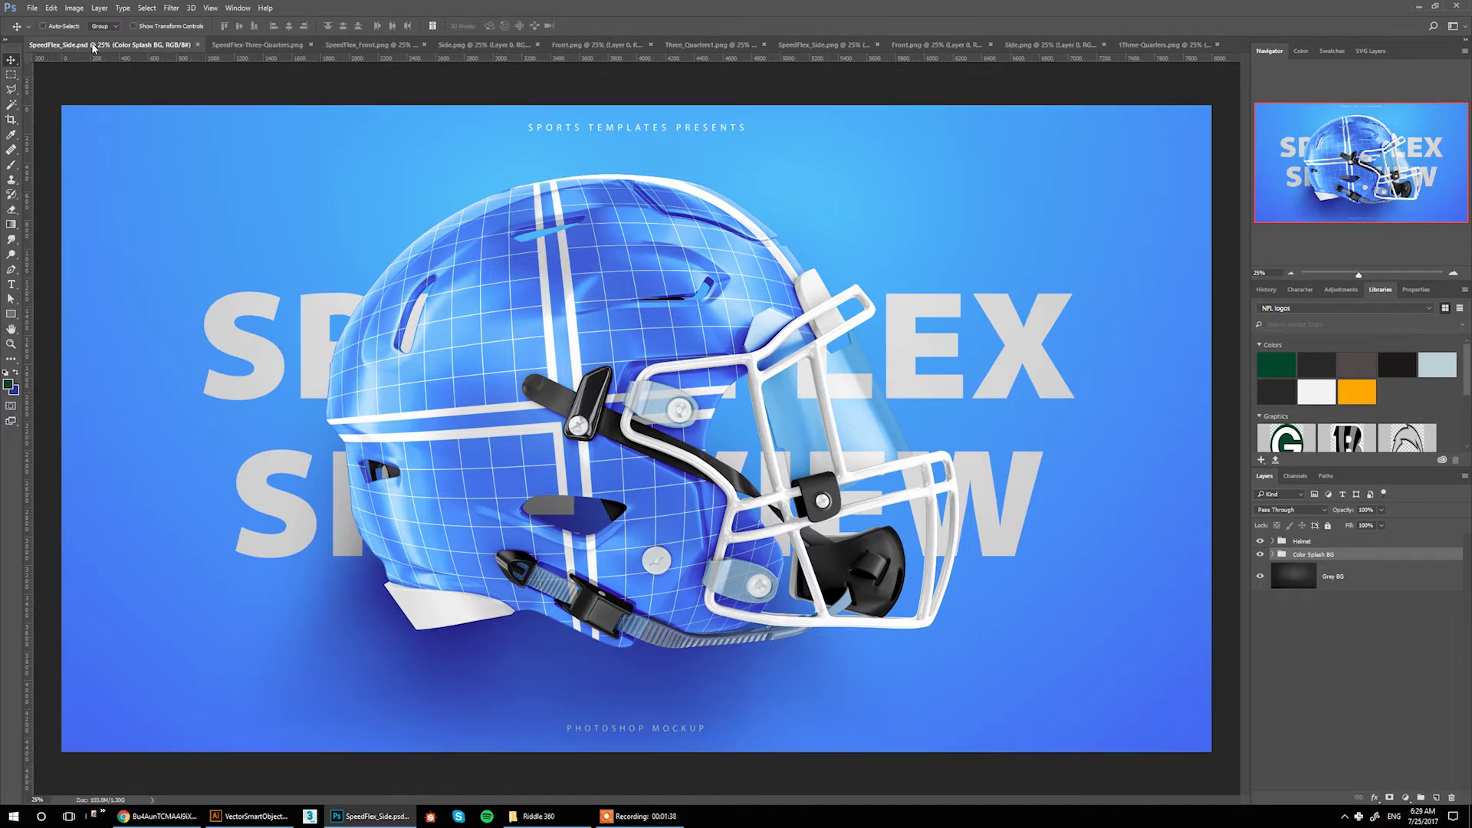
Look through the open SpeedFlex, Riddell 360 and Vengeance helmet mockup documents, comparing their side, front and three-quarter views
left_click(230, 45)
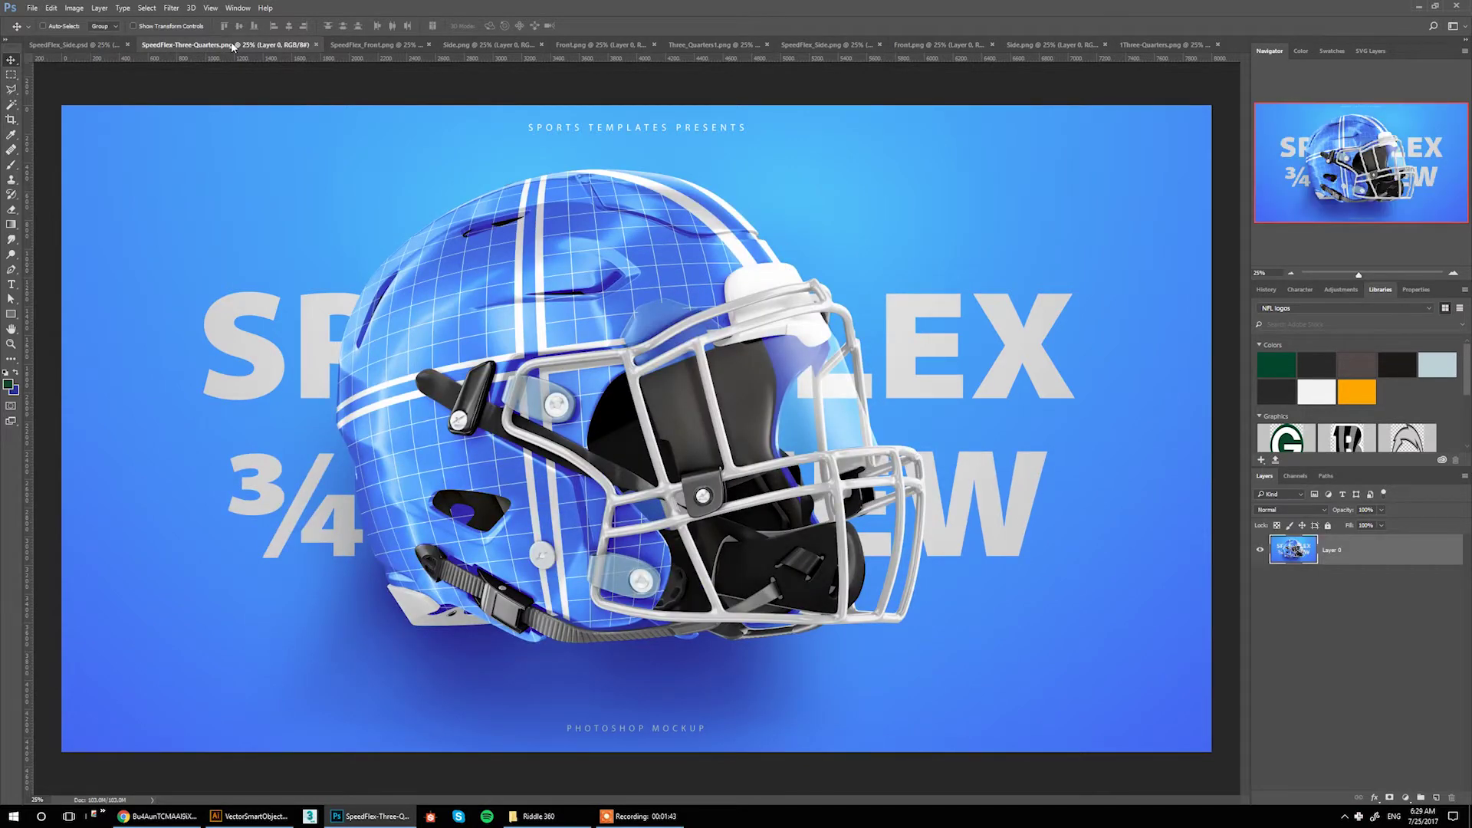
left_click(342, 45)
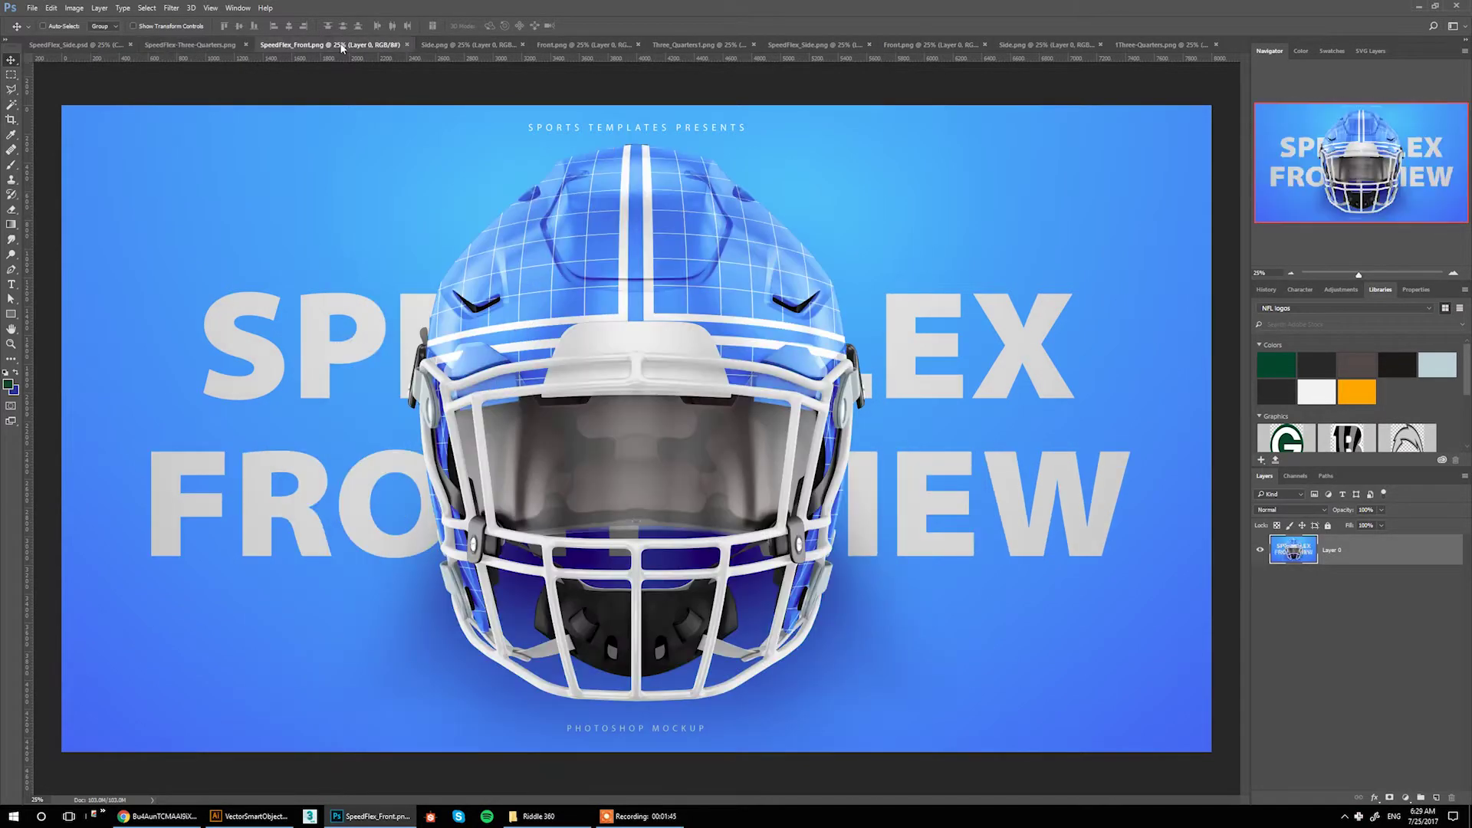
left_click(435, 46)
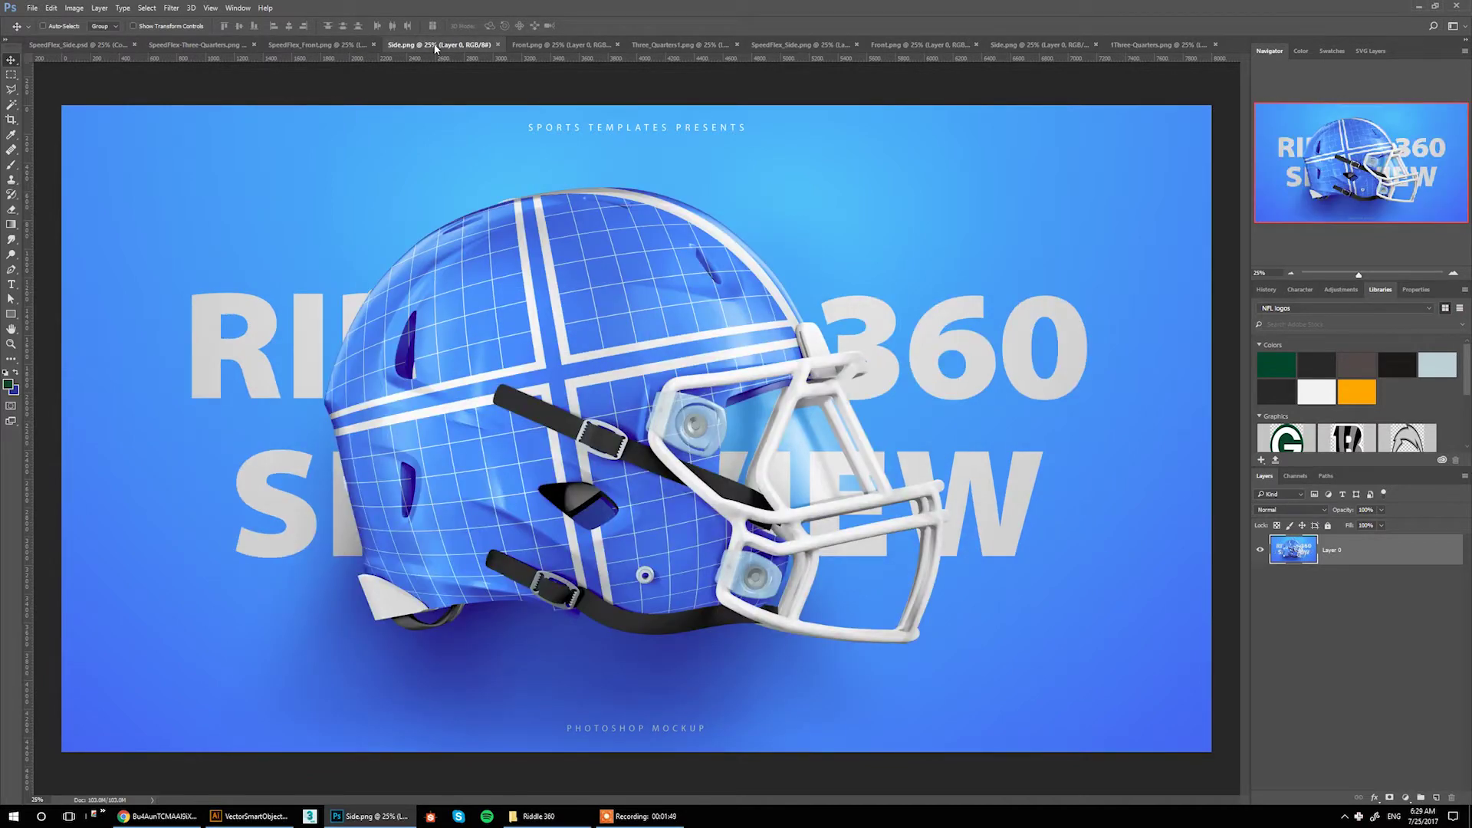
left_click(575, 45)
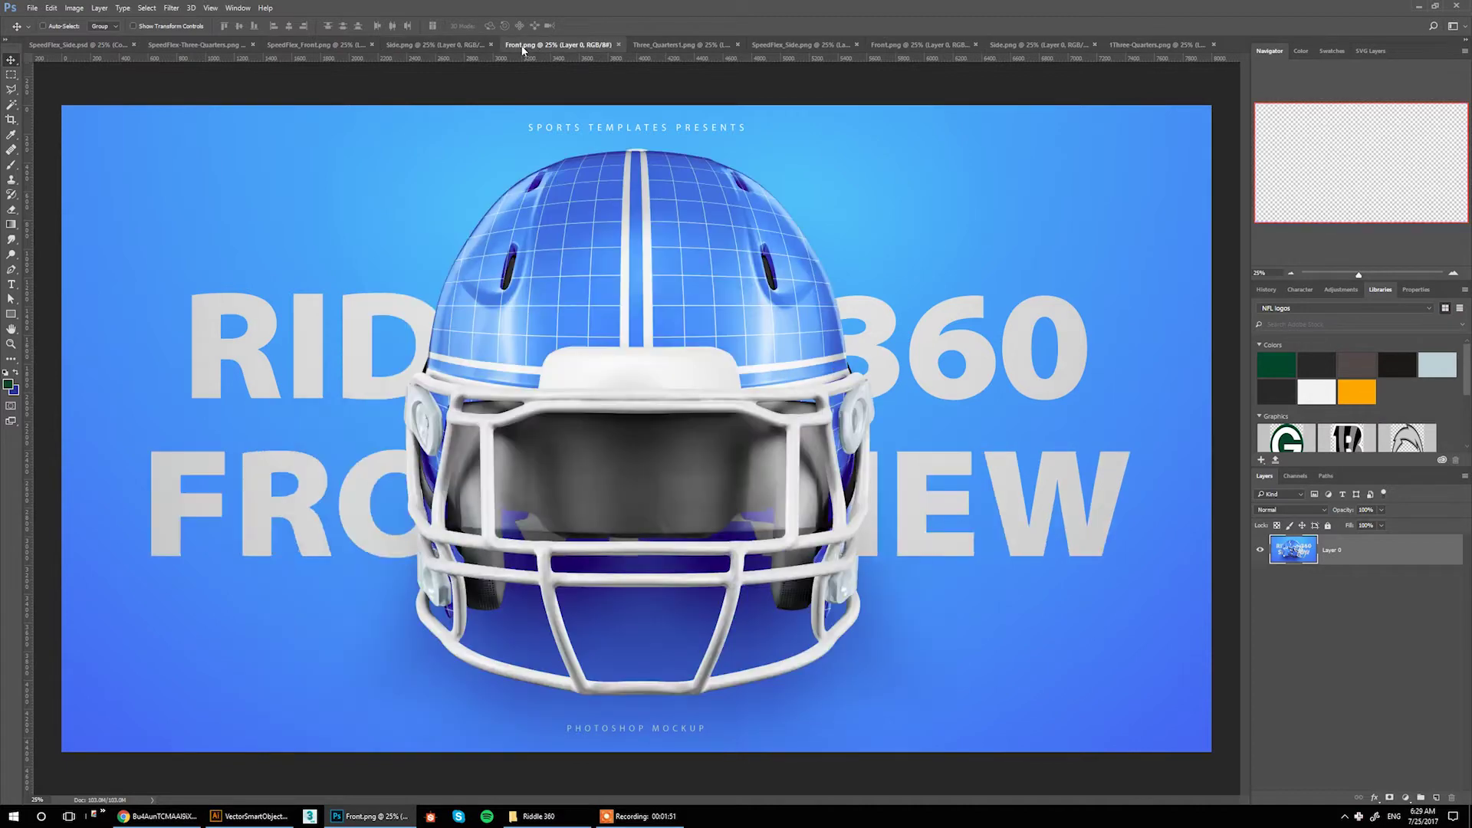
left_click(650, 46)
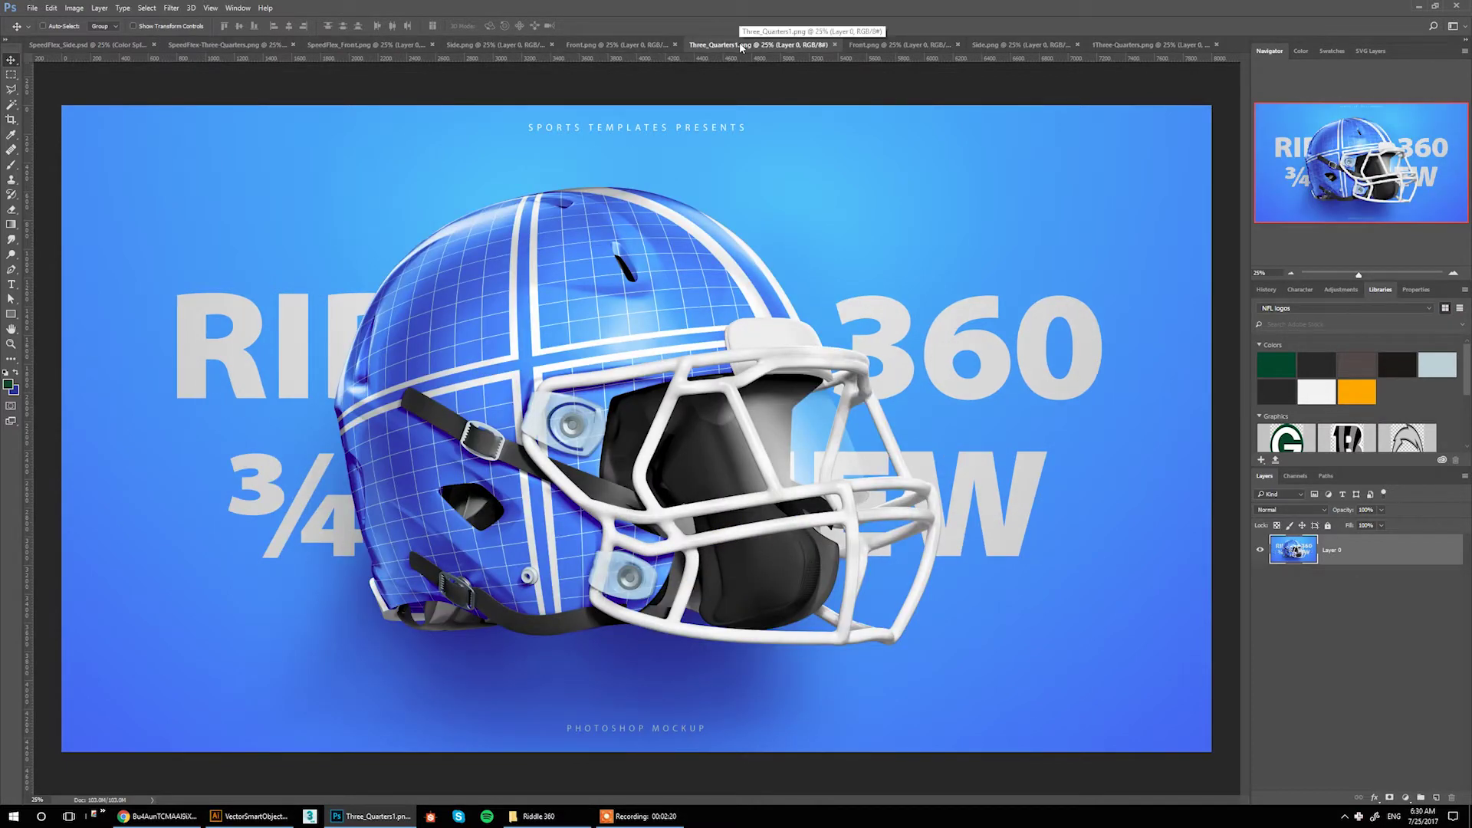
left_click(870, 48)
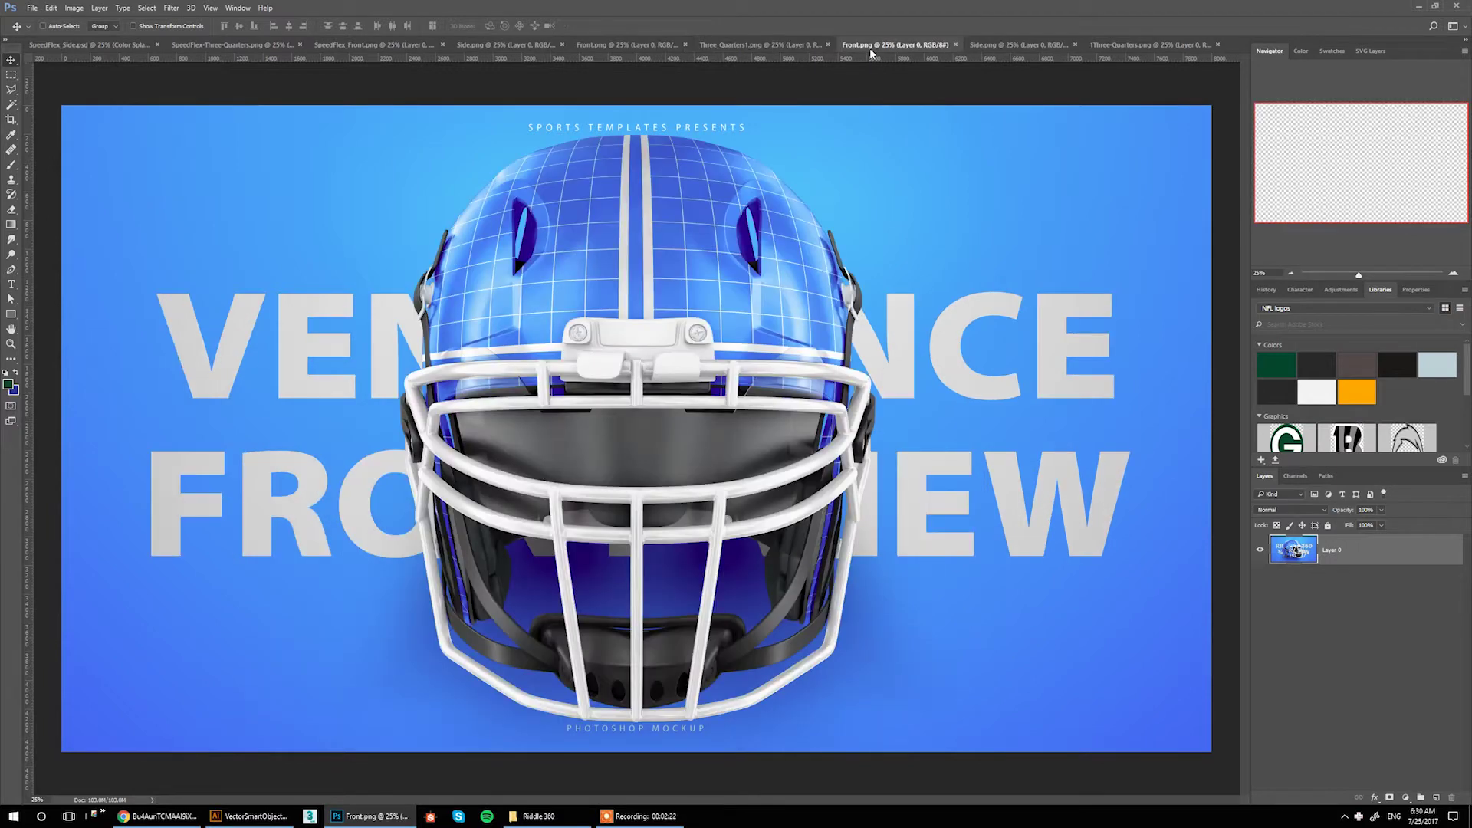
left_click(993, 48)
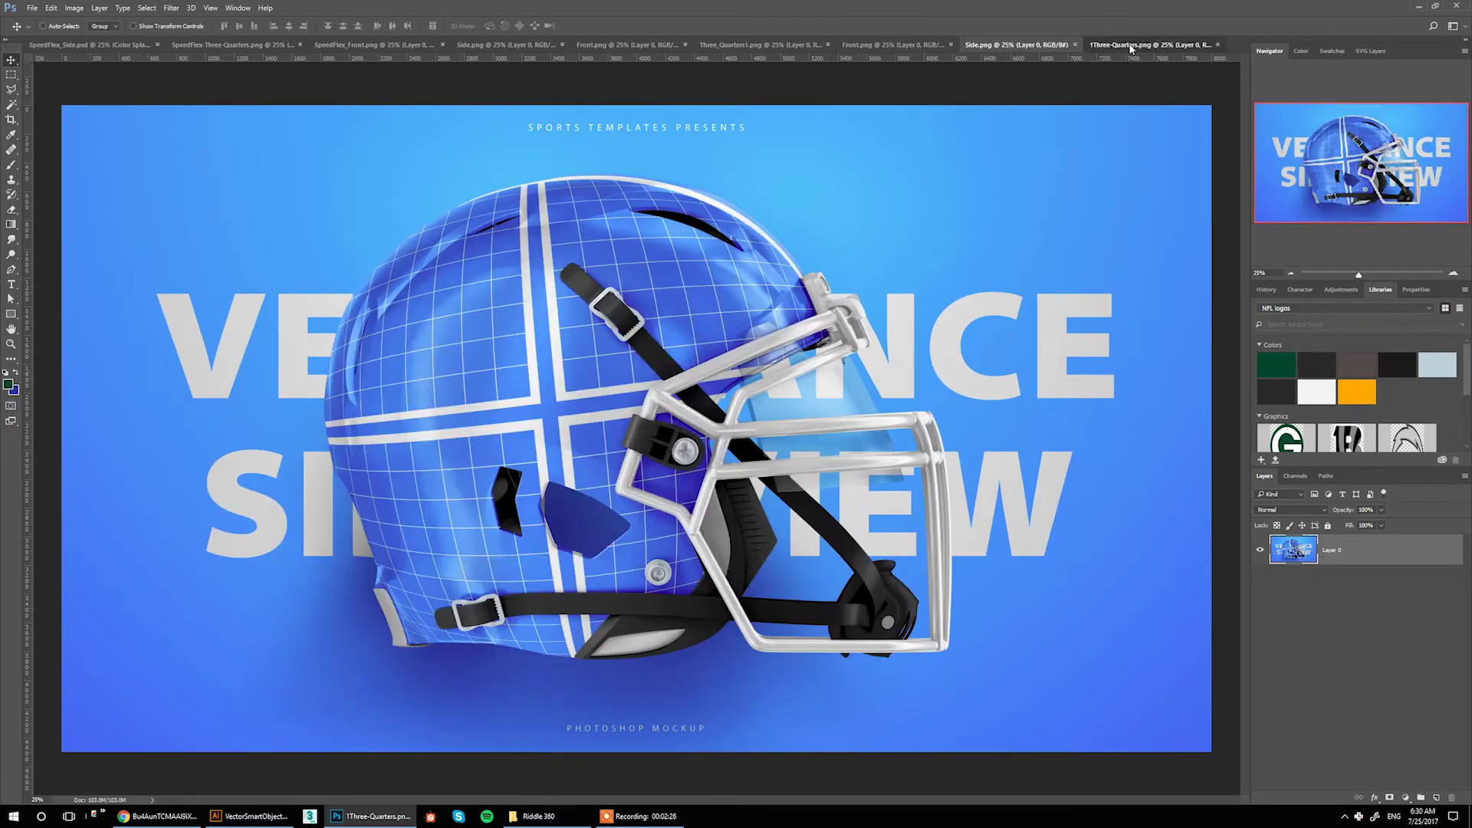
left_click(1130, 46)
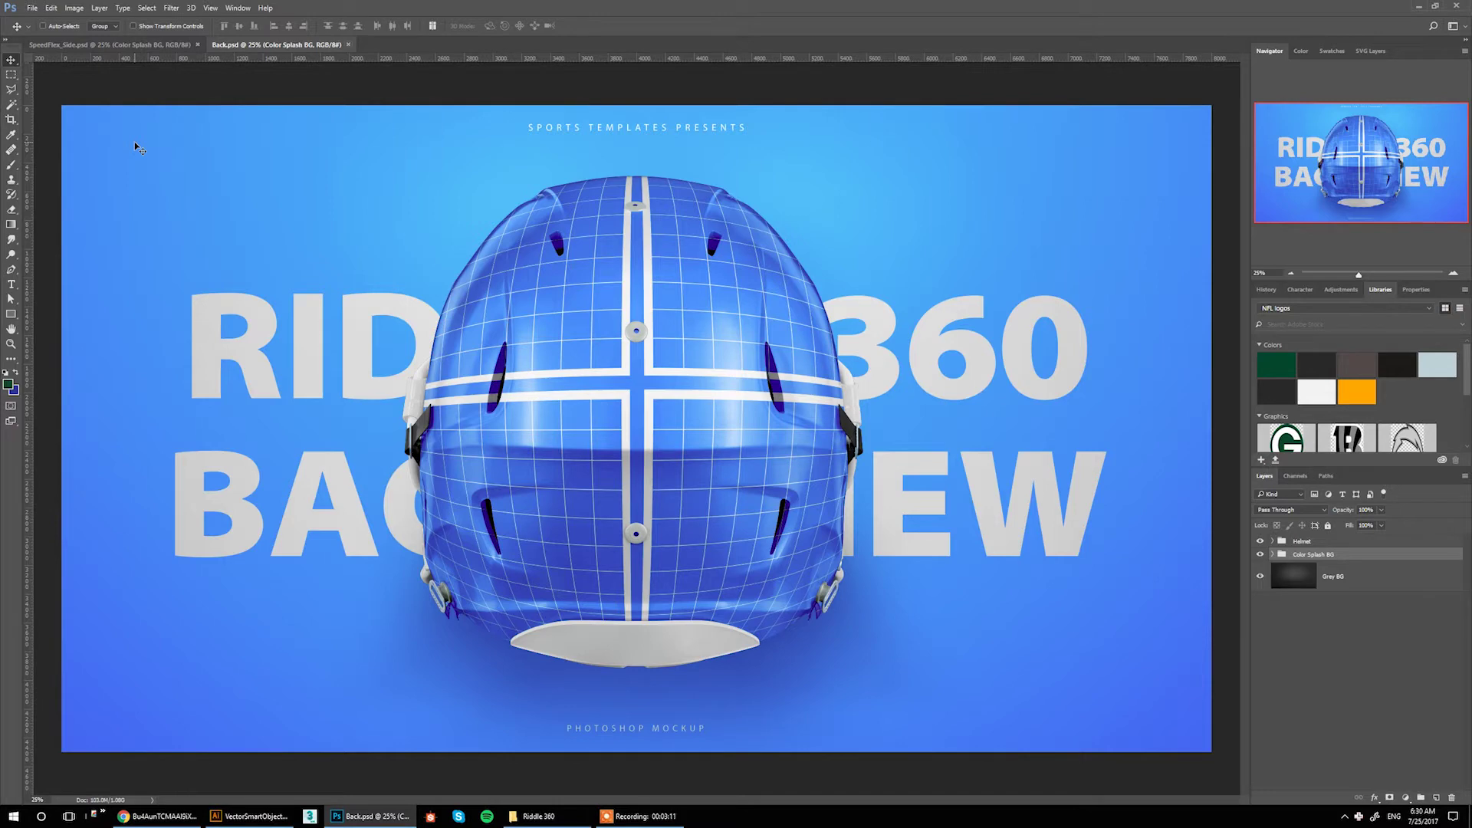
Close the Back.psd mockup and view the SpeedFlex_Side.psd helmet at 100%
left_click(115, 43)
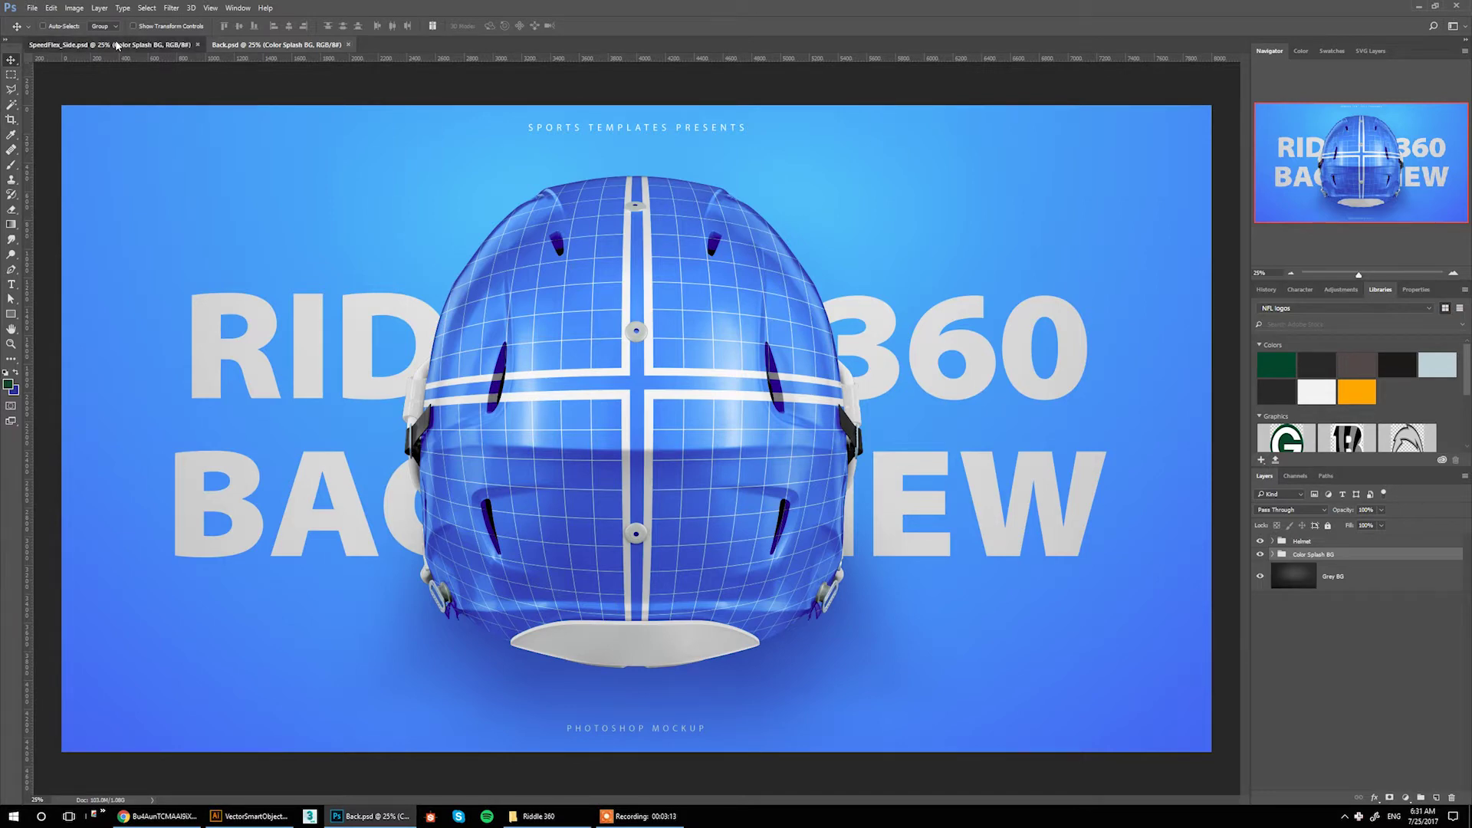
left_click(347, 44)
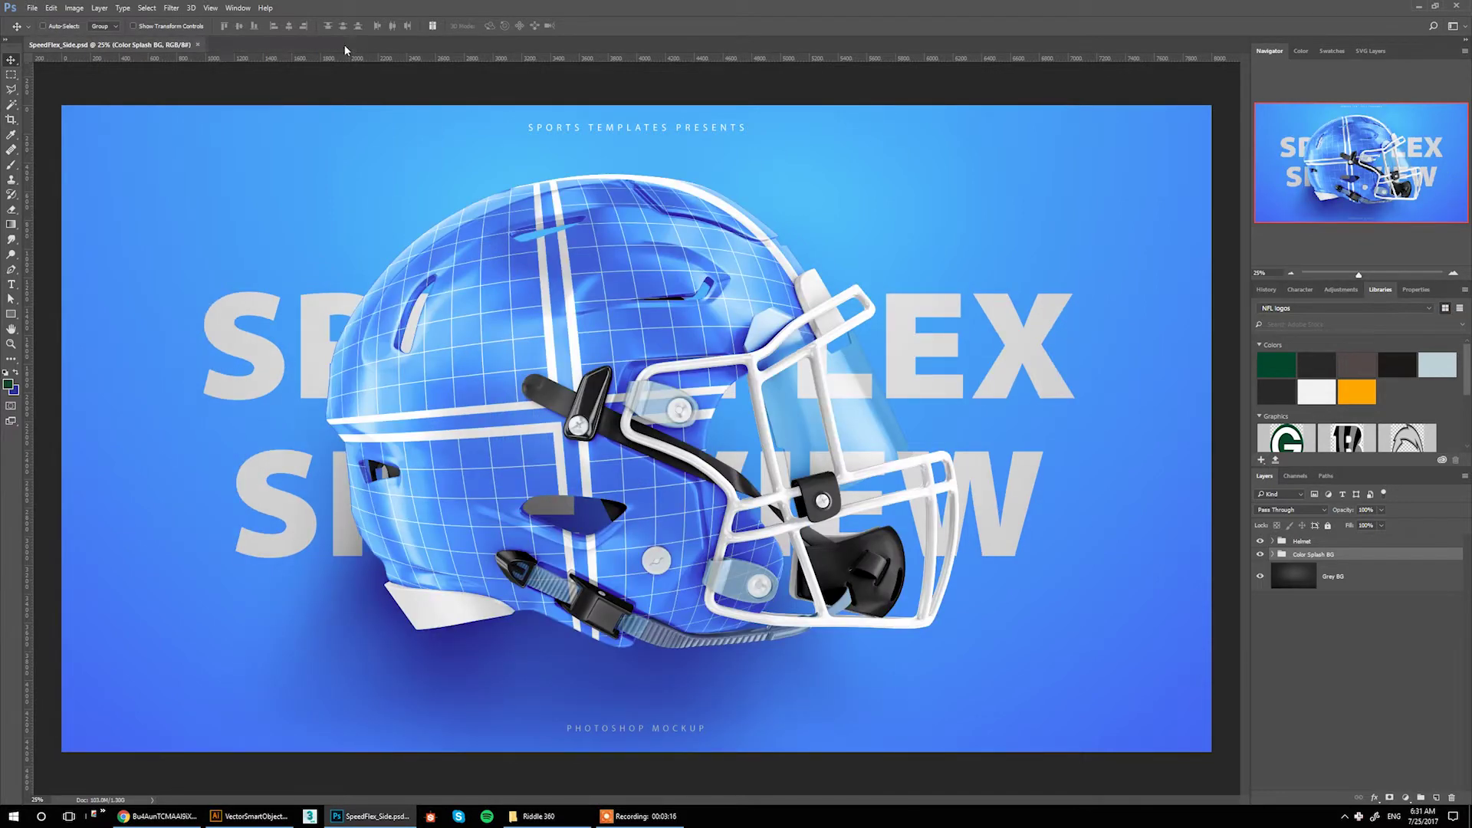
left_click(208, 7)
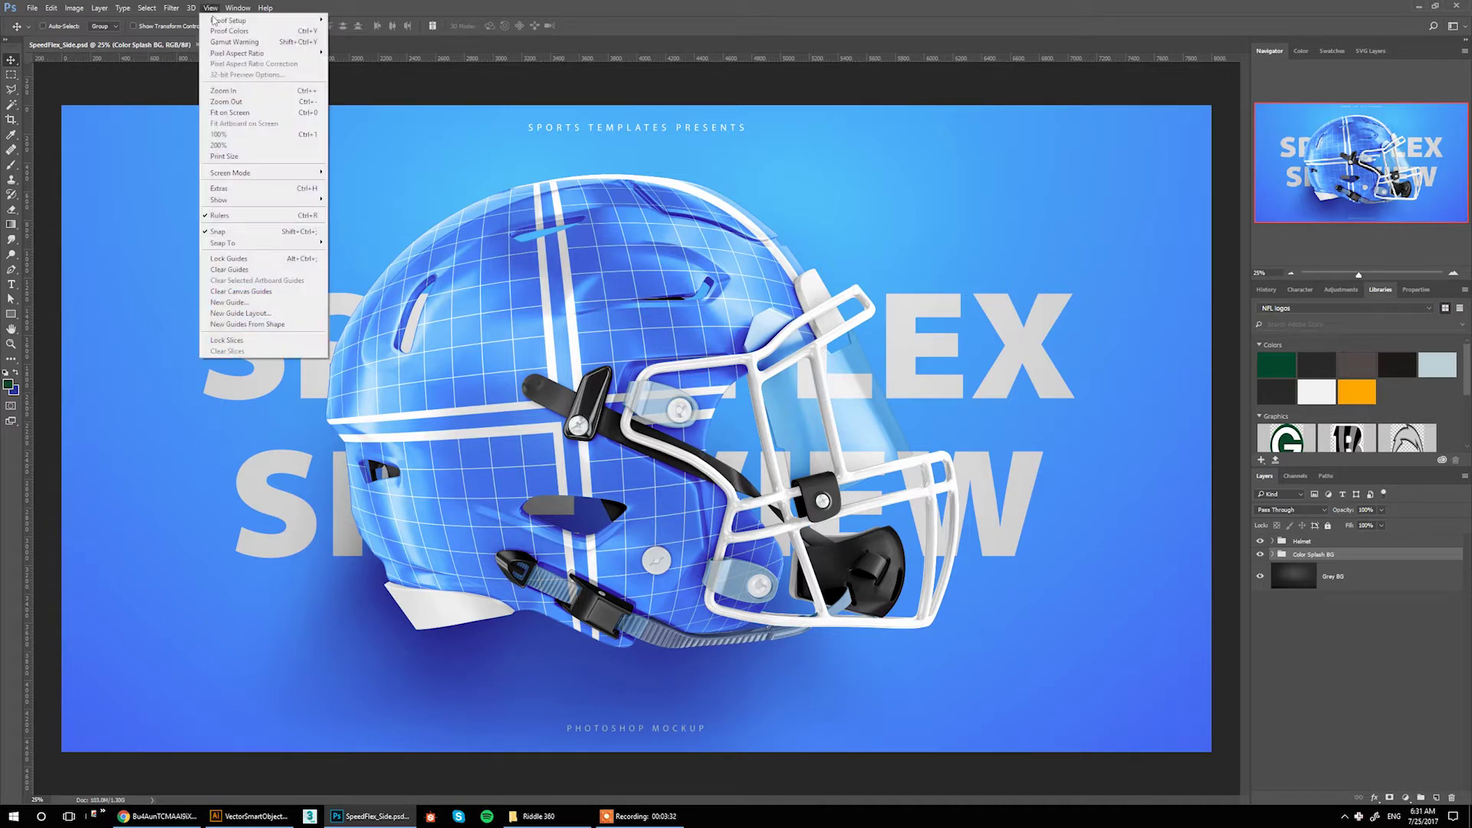
left_click(254, 135)
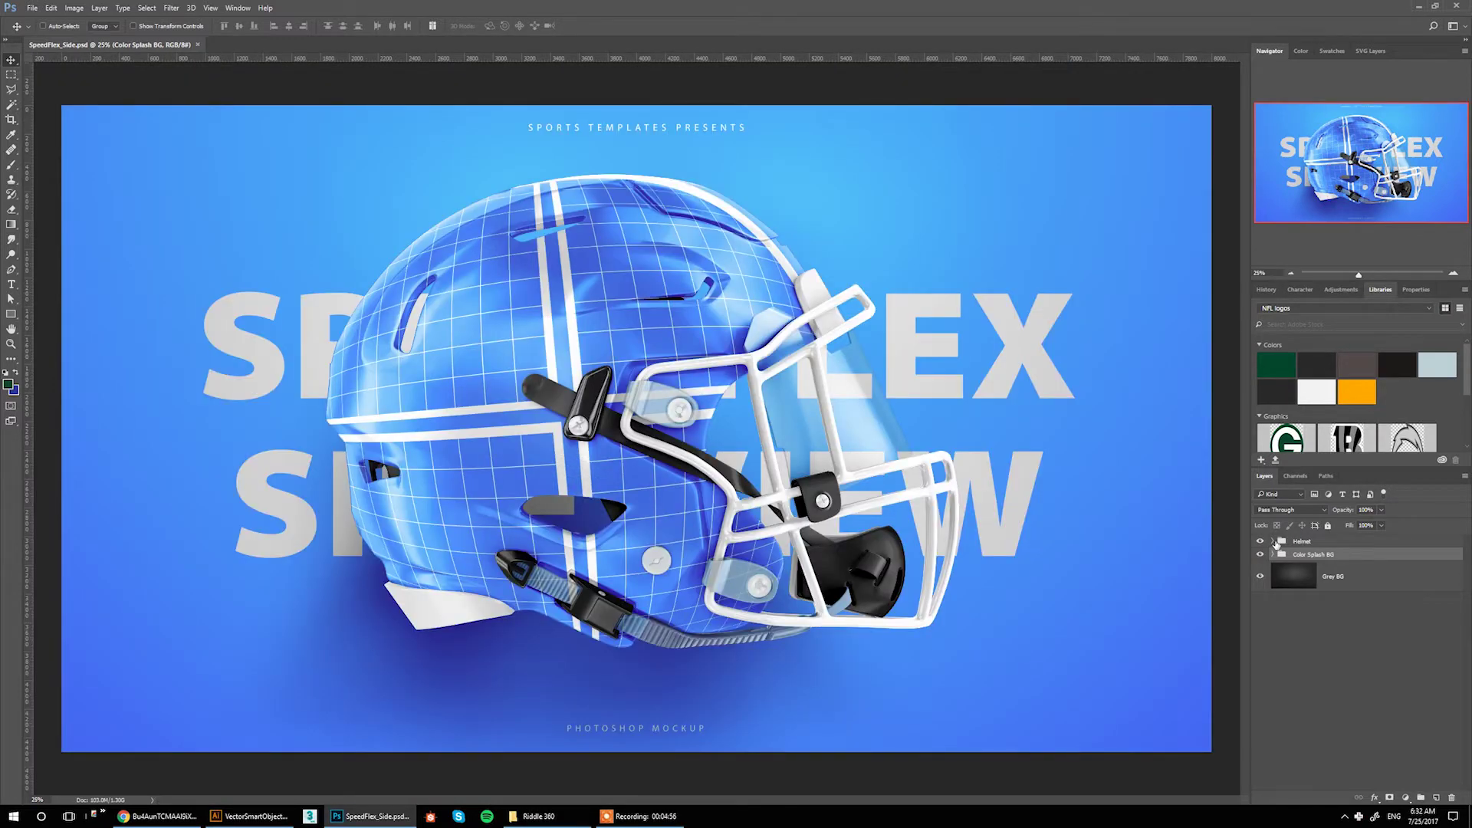
Expand the Helmet group's Effects group and hide its Reflections and Lighting layers
left_click(1272, 541)
left_click(1297, 587)
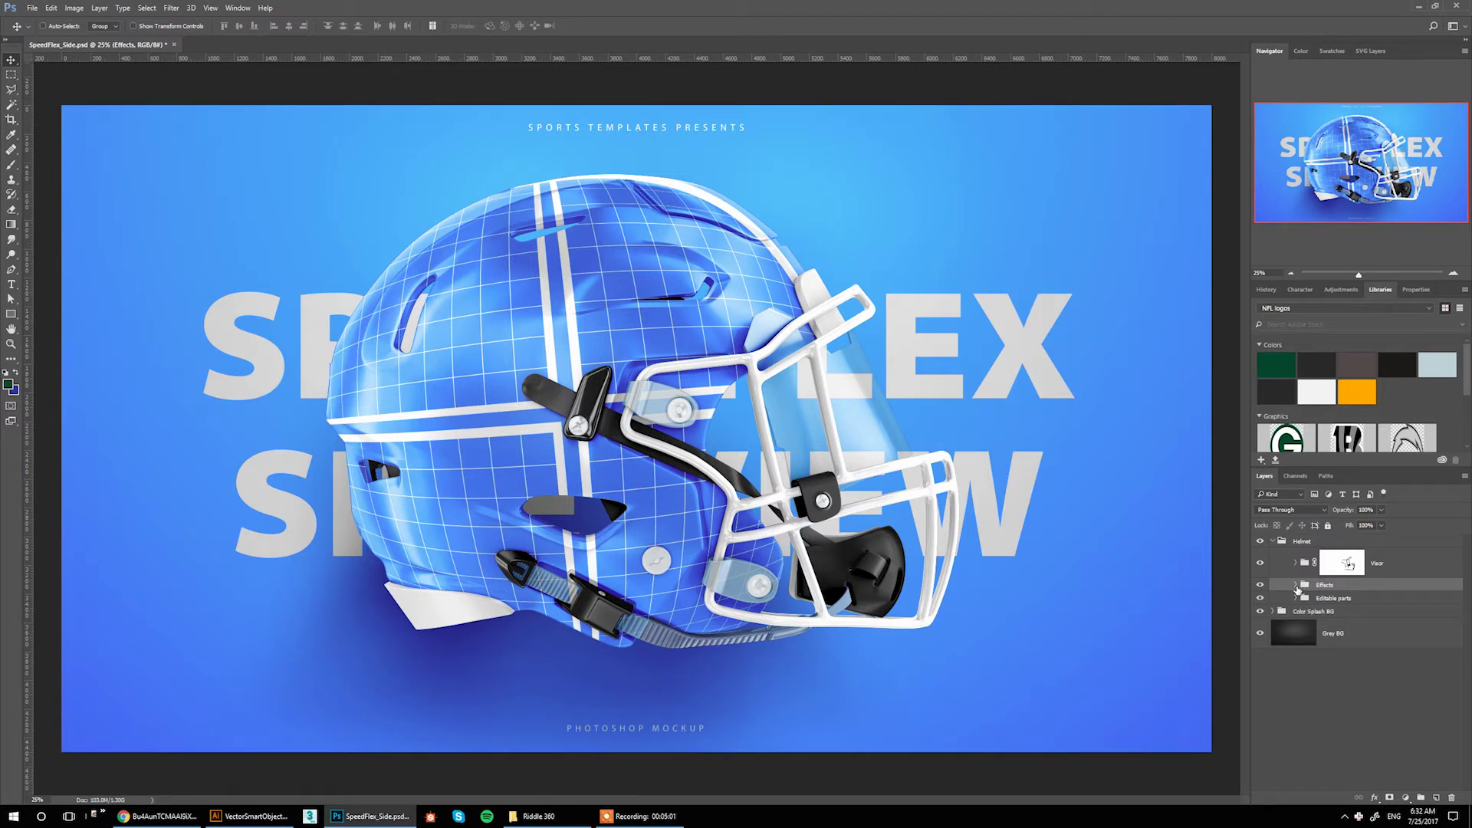
left_click(1296, 585)
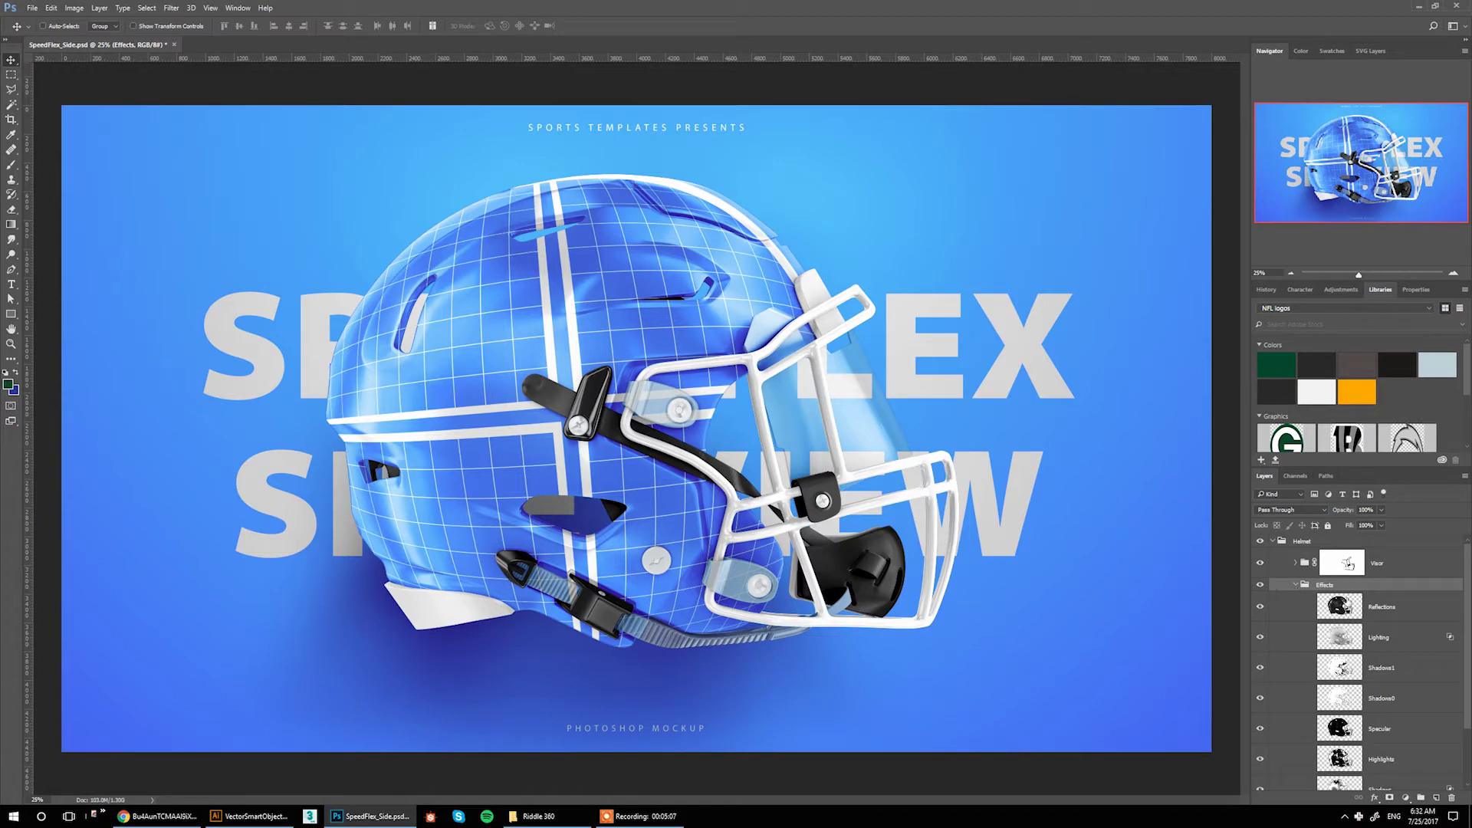
left_click(1346, 604)
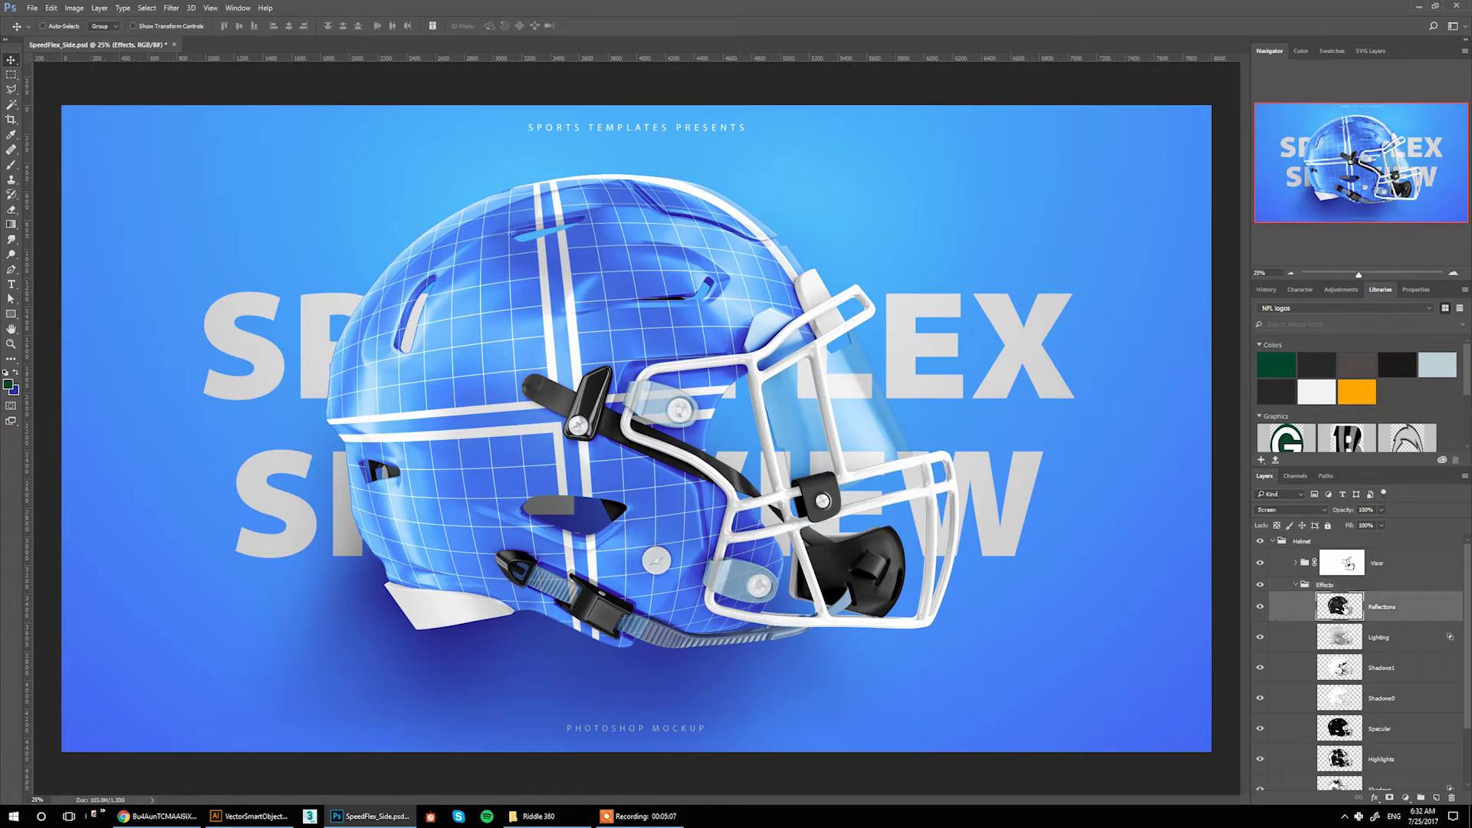
left_click(1259, 607)
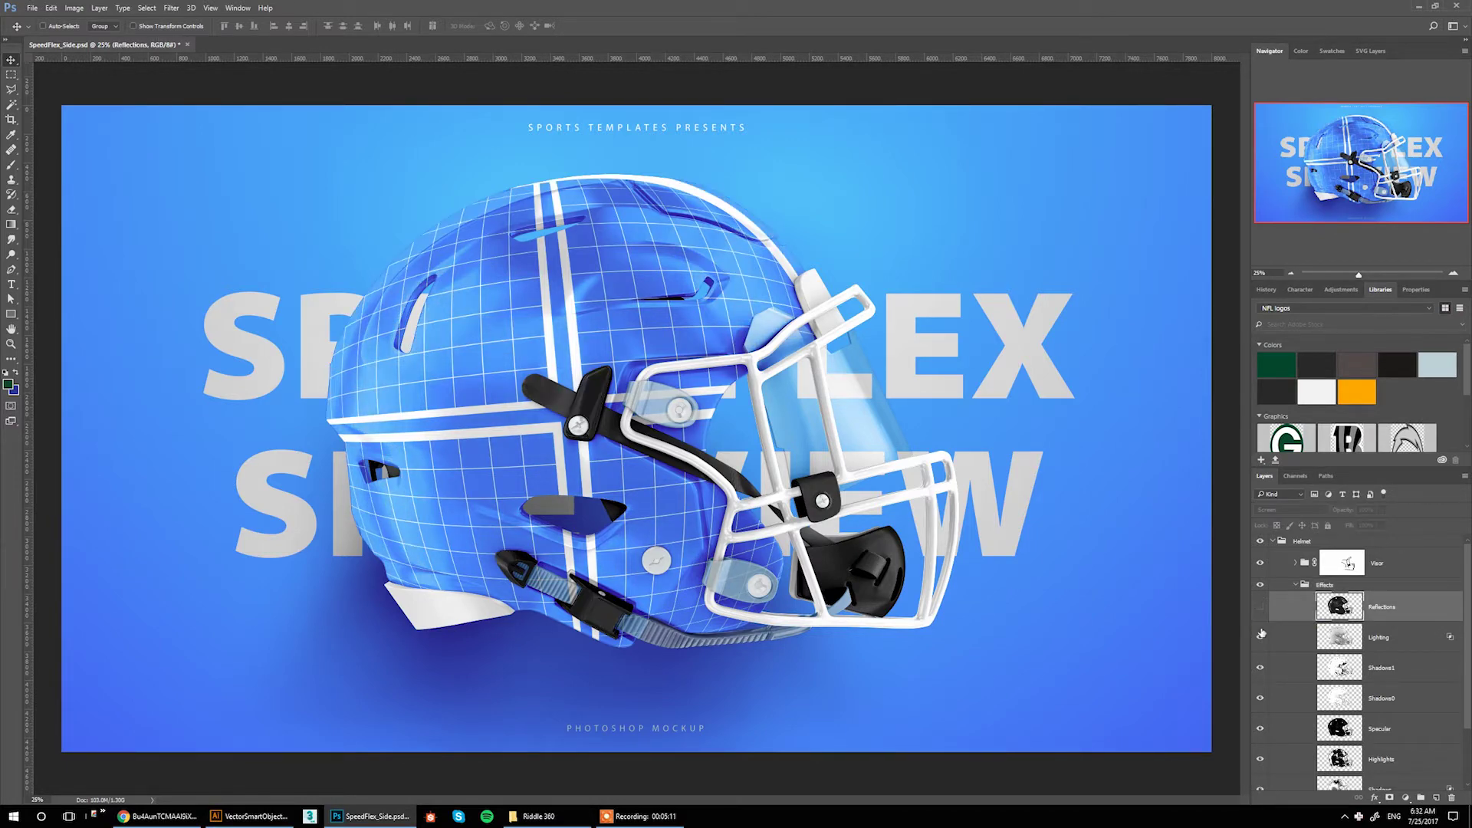
left_click(1260, 636)
scroll(1288, 687, "down", 1)
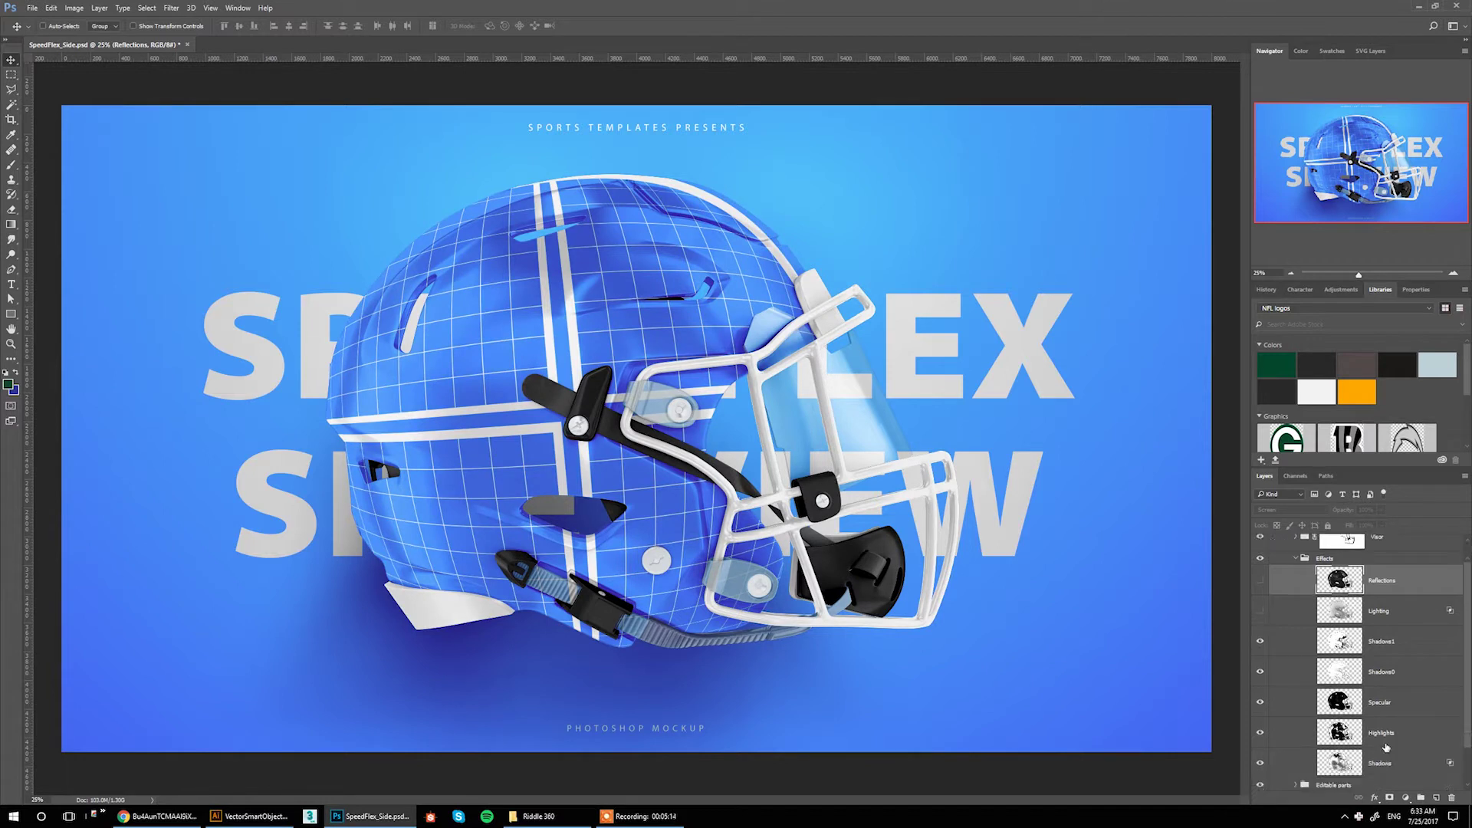
Adjust the fill amount of the Shadows layer in the Effects group
left_click(1372, 765)
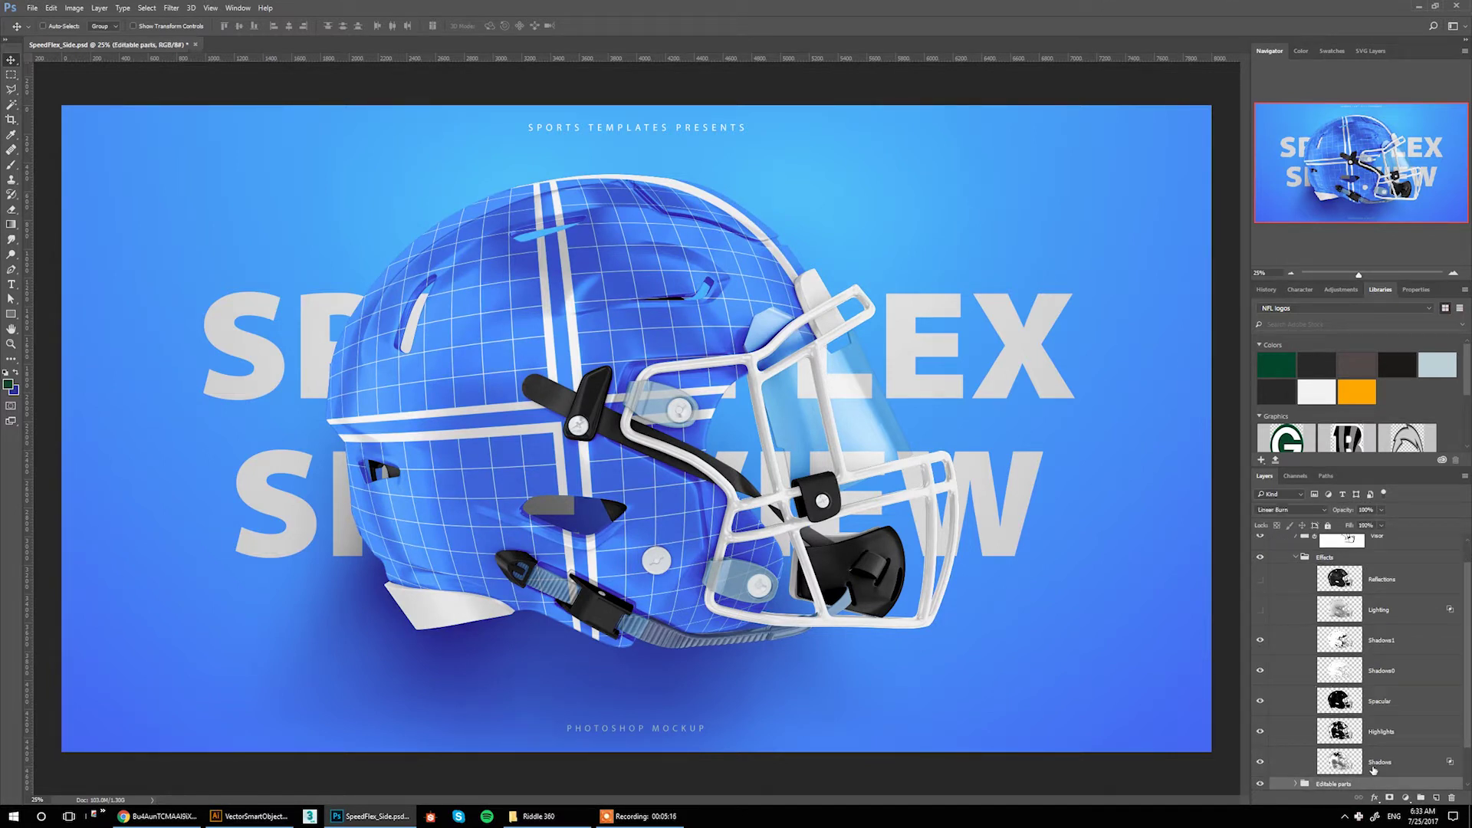
left_click(1381, 526)
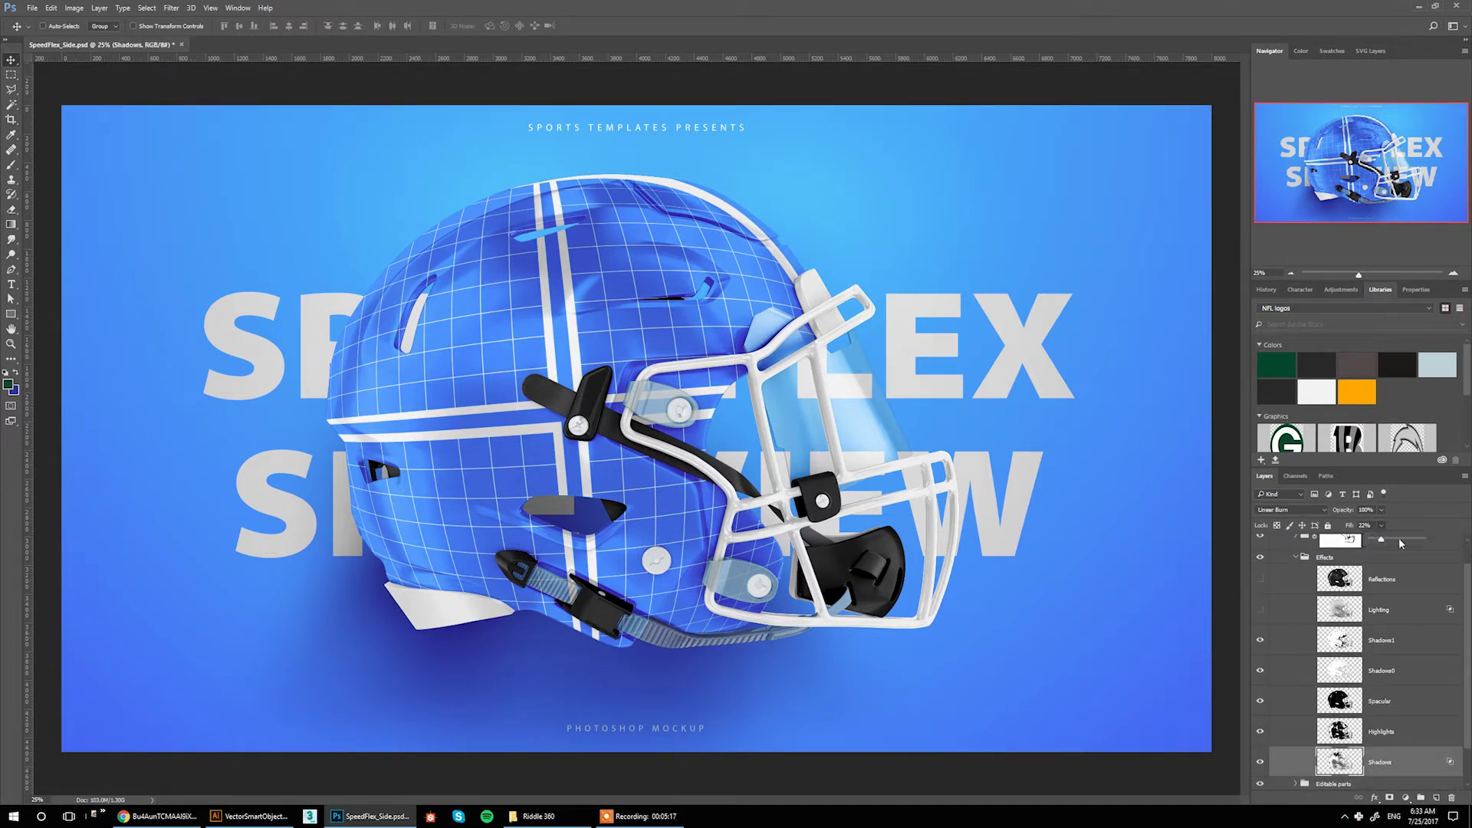
left_click_drag(1400, 542, 1408, 542)
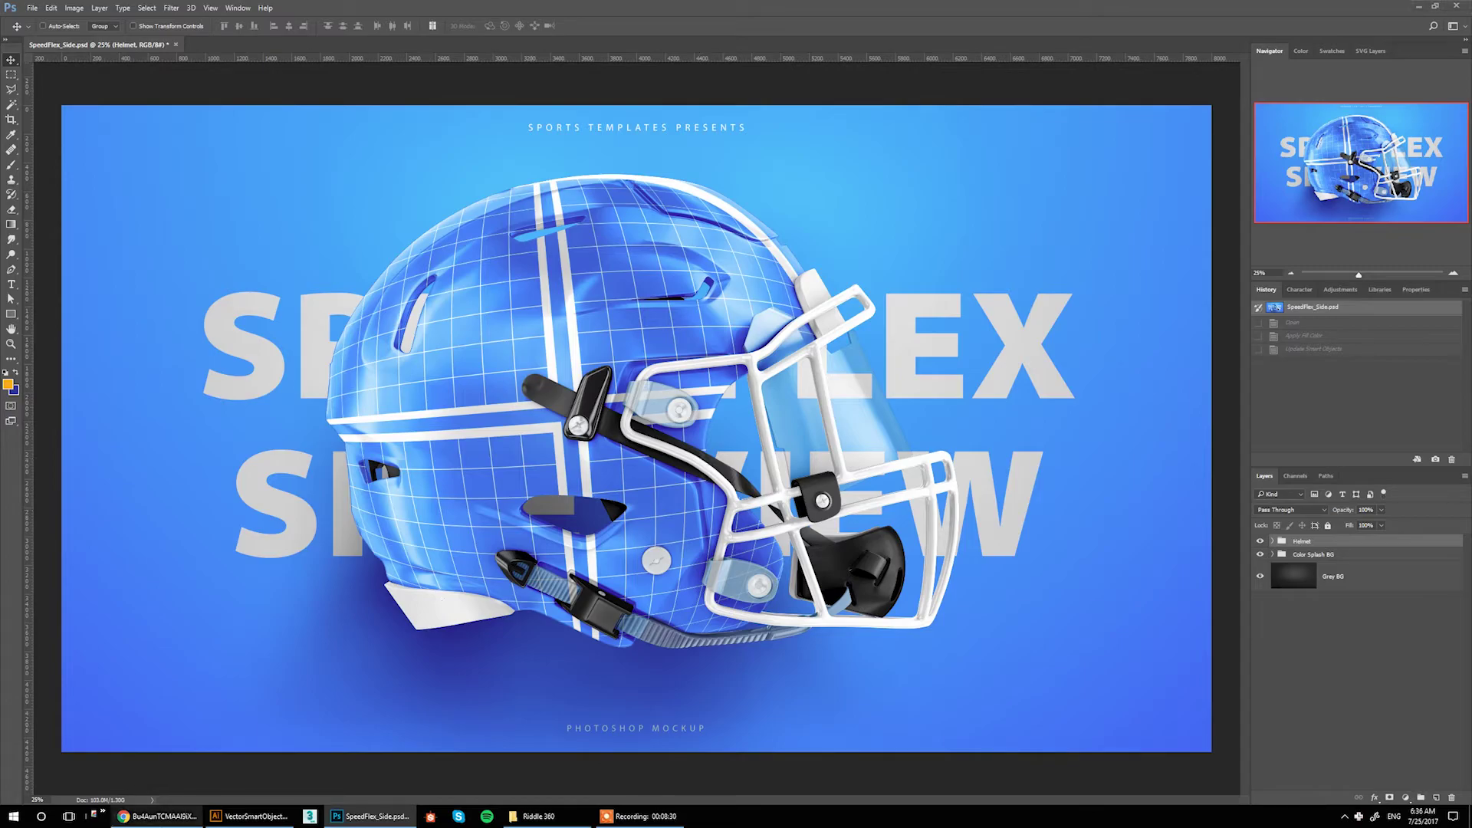
Switch to Chrome and view the Packers Riddell helmet reference image
left_click(157, 816)
left_click(396, 8)
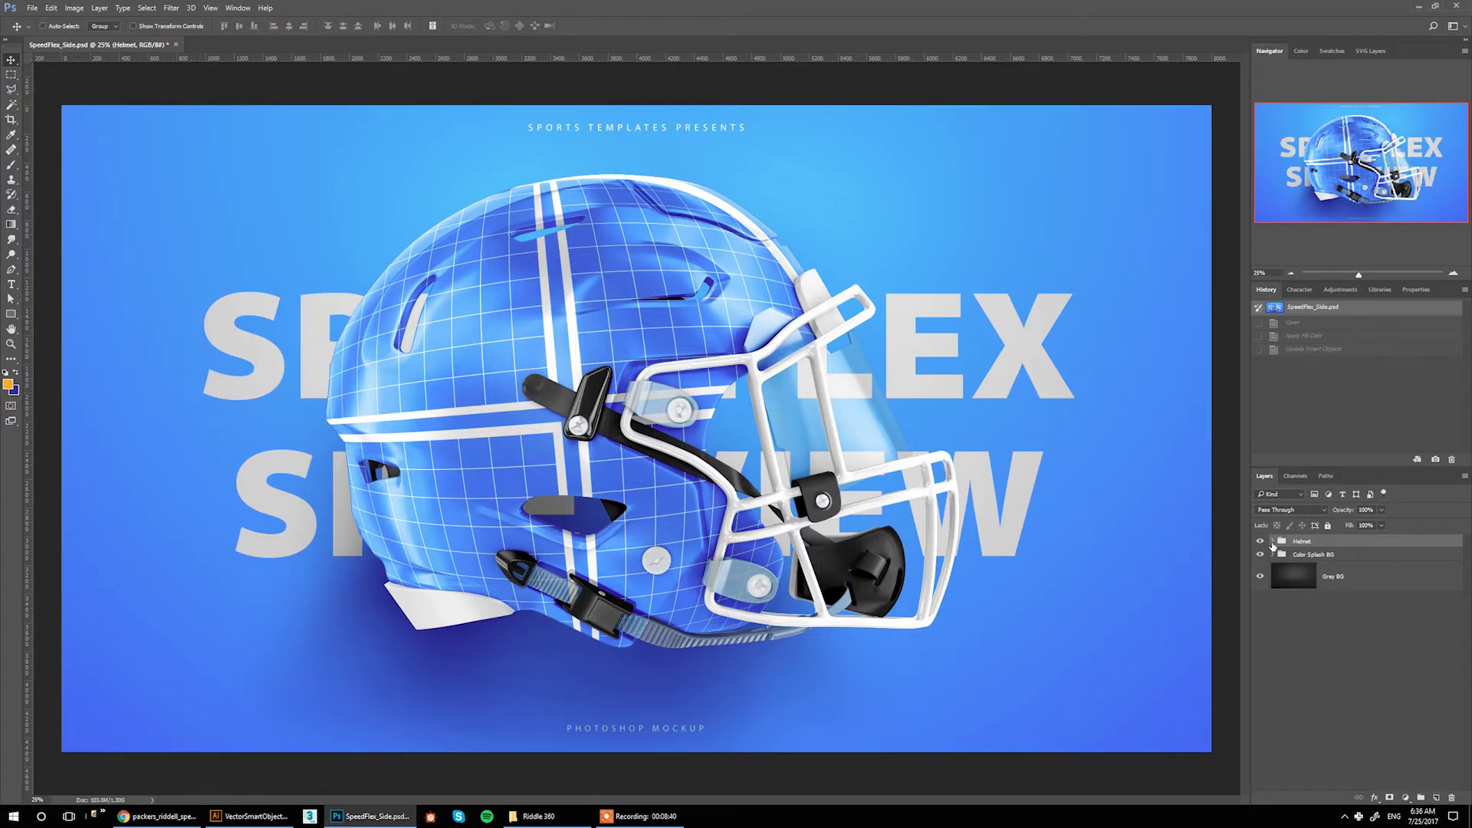
Back in Photoshop, expand the Helmet group's Editable parts group and select the "Add your Logo here" layer
left_click(1272, 542)
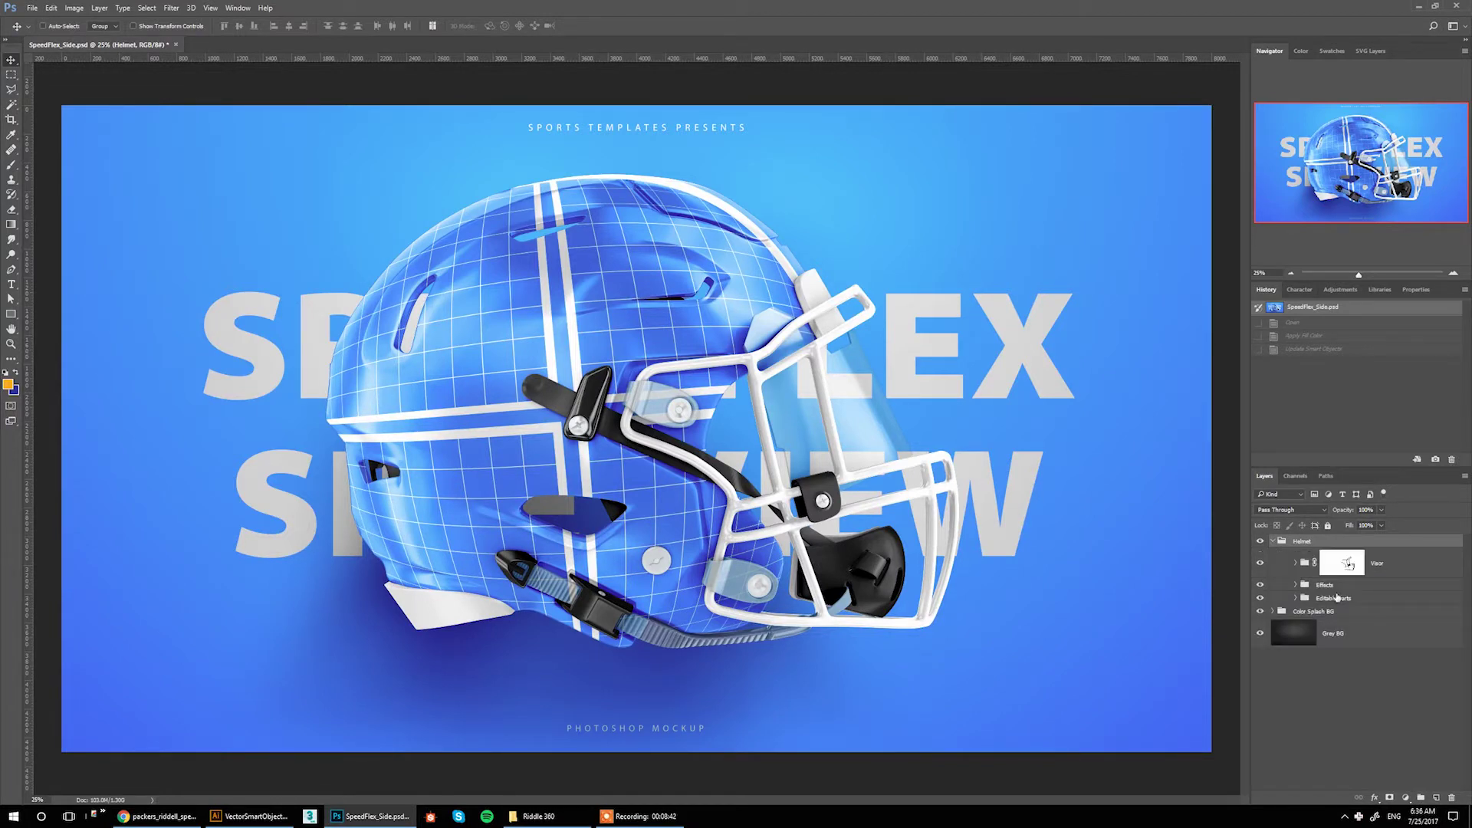
left_click(1294, 599)
scroll(1300, 665, "down", 5)
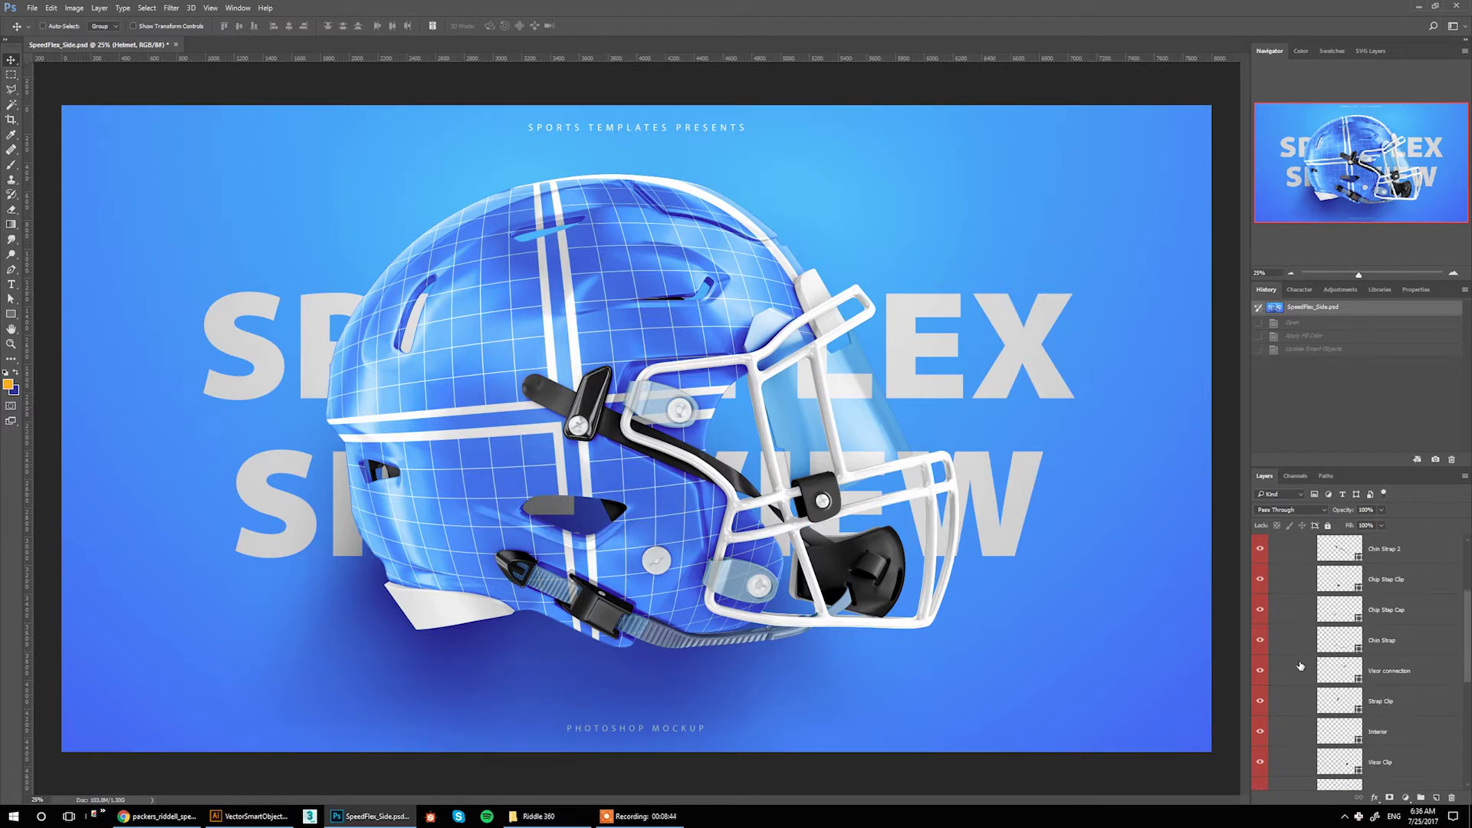
scroll(1300, 666, "down", 3)
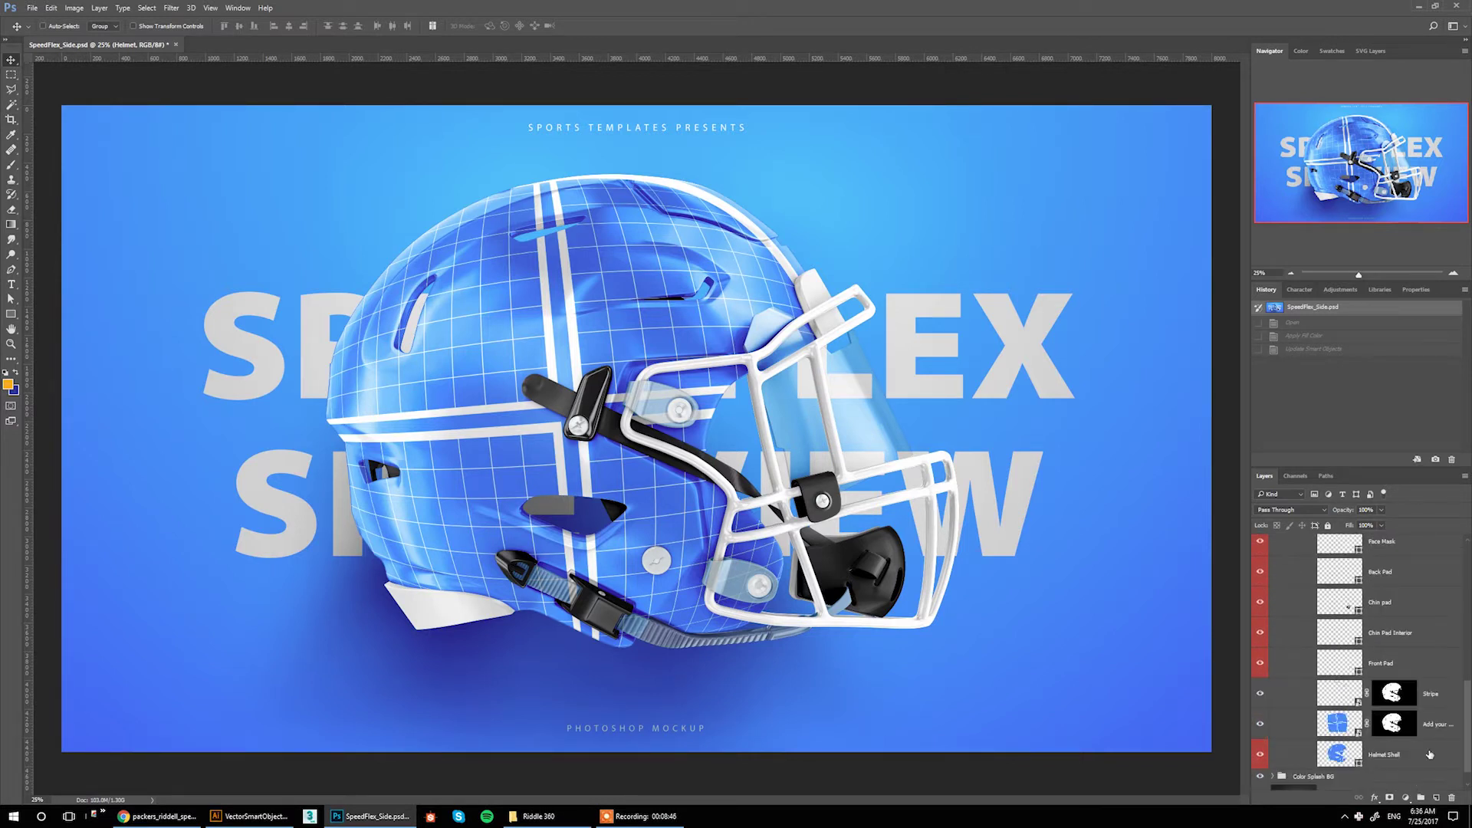
left_click(1439, 739)
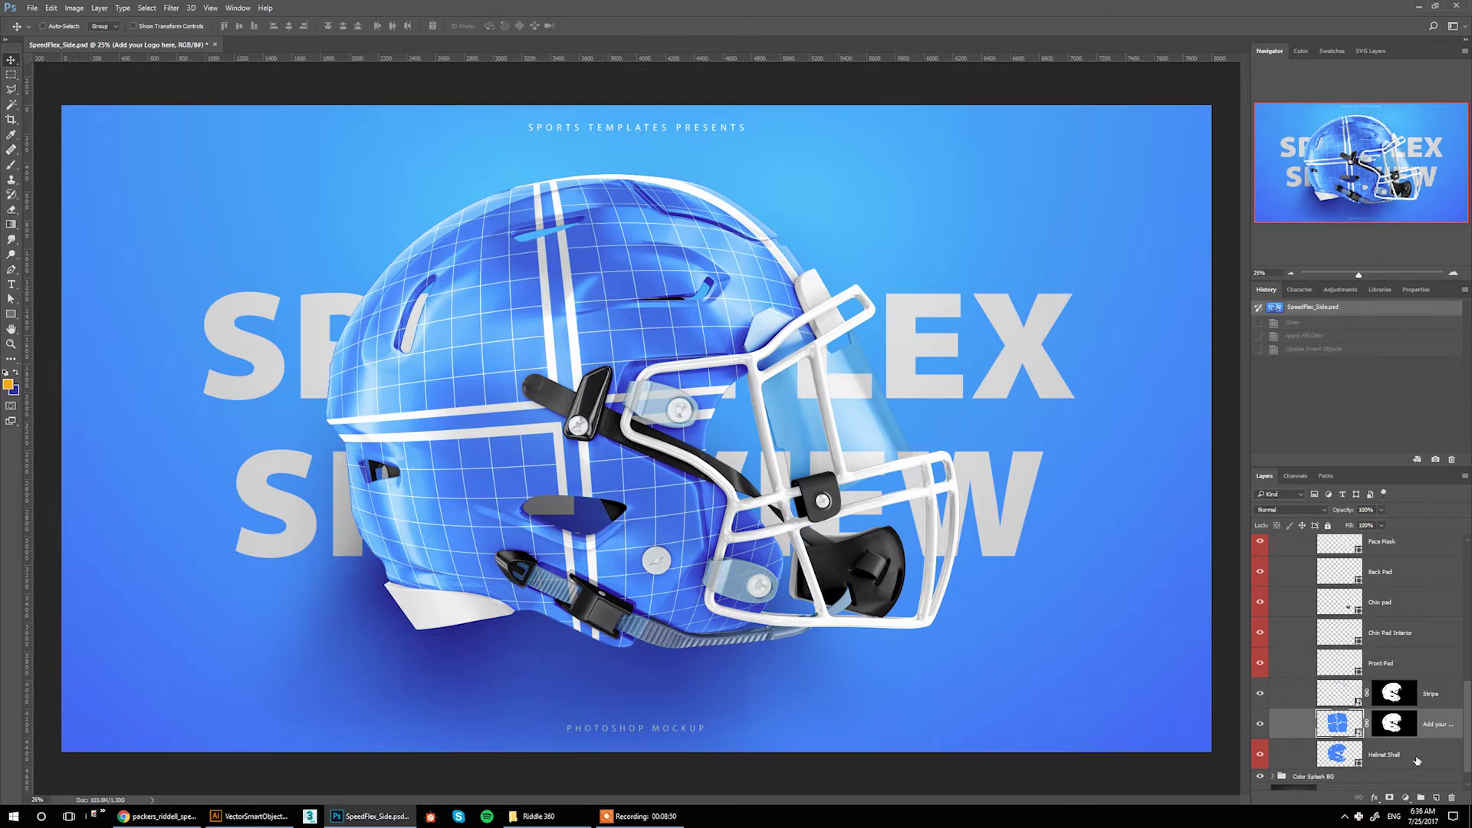
Recolor the Helmet Shell layer with orange #FFA800 from the NFL logos library, hiding the logo layer meanwhile and showing it again
left_click(1361, 754)
left_click(1259, 724)
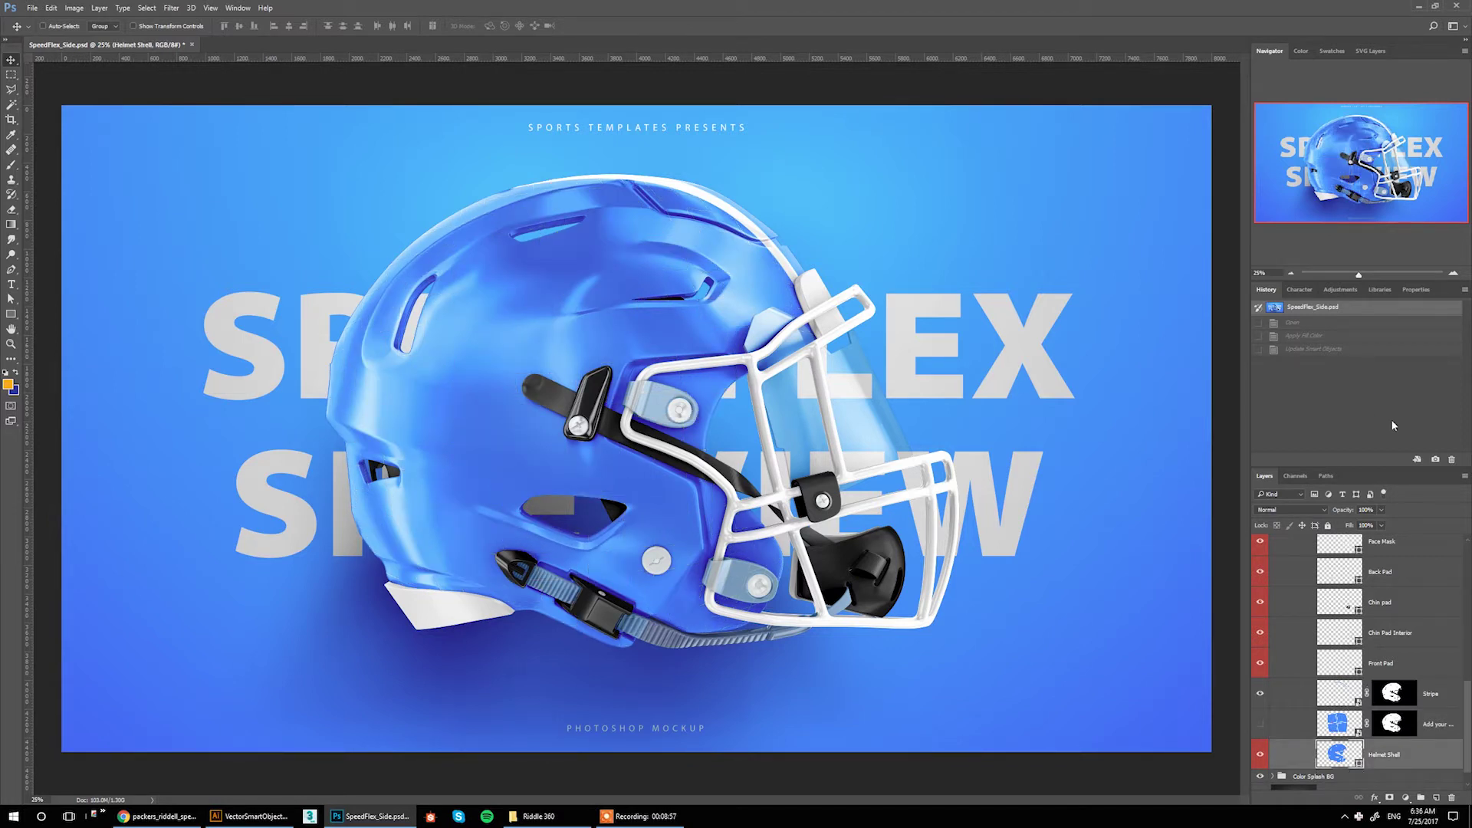
left_click(1373, 295)
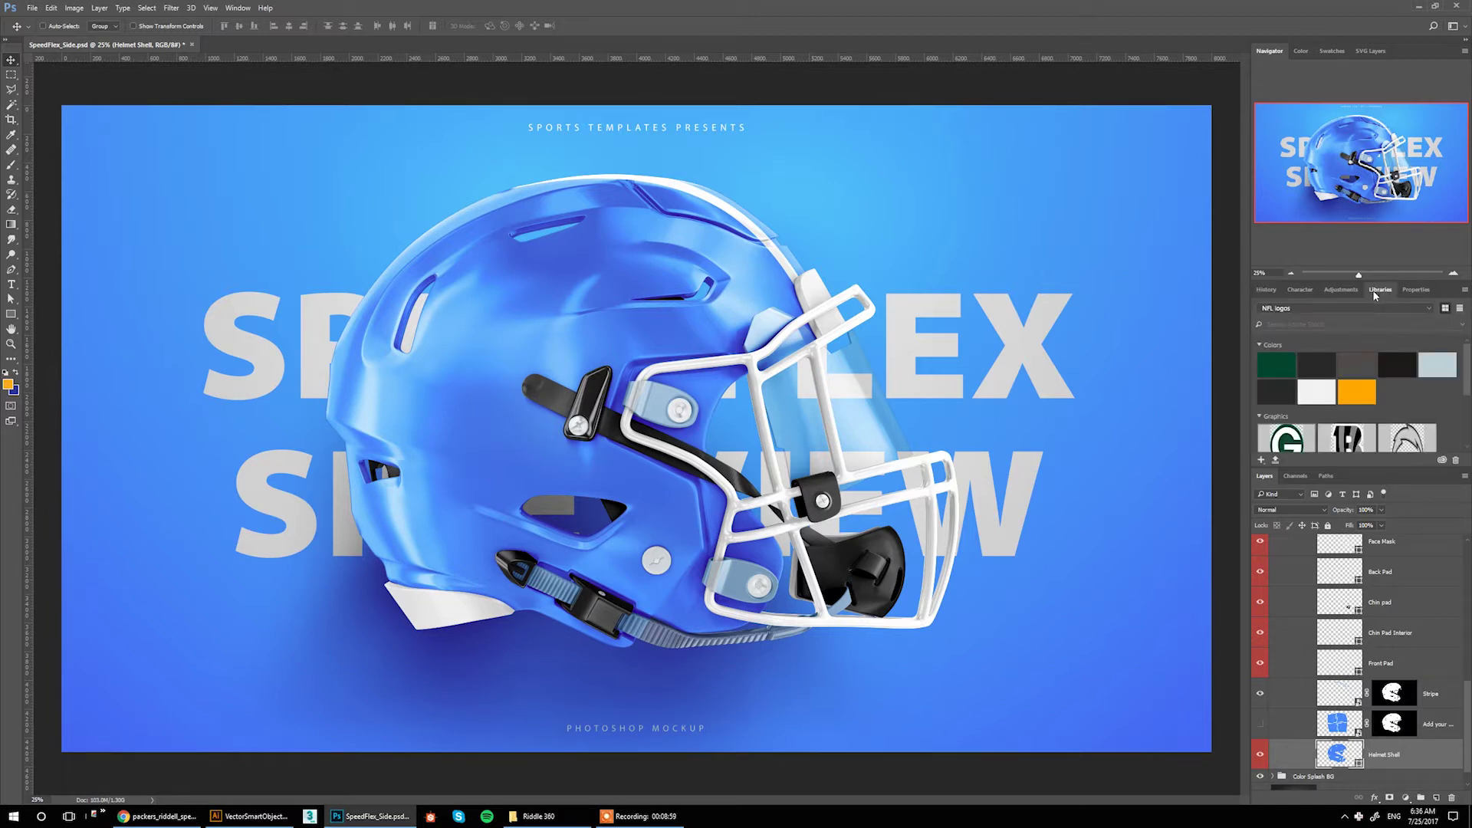
left_click(1357, 392)
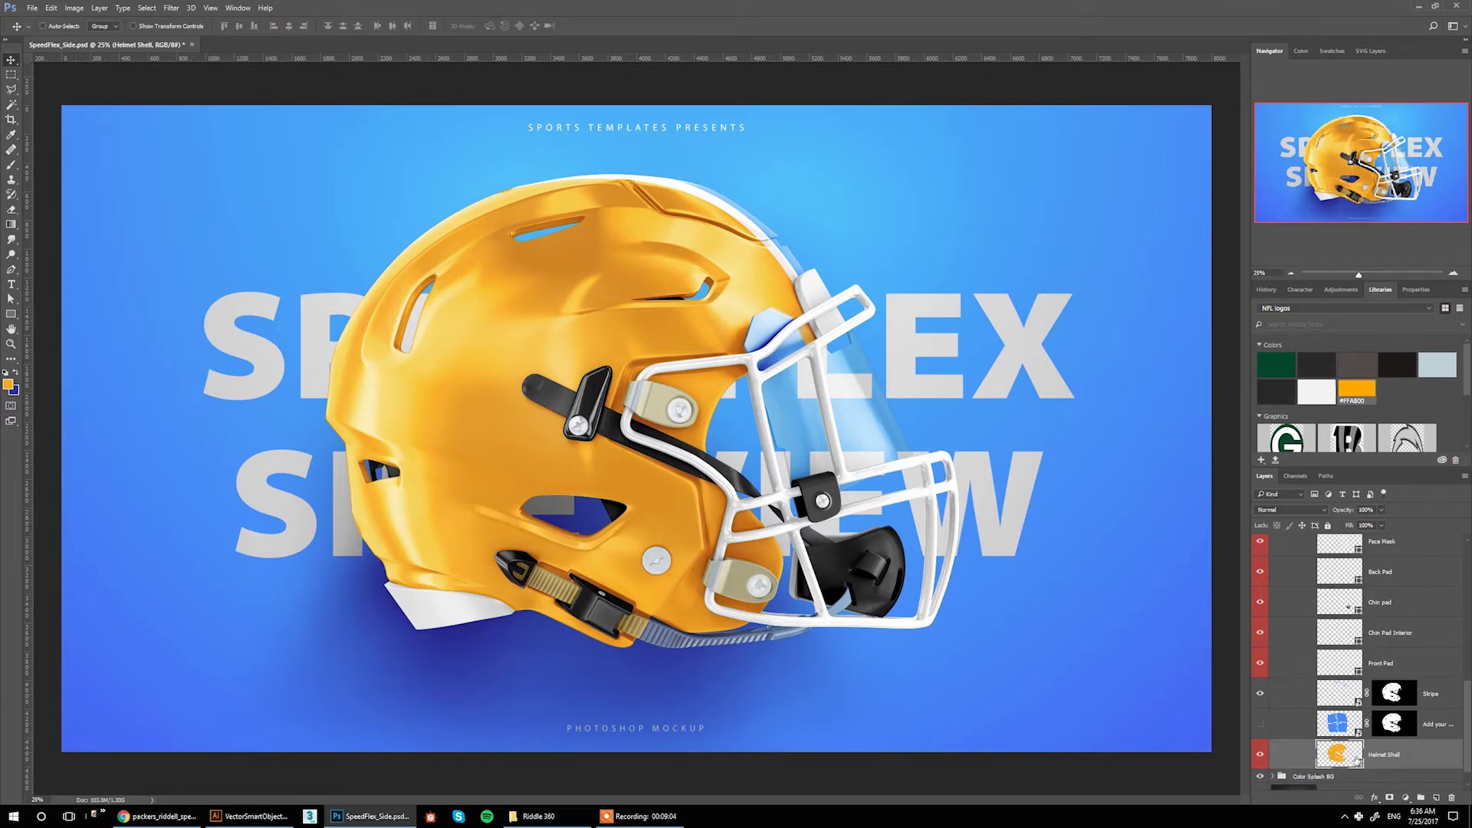
left_click(1259, 724)
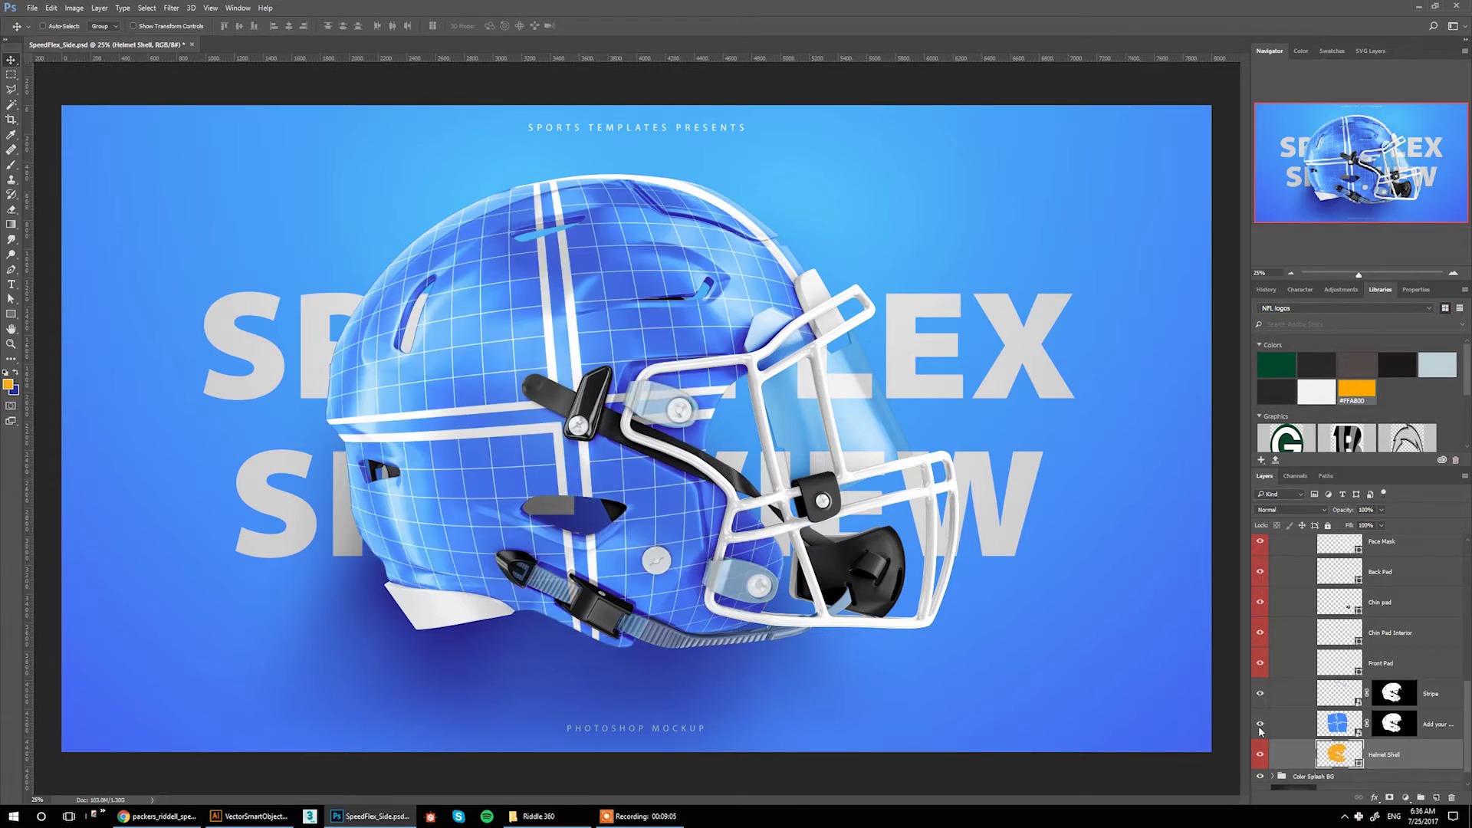
Open the "Add your Logo here" smart object and place the Green Bay G logo from the NFL logos library, scaled to about 263%
double_click(1336, 724)
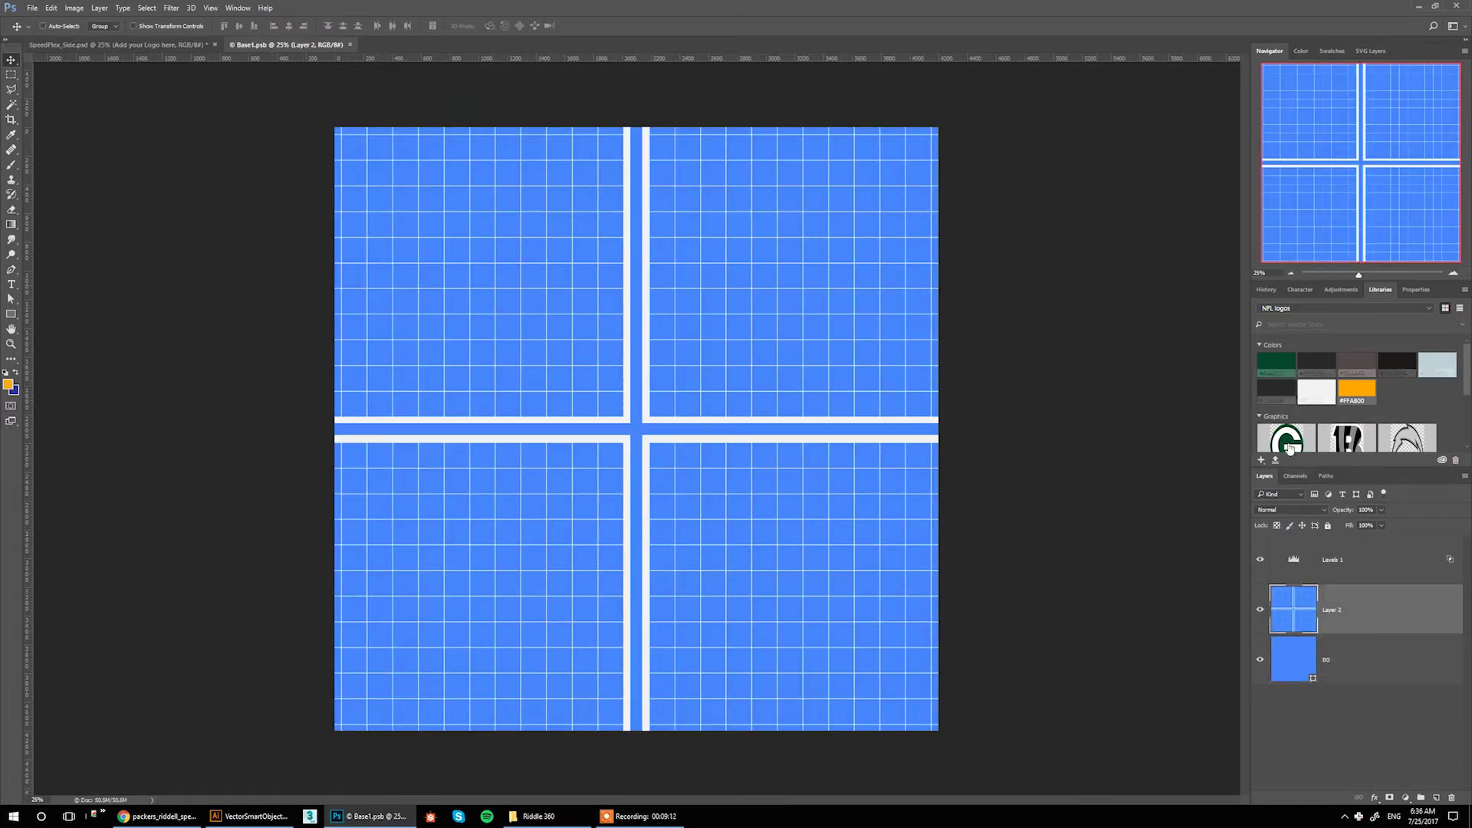
left_click_drag(1290, 447, 514, 351)
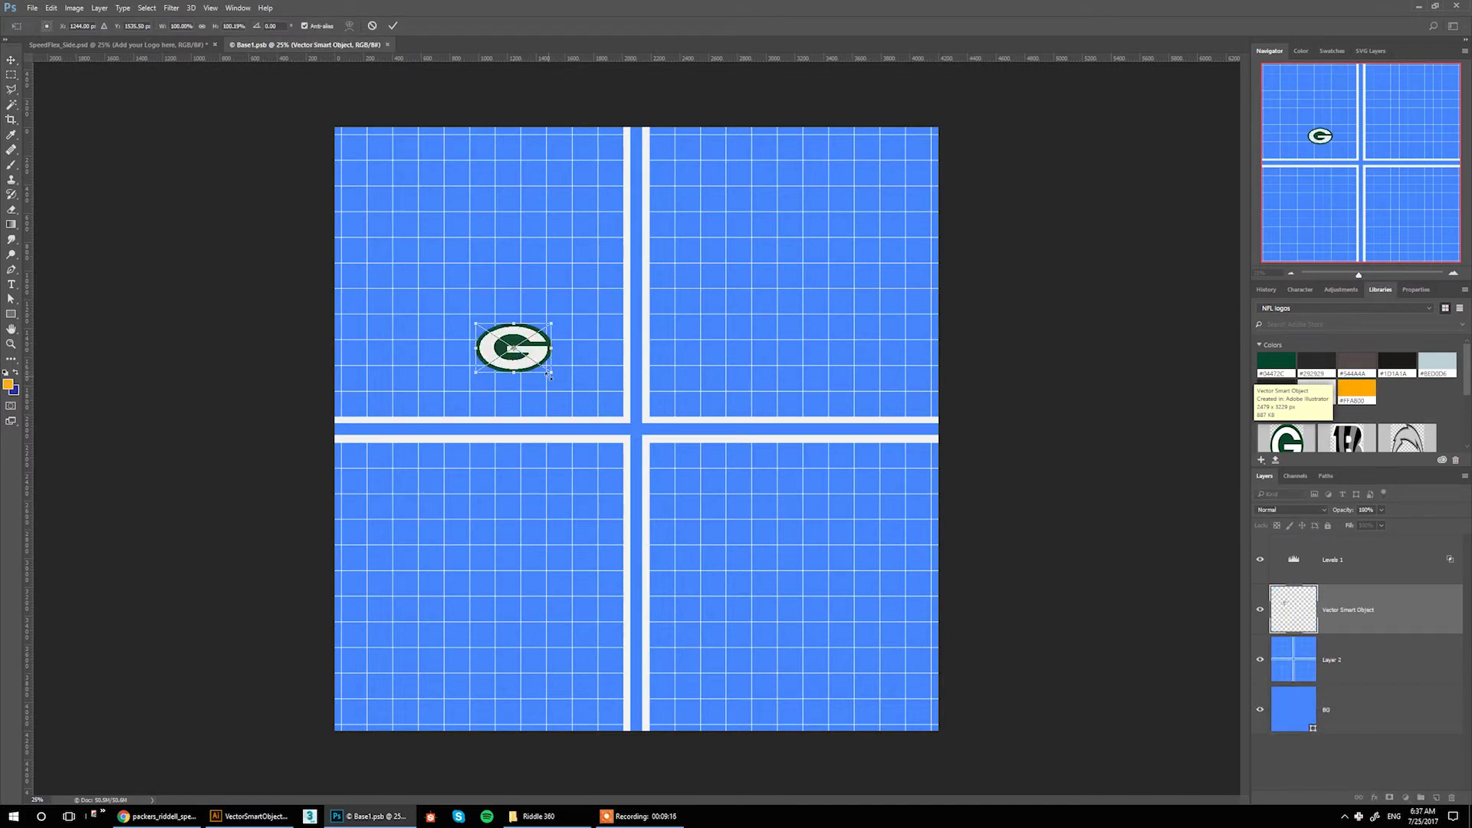
left_click_drag(549, 374, 649, 376)
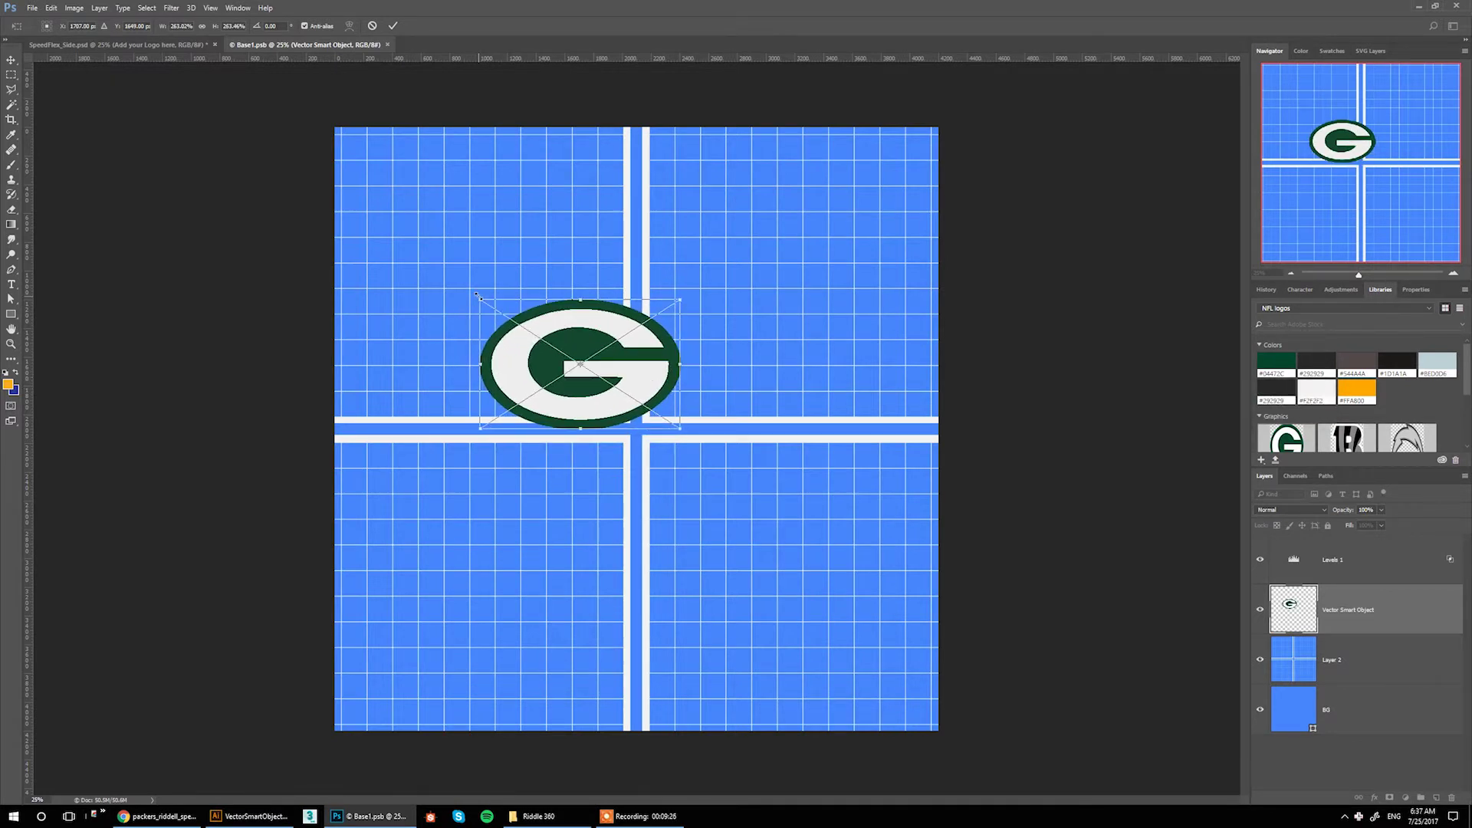
key("Return")
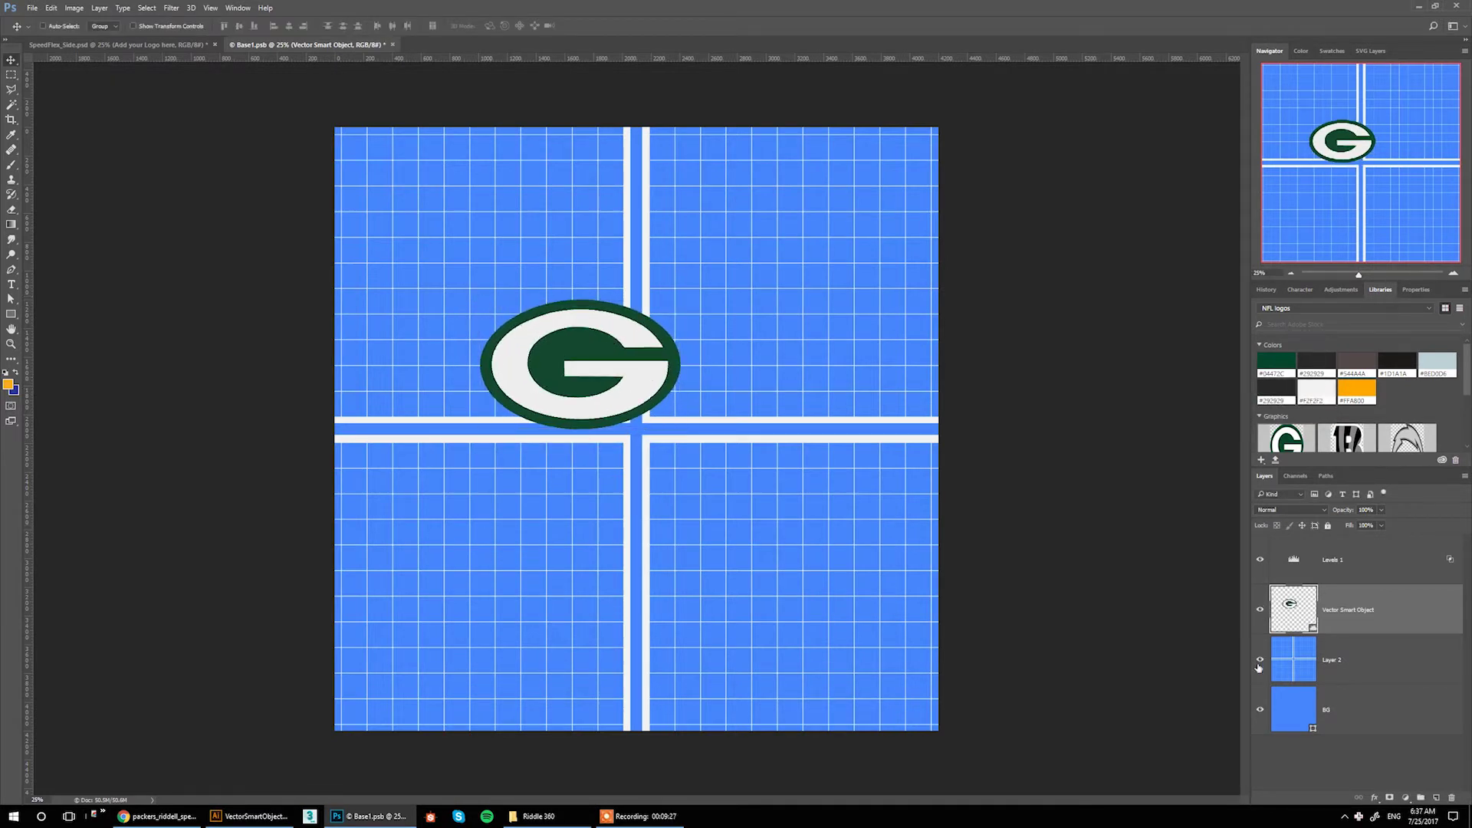
Hide the grid Layer 2 and the BG layer in the logo artwork, and return to the updated helmet mockup
left_click(1259, 660)
left_click(1257, 709)
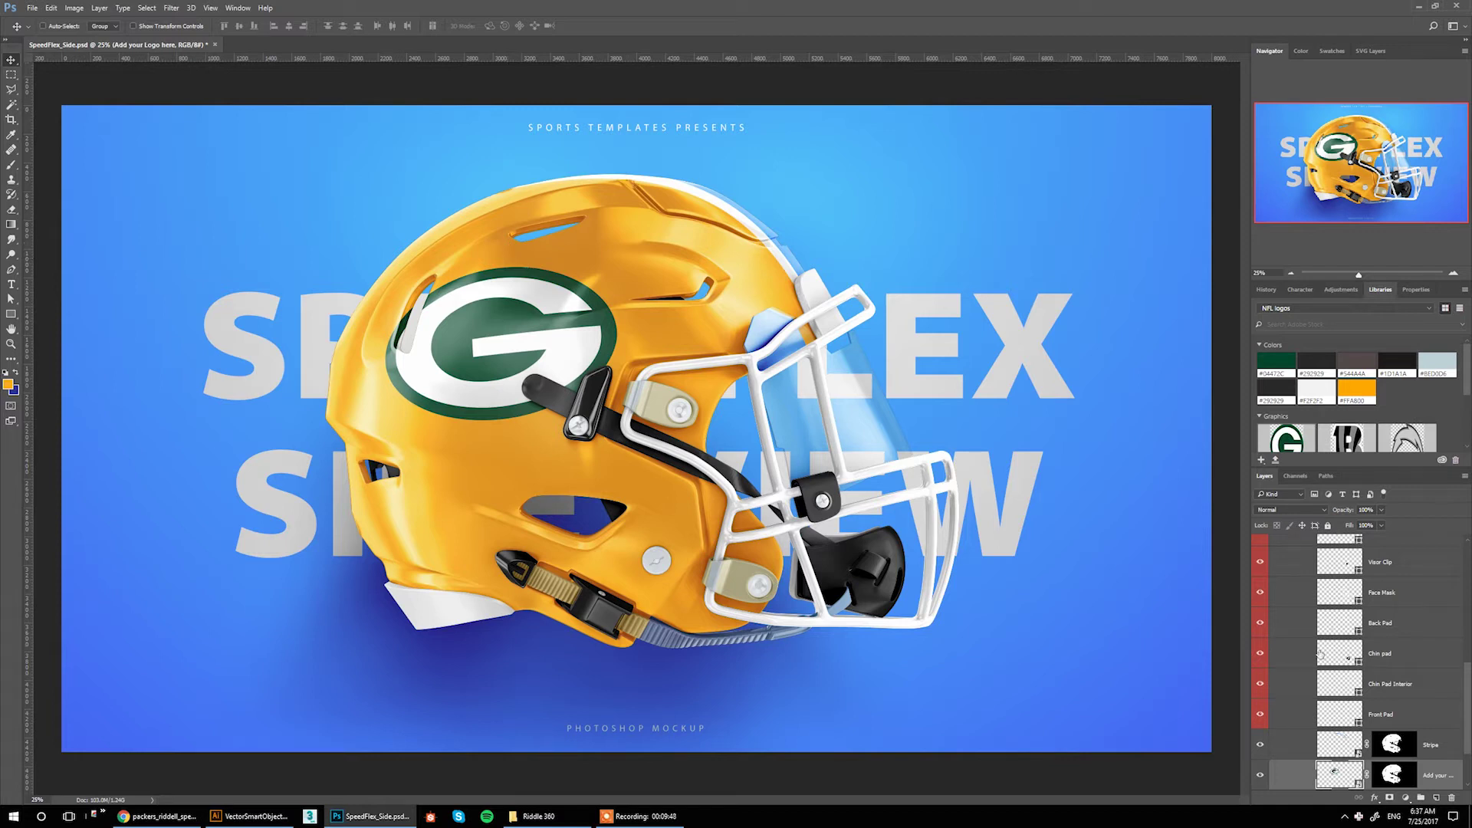
scroll(1342, 732, "up", 3)
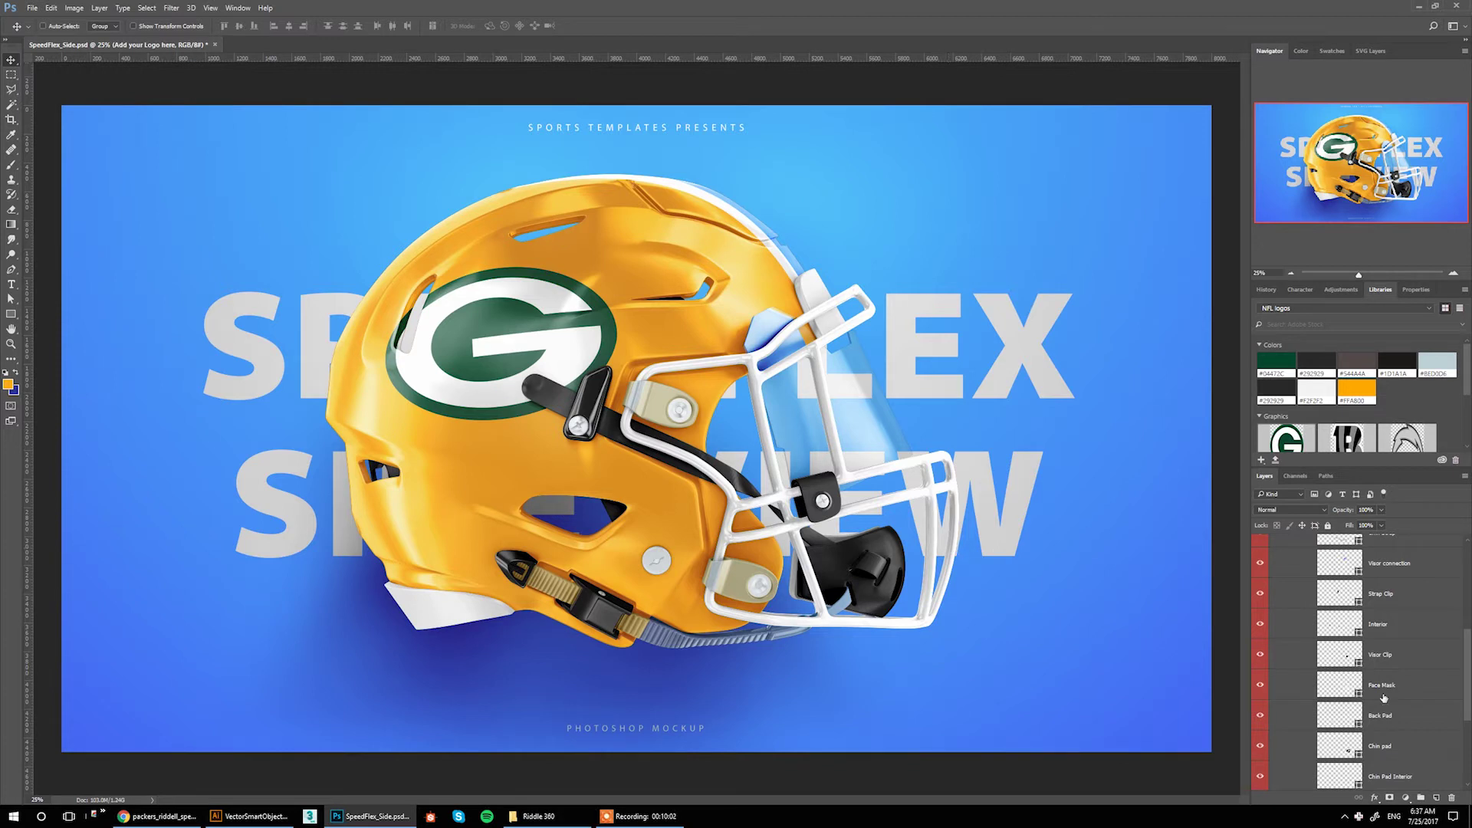
Recolor the Face Mask layer with green #04472C from the NFL logos library and check the helmet reference in the browser
left_click(1384, 695)
left_click(1277, 365)
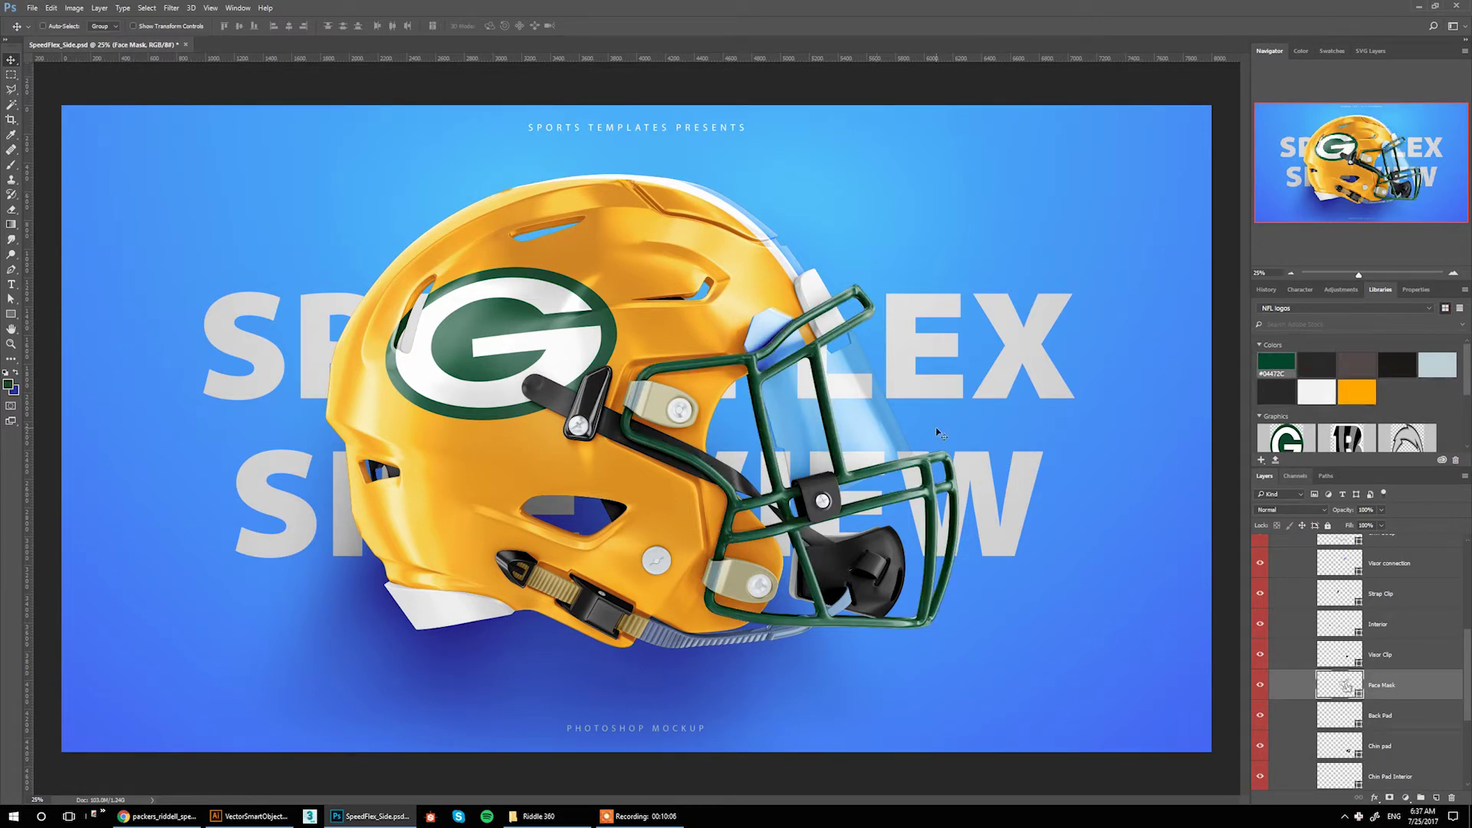
left_click(157, 816)
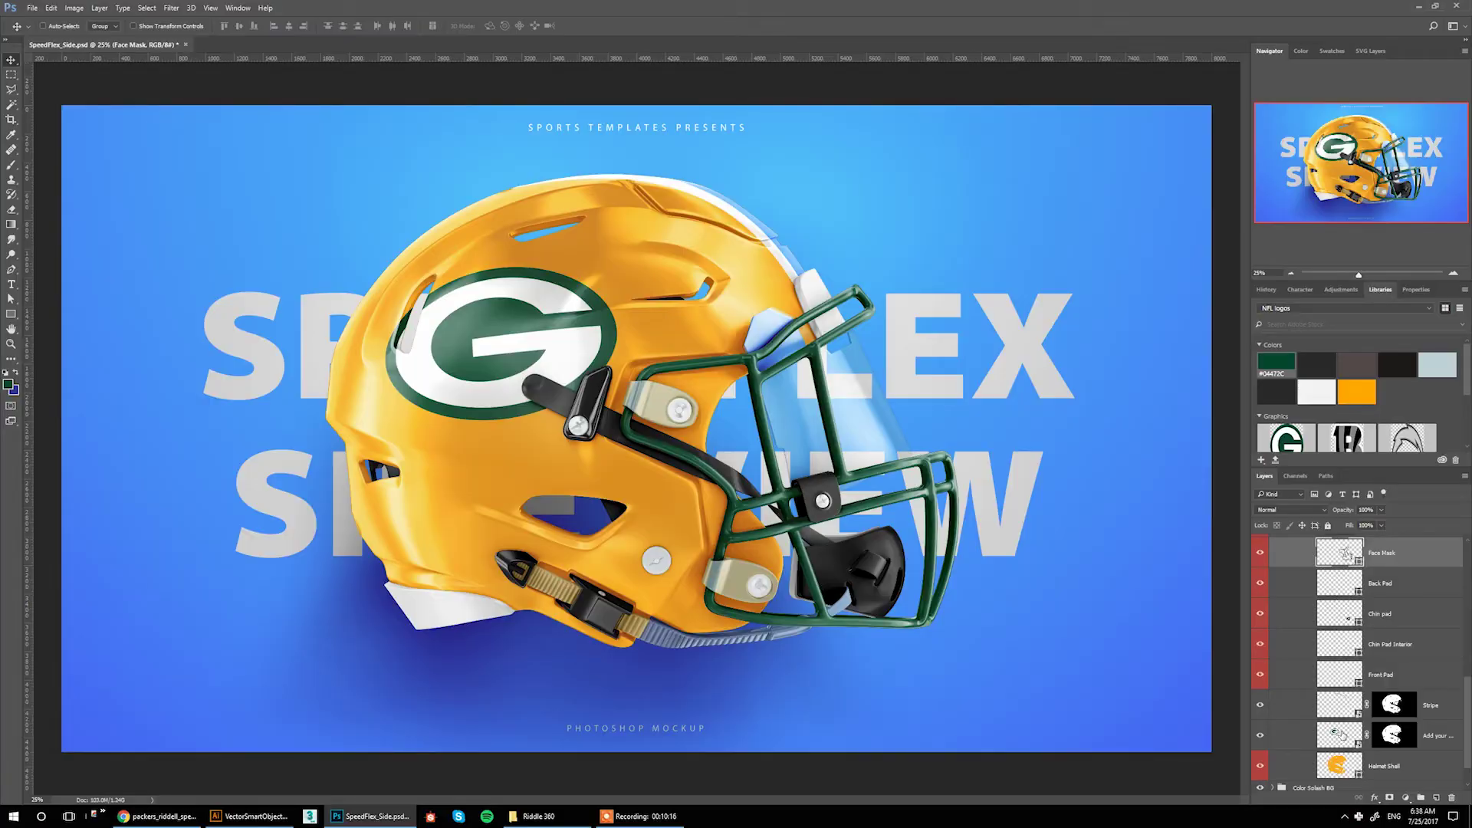
Open the Stripe layer's smart object and recolor its Border layer with green #04472C from the library
scroll(1340, 696, "up", 2)
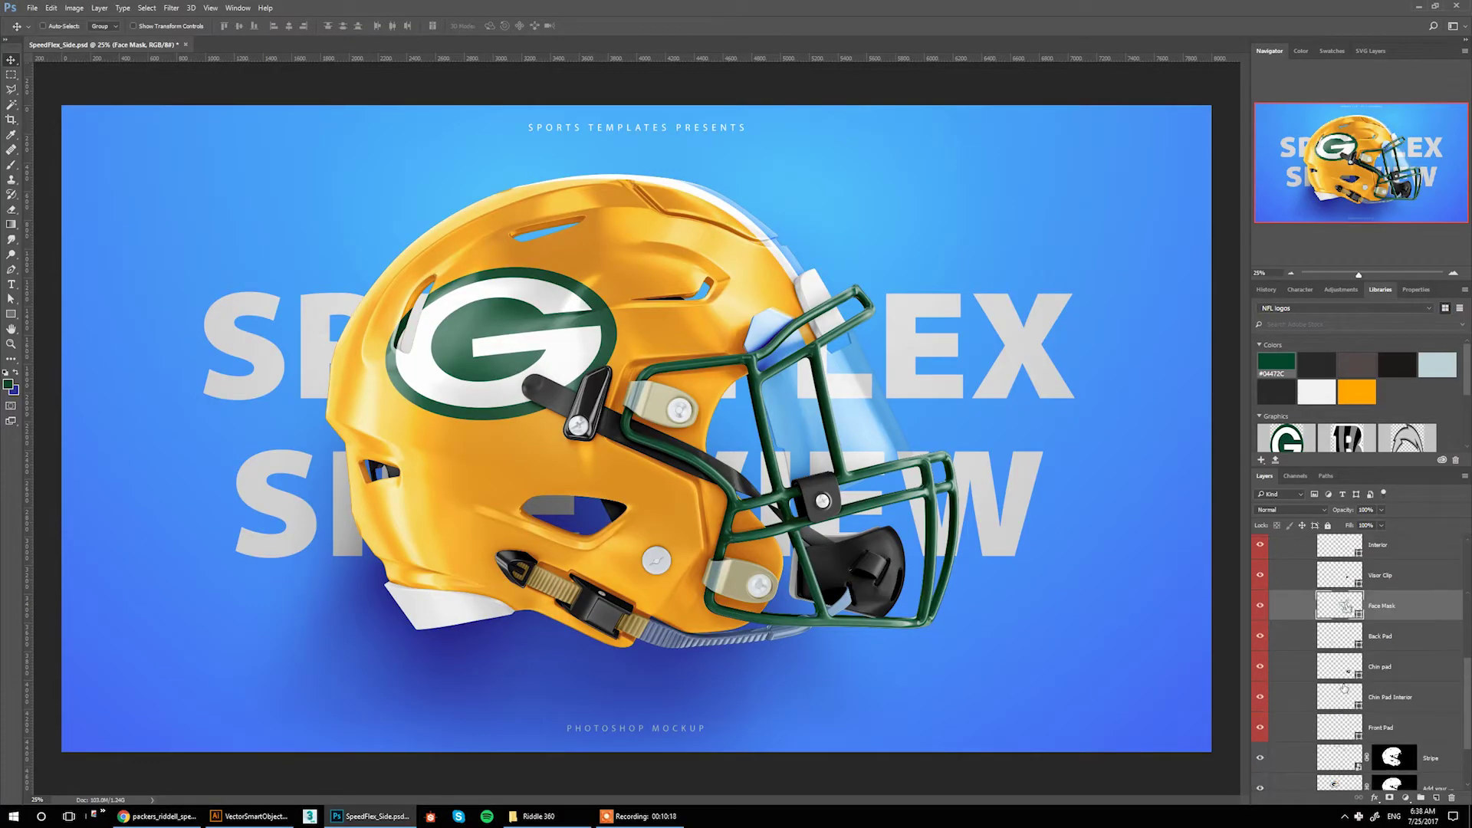
scroll(1343, 688, "down", 2)
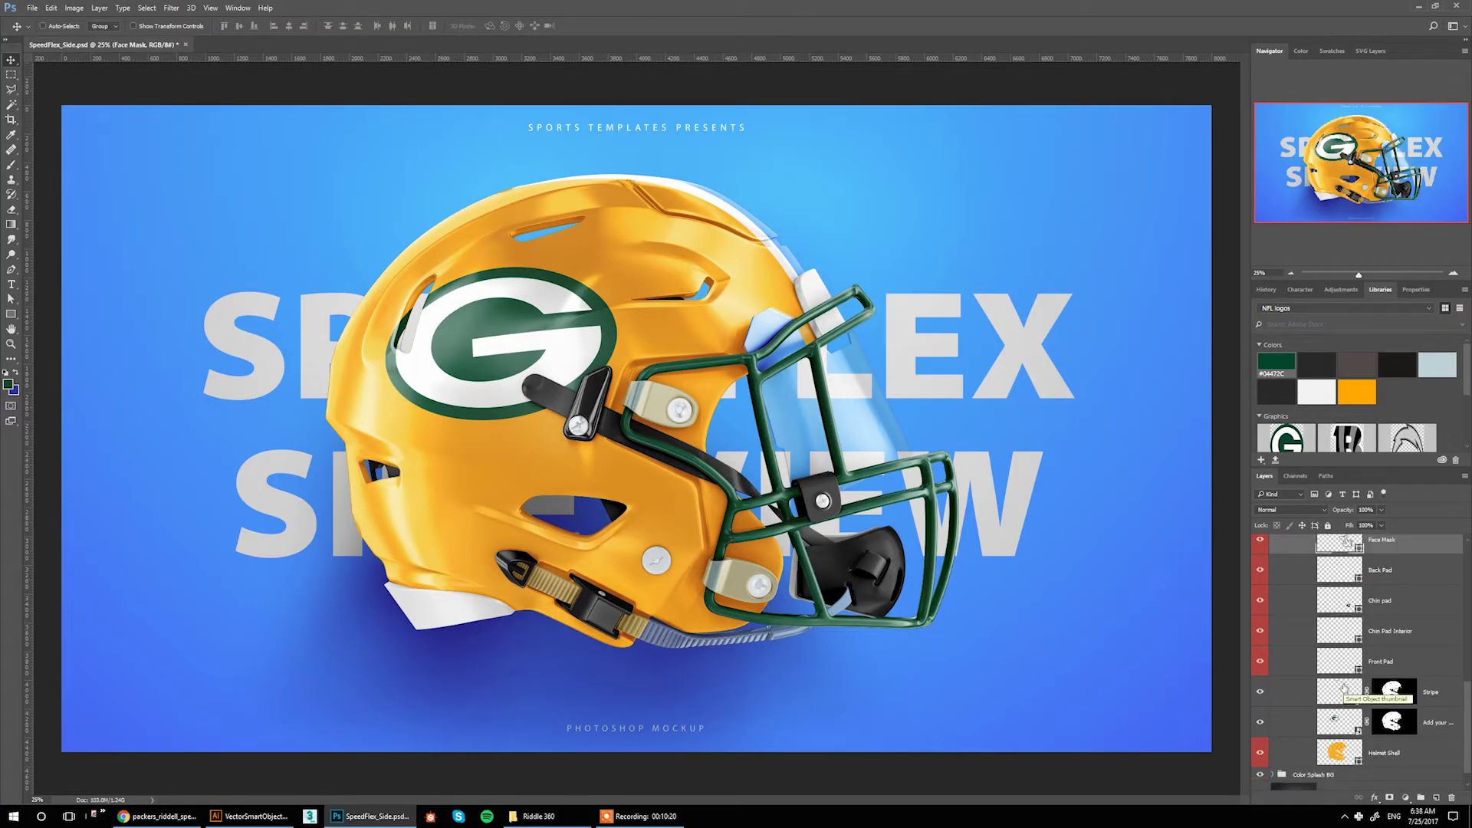
double_click(1343, 690)
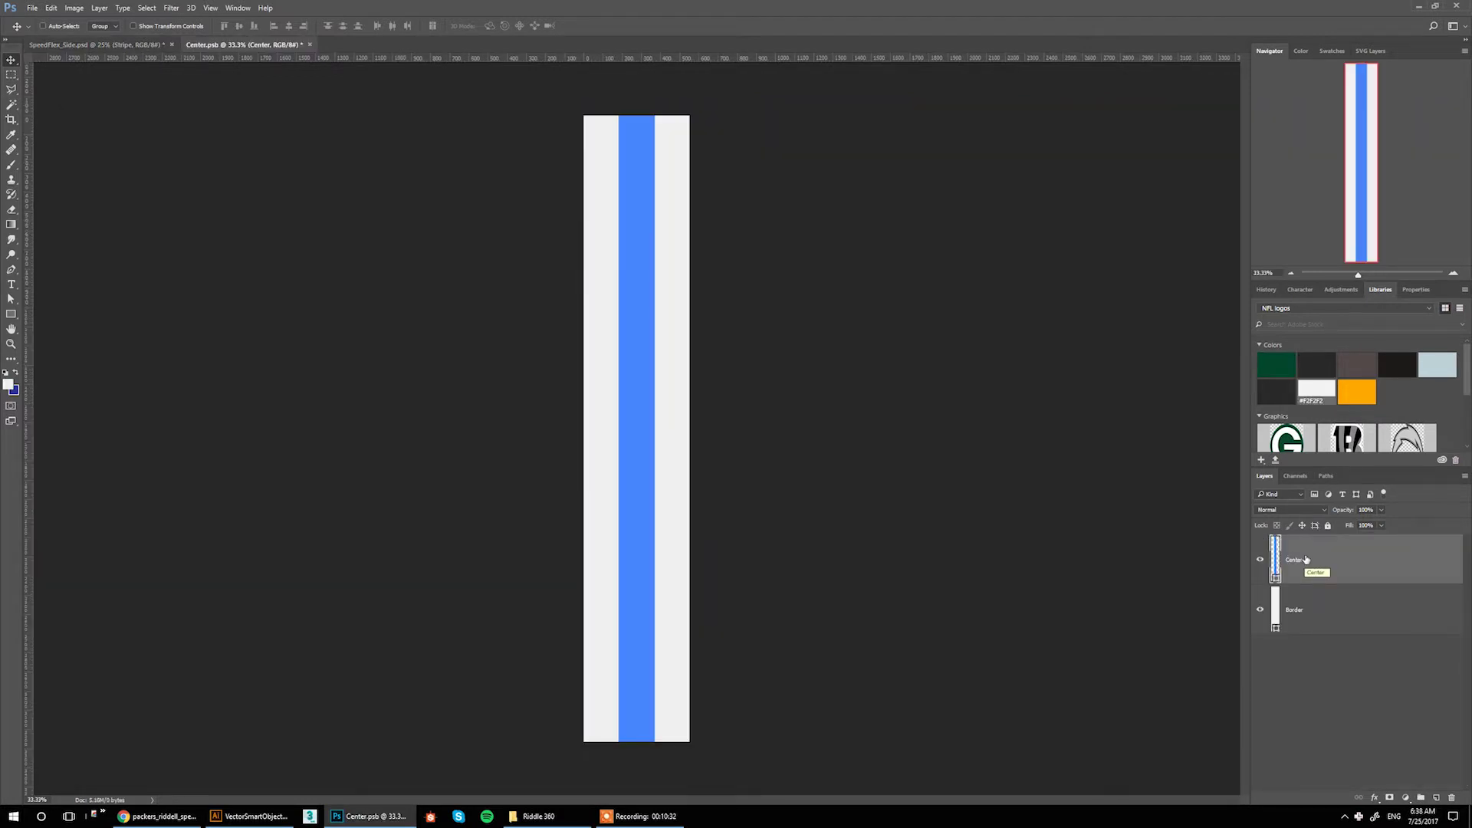
left_click(1309, 611)
left_click(1268, 367)
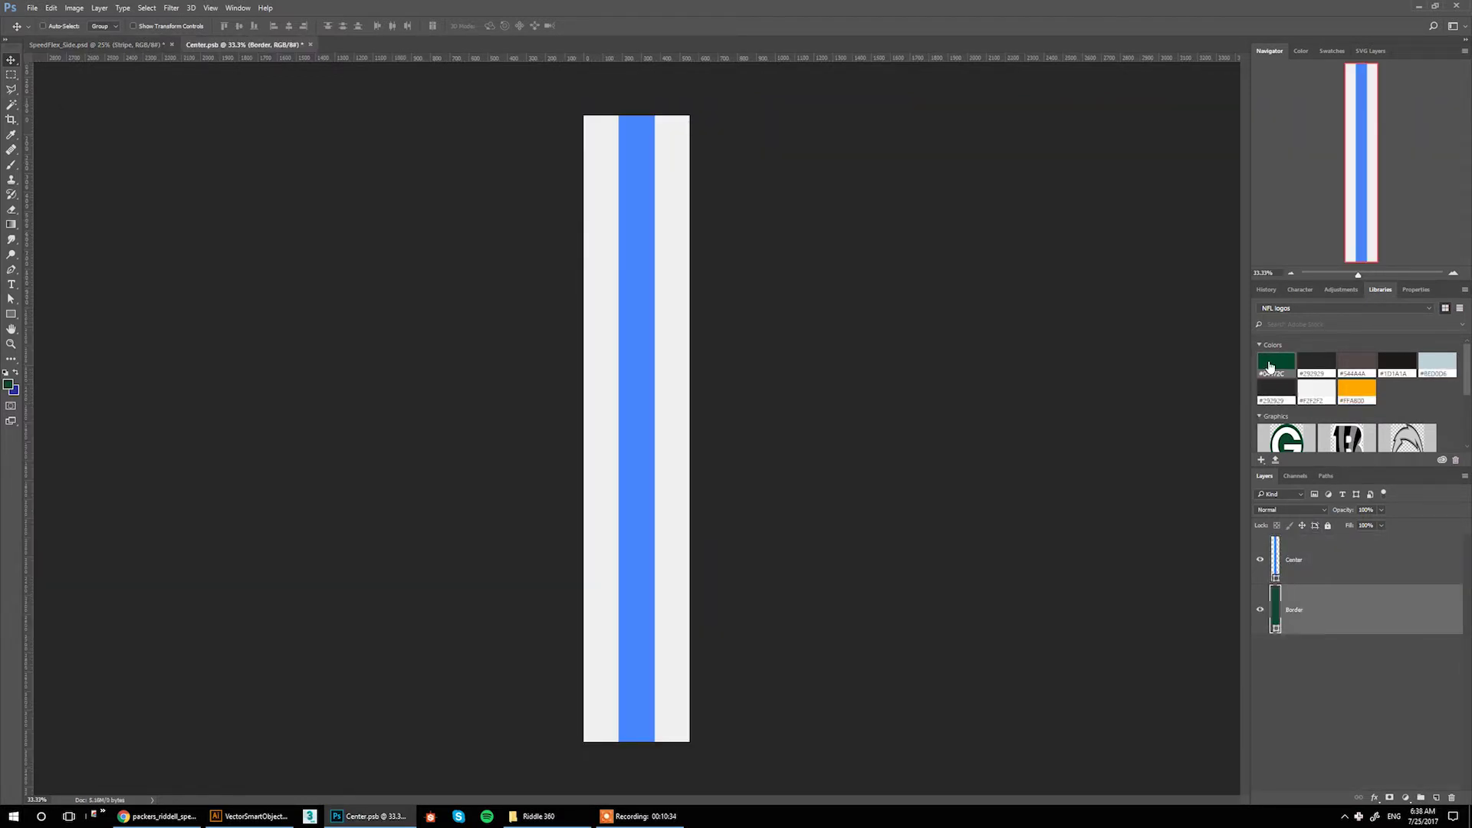
Recolor the stripe's Center layer with off-white #F2F2F2, then save and close the stripe artwork
left_click(1304, 559)
left_click(1311, 394)
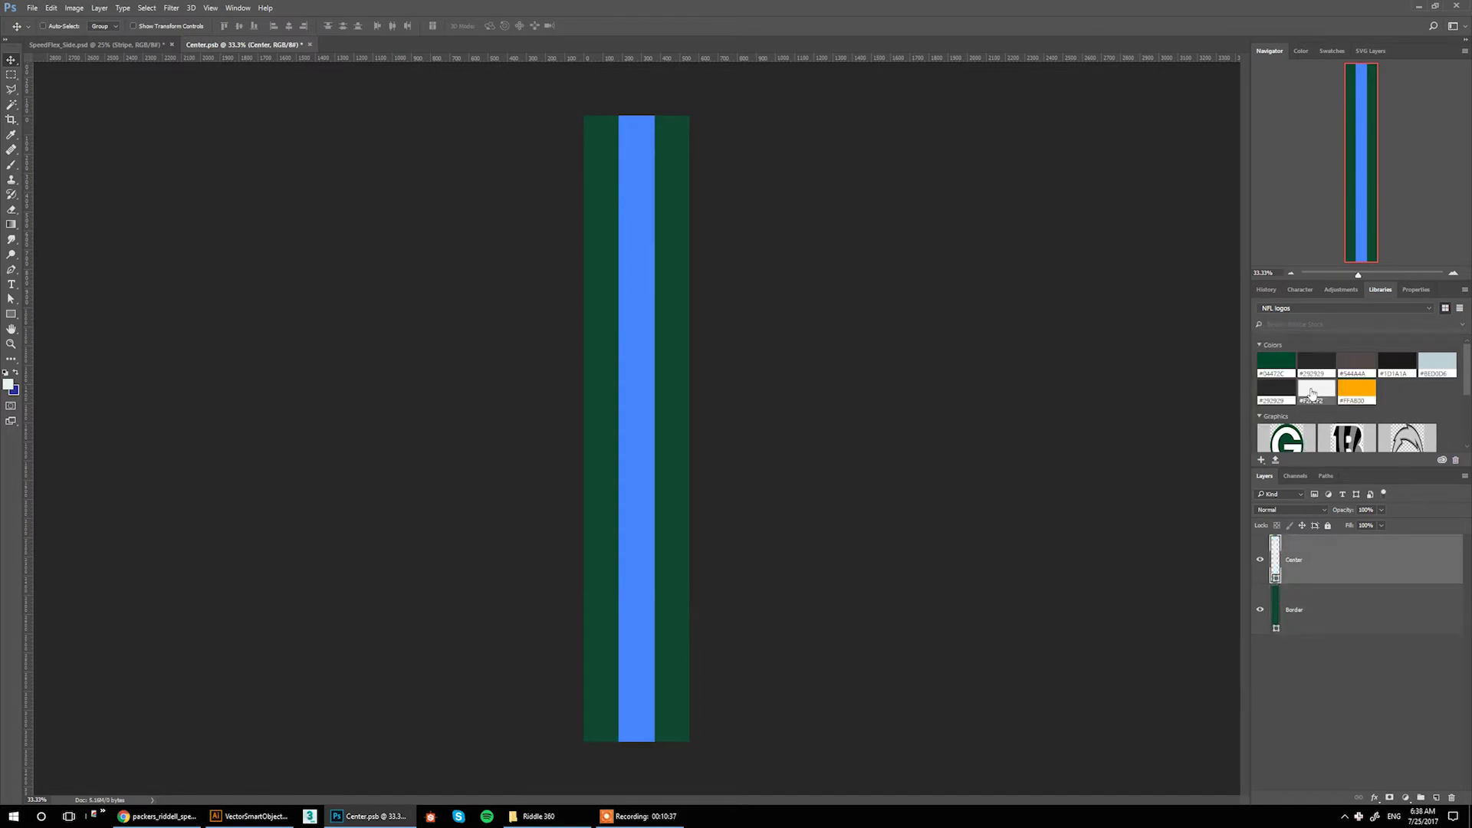
key("ctrl+s")
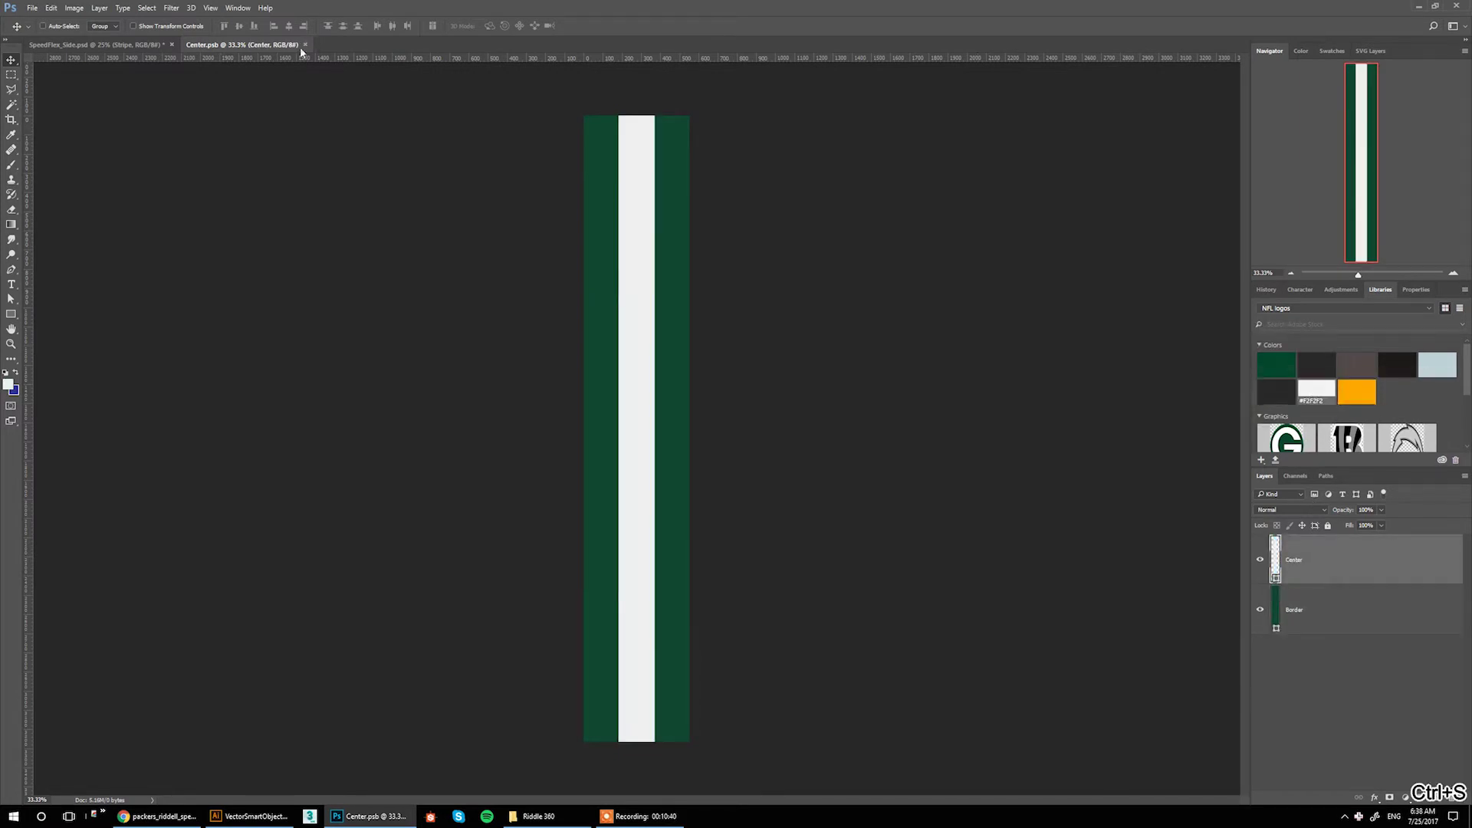
left_click(306, 44)
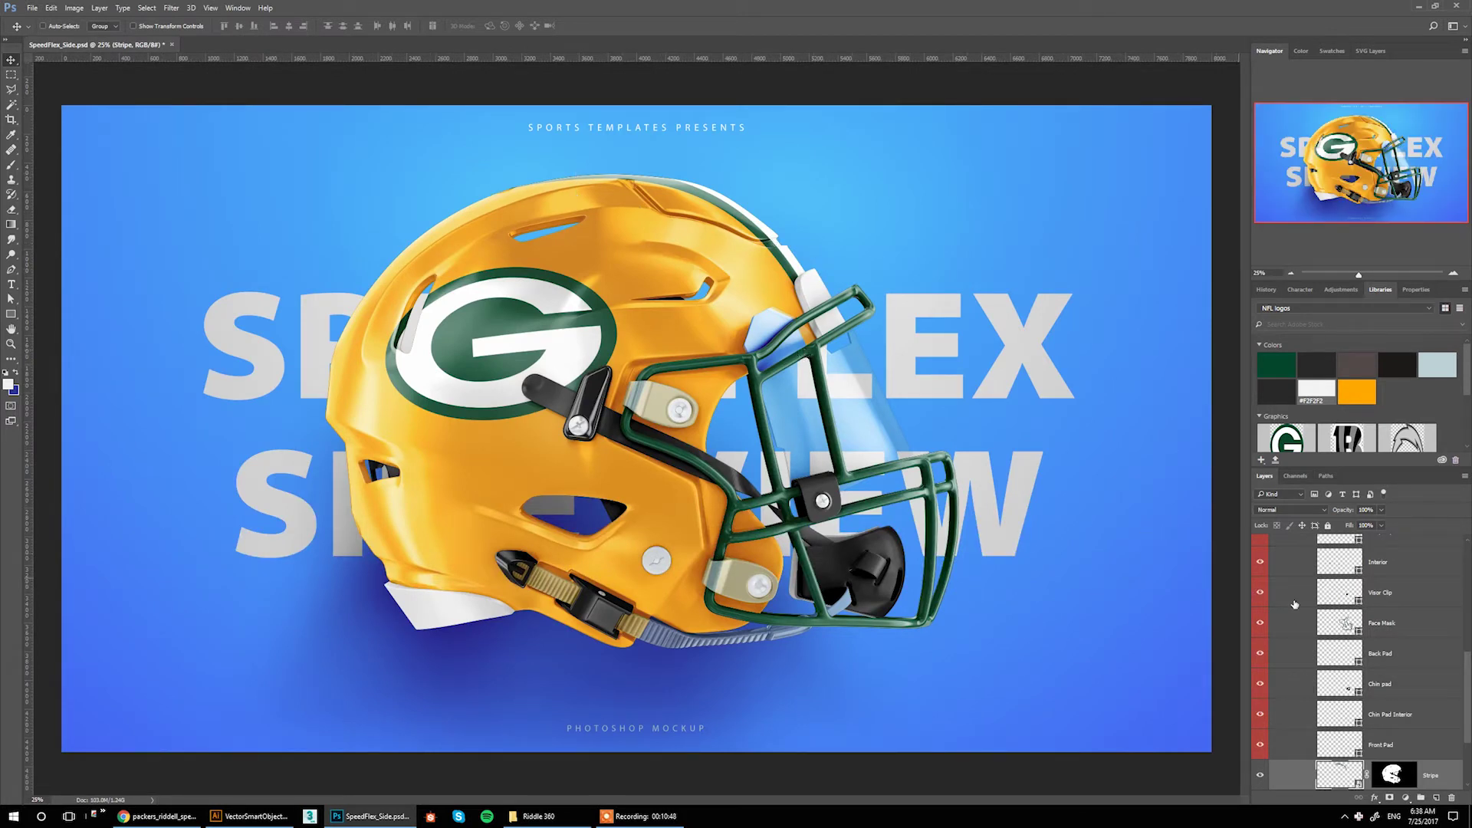
Collapse the Editable parts group and compare the mockup with the Color Splash BG group hidden and shown
scroll(1374, 675, "up", 2)
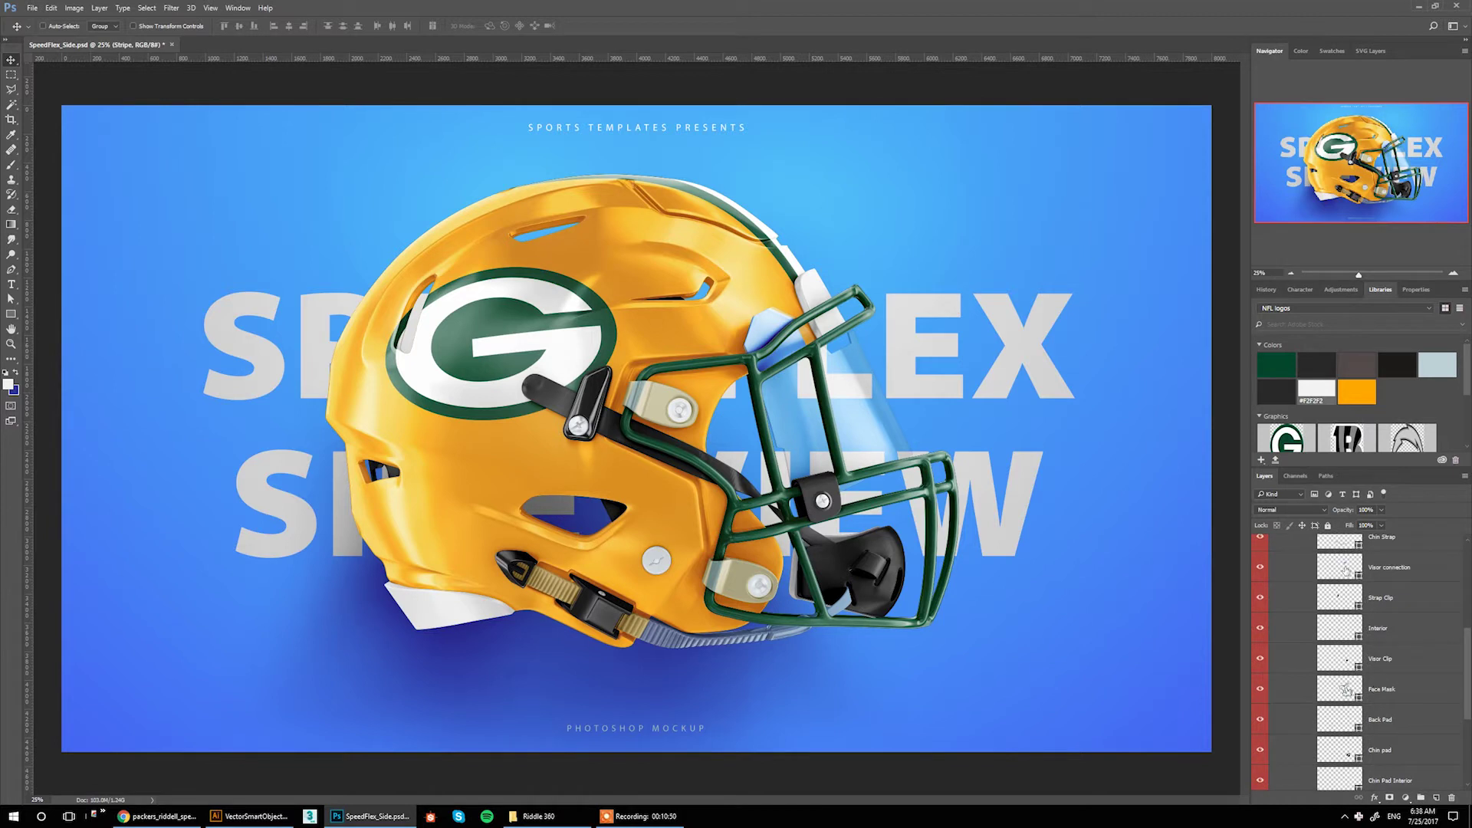
left_click(1296, 599)
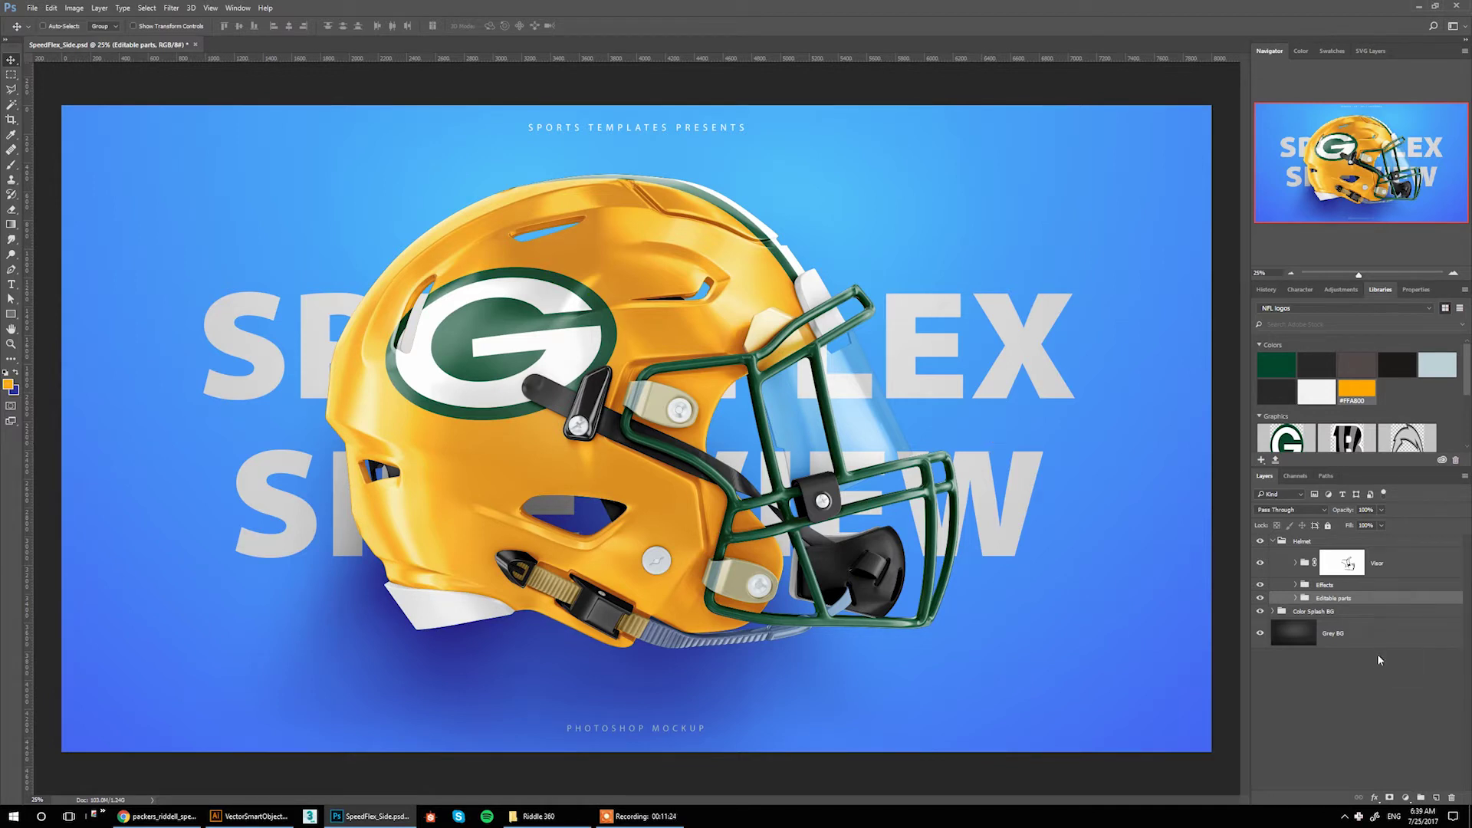
left_click(1260, 612)
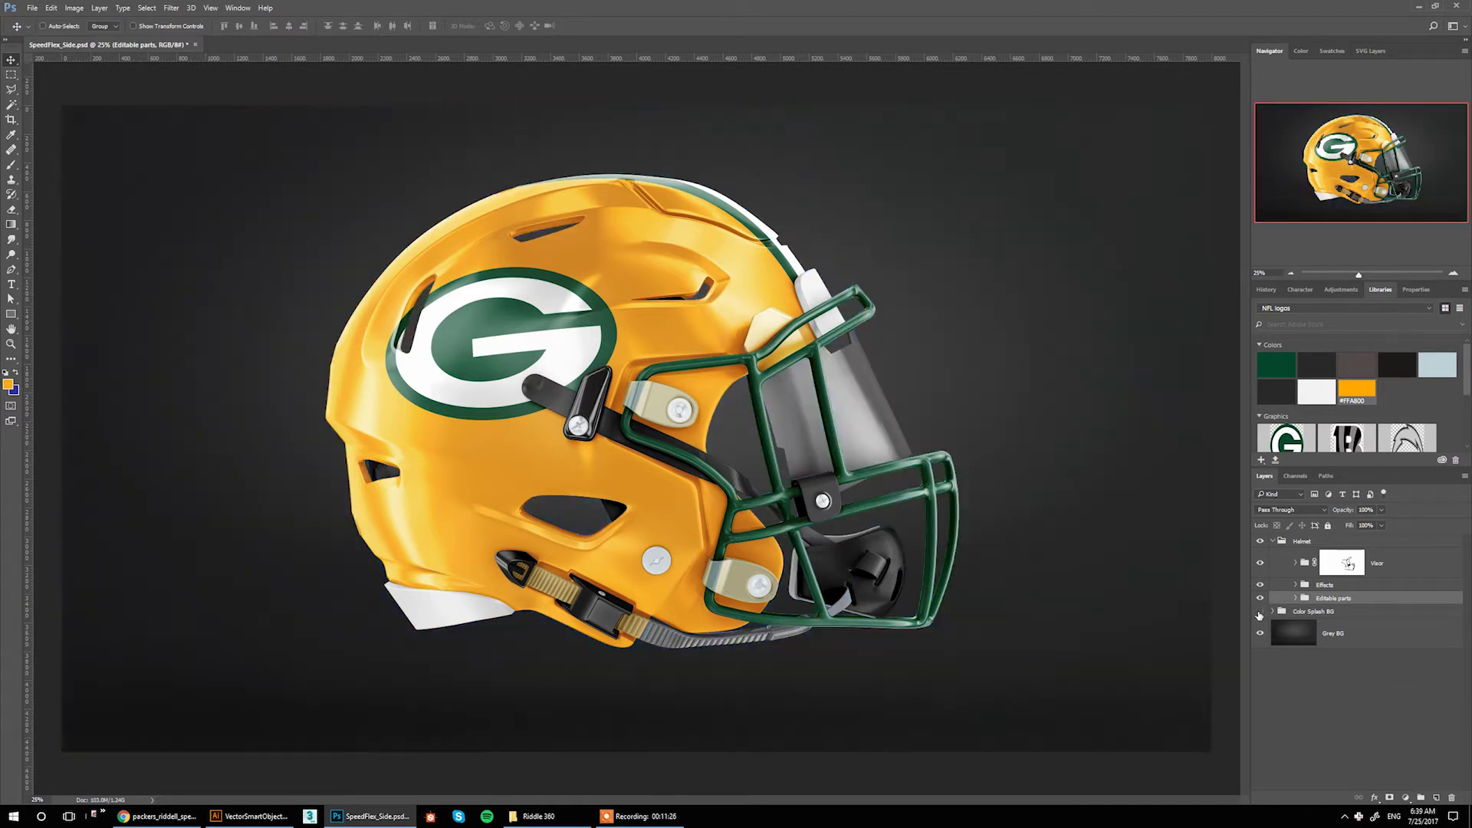
left_click(1260, 612)
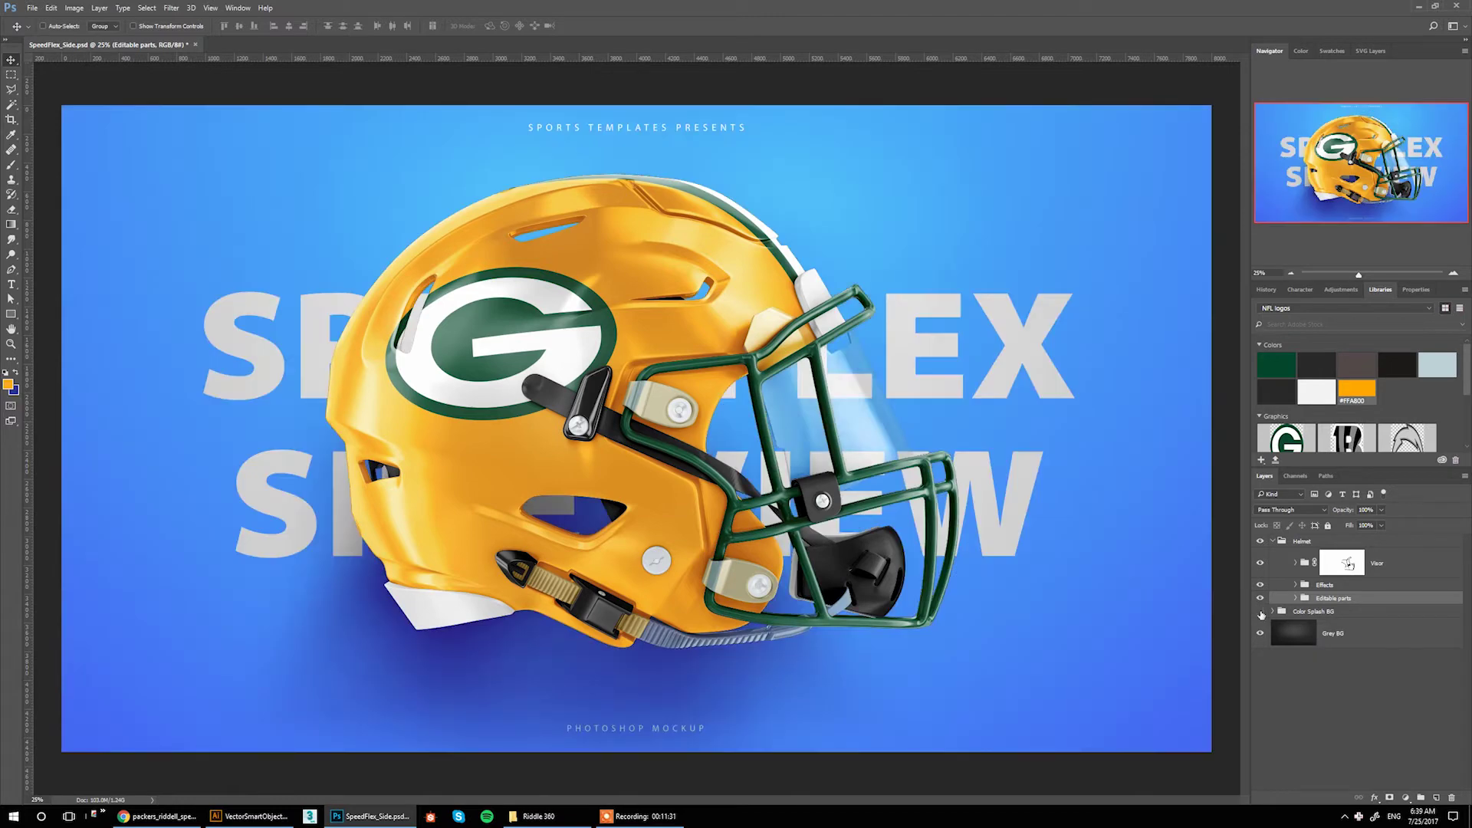
left_click(1260, 612)
left_click(1260, 612)
Expand the Color Splash BG group and recolor its BG Color layer with green #04472C from the library
left_click(1273, 611)
scroll(1293, 678, "down", 1)
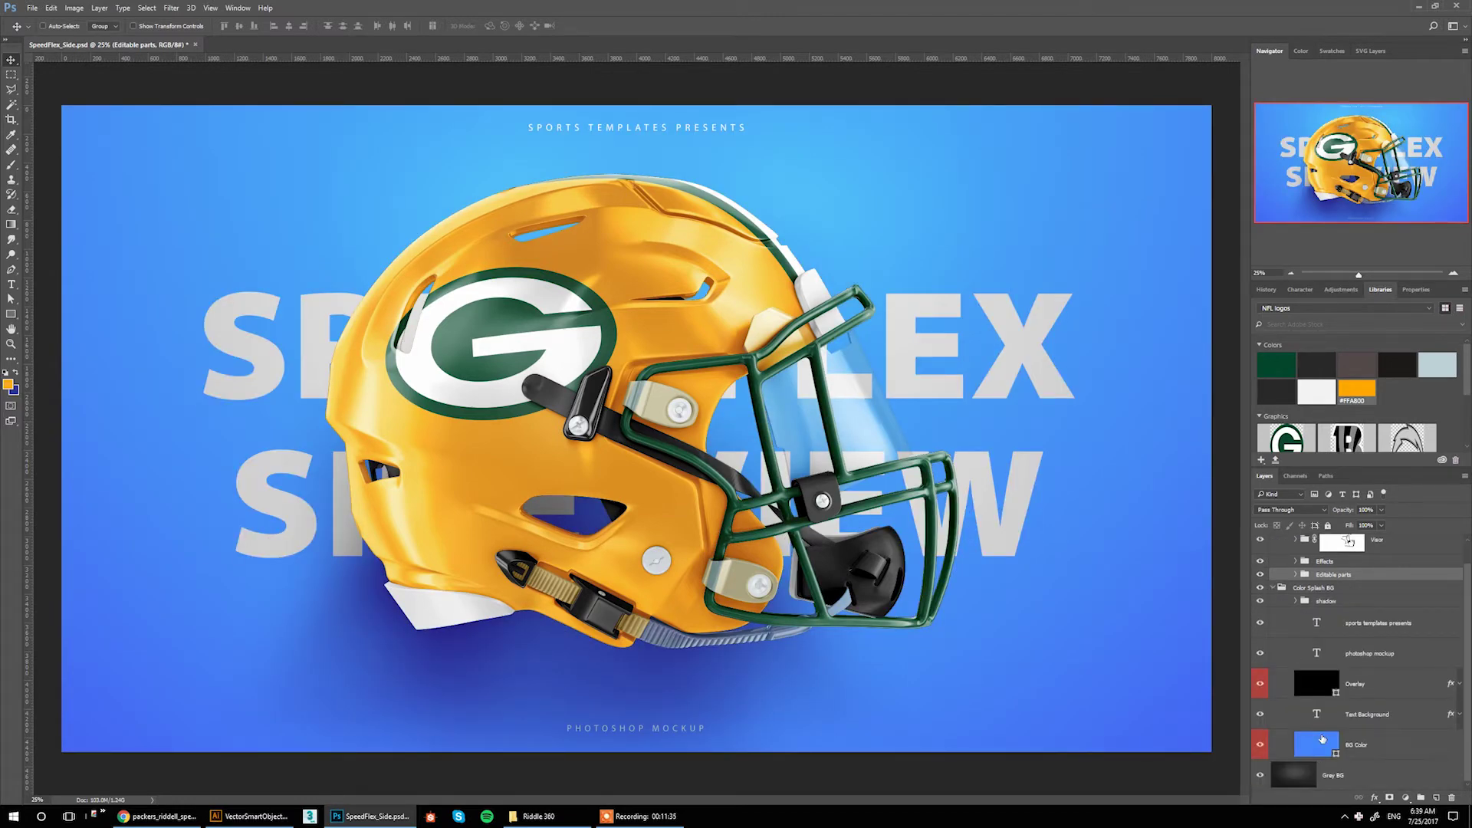
left_click(1320, 745)
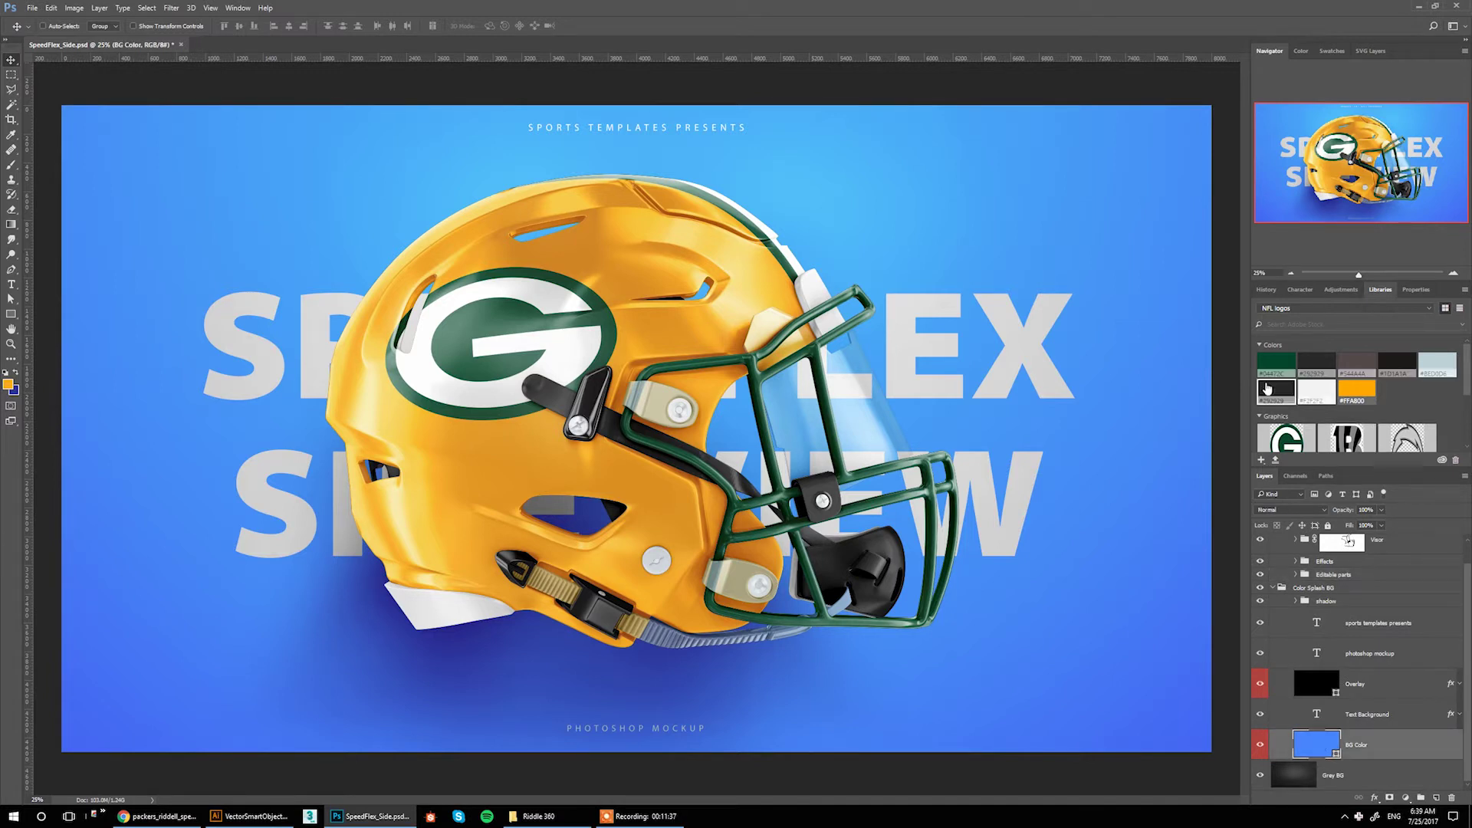
left_click(1272, 371)
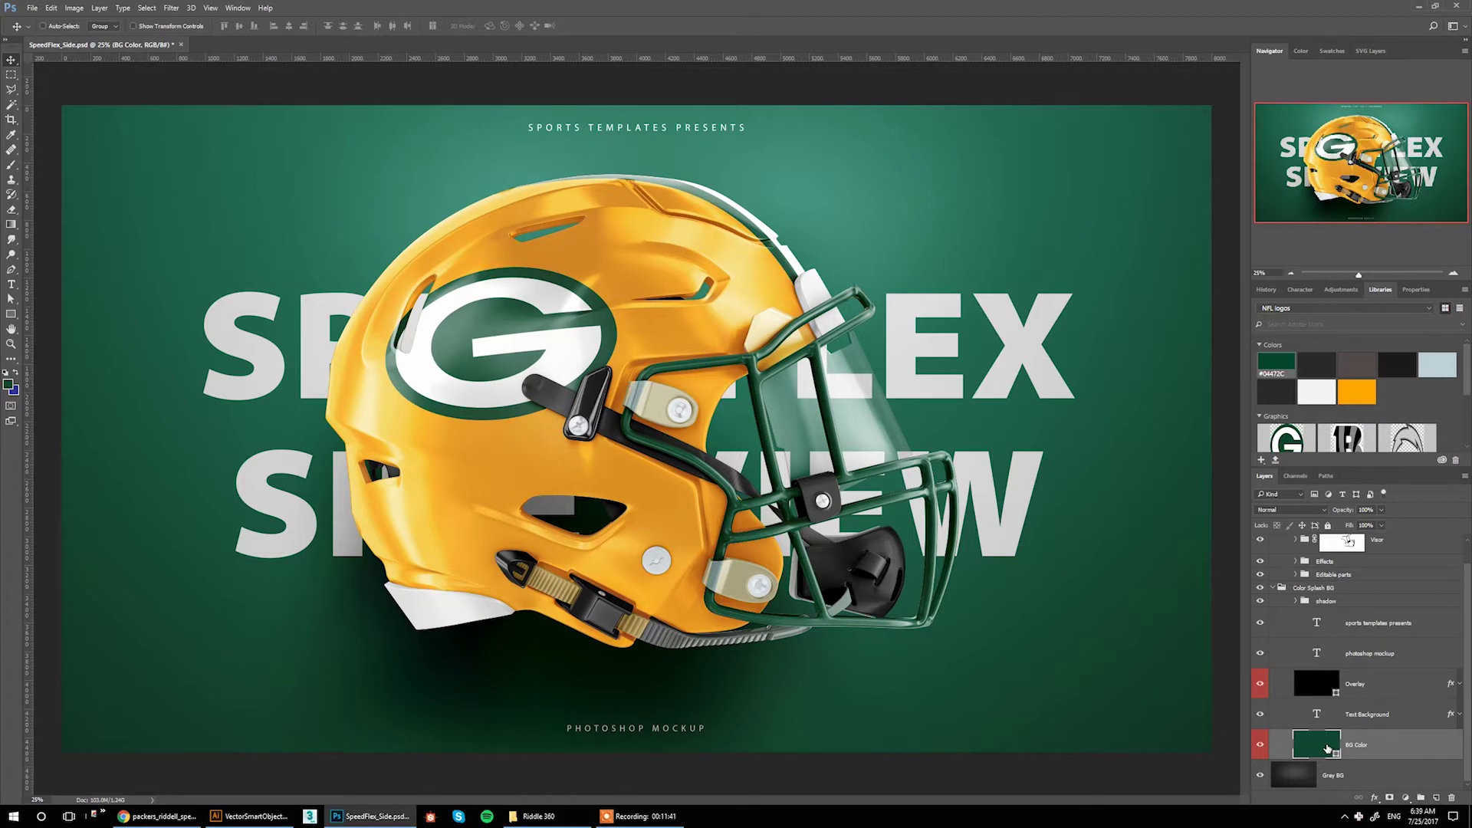
Preview the background with the Overlay layer and the shadow group each hidden, showing both again
left_click(1376, 688)
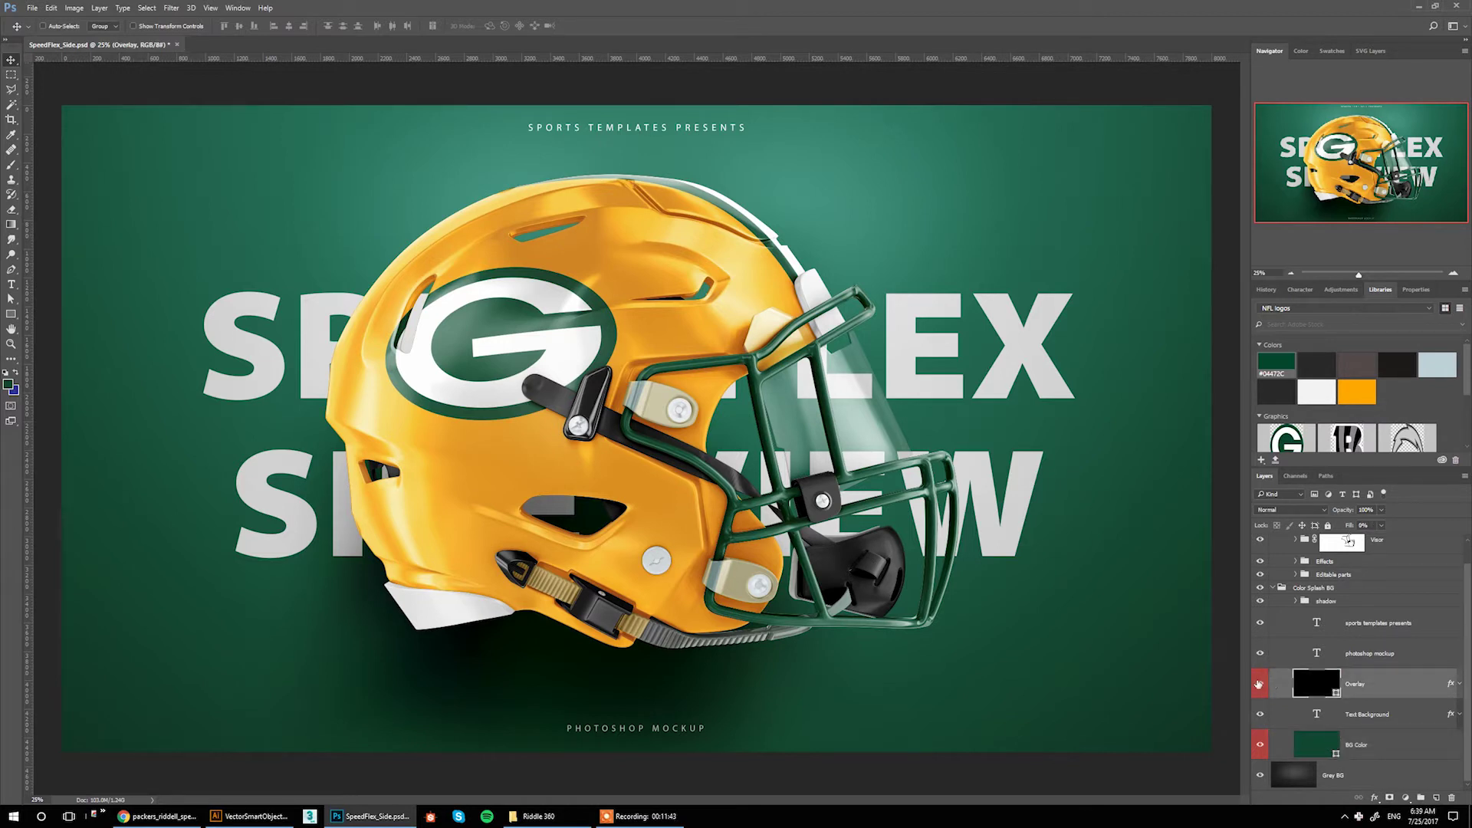
left_click(1259, 683)
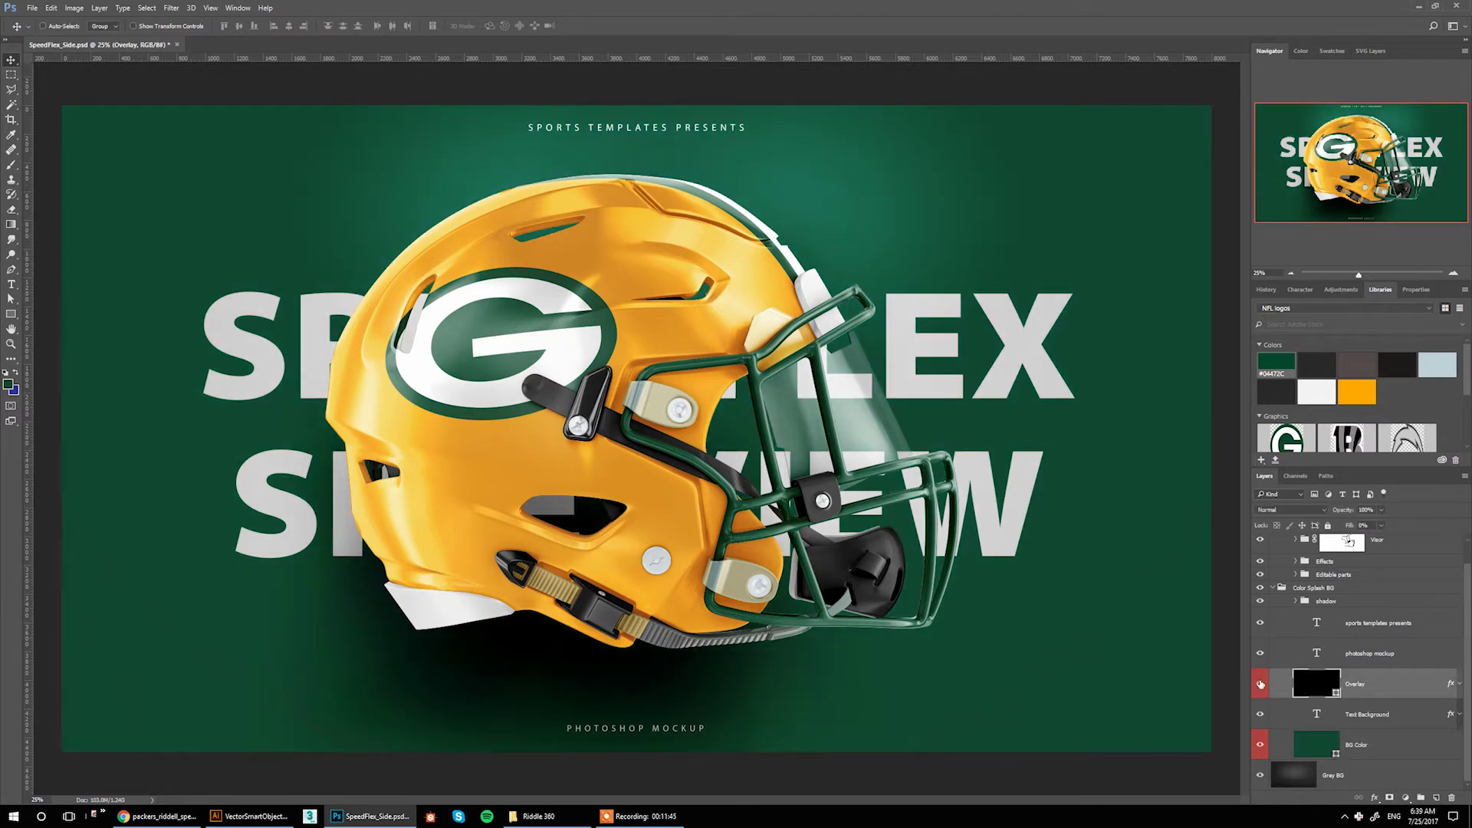
left_click(1260, 683)
left_click(1331, 603)
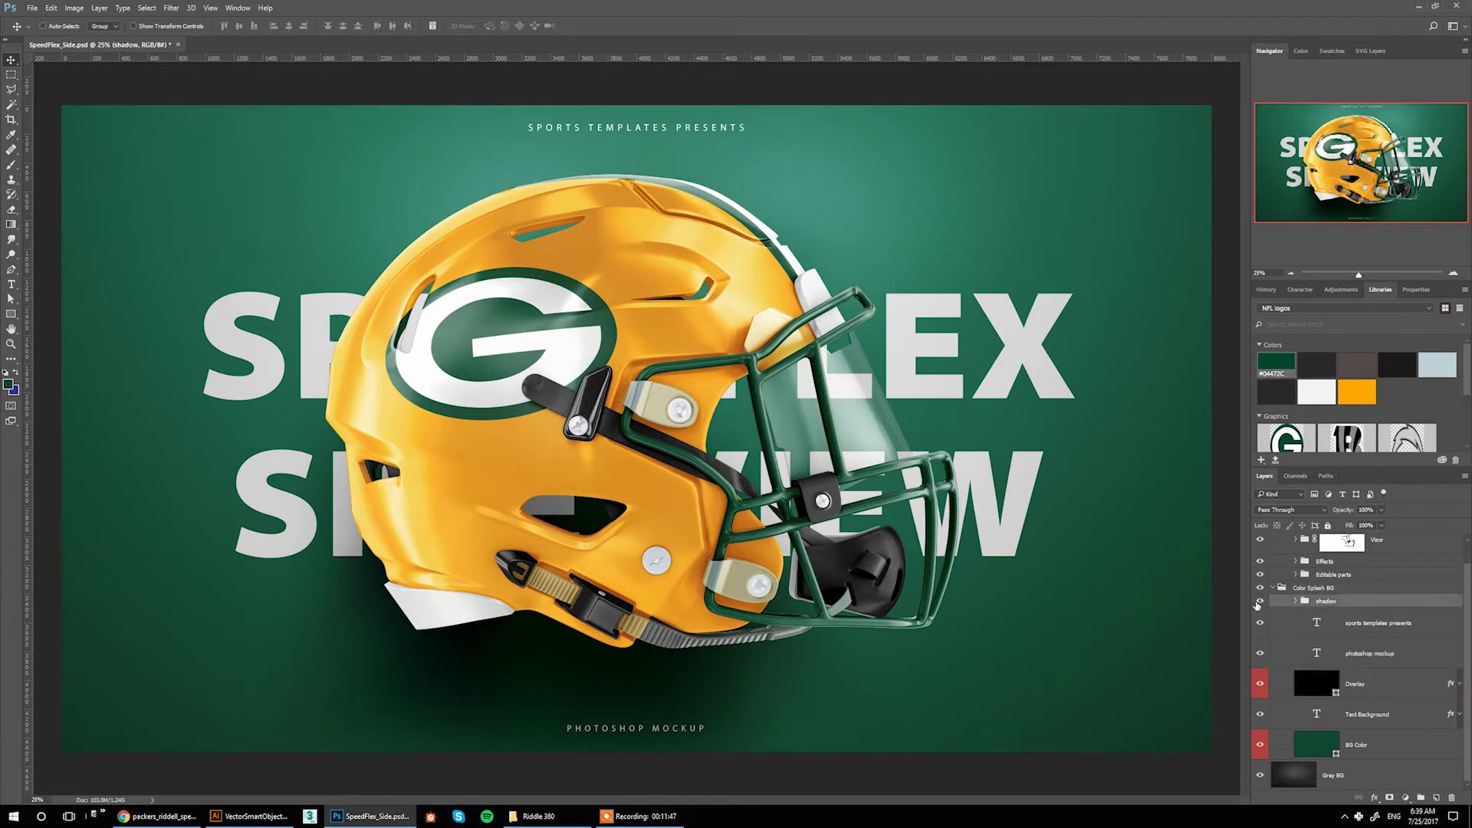
left_click(1260, 602)
left_click(1260, 602)
Inspect the layers of the shadow group by toggling their visibility, and reduce layer 1's fill to 7%
left_click(1296, 602)
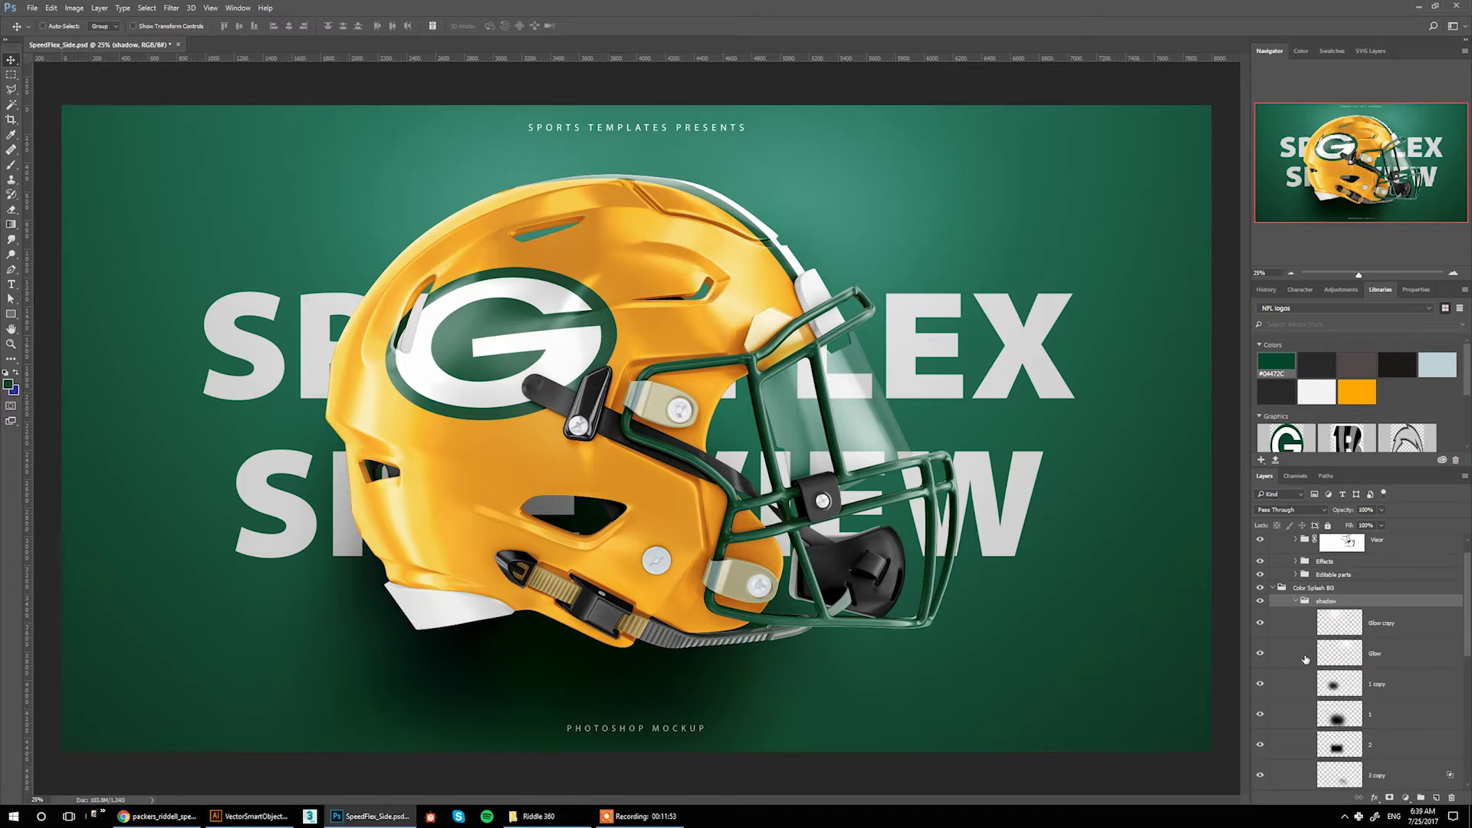
left_click(1261, 717)
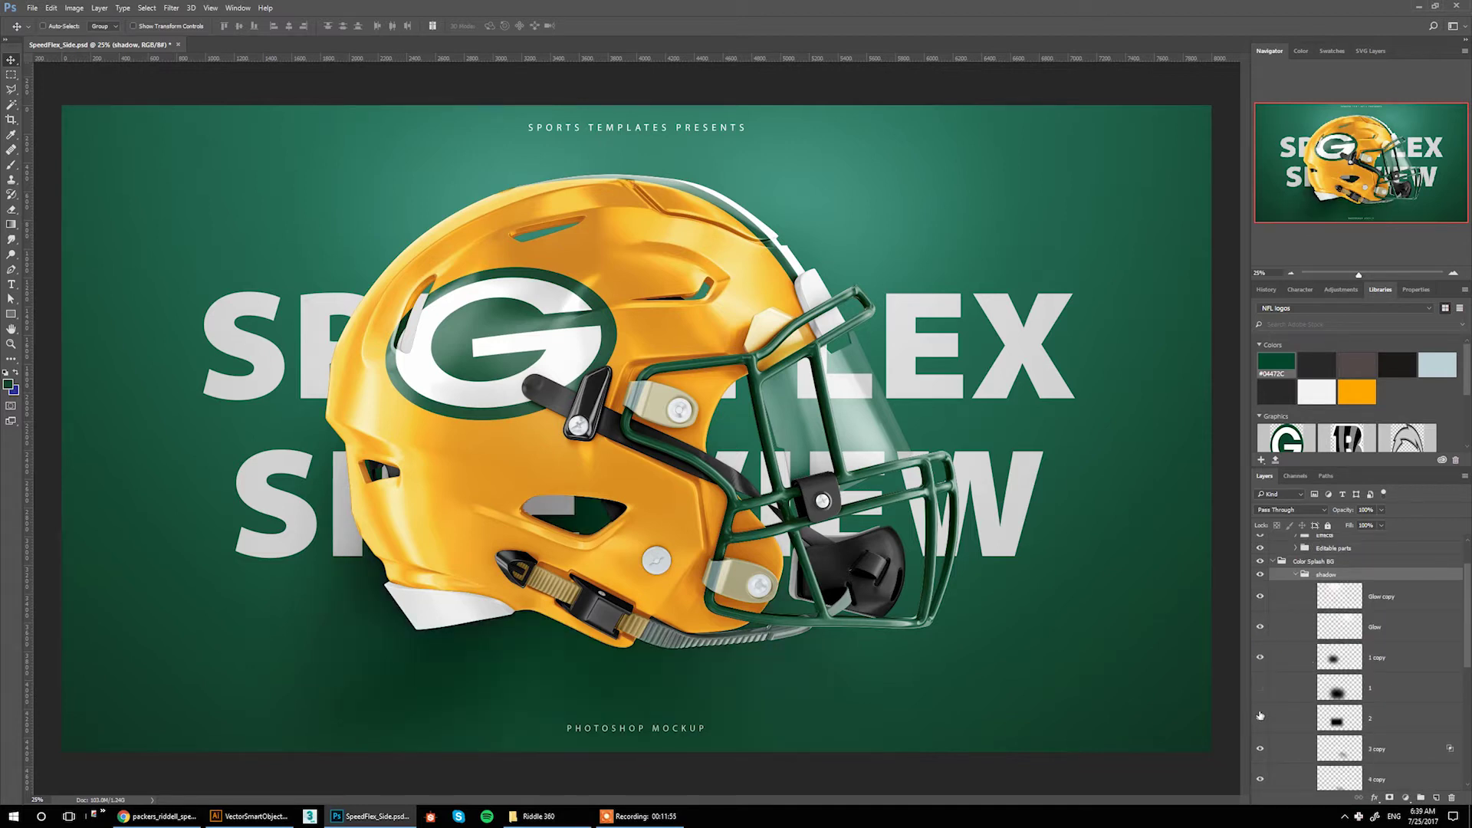
left_click(1259, 716)
left_click(1259, 688)
left_click(1360, 693)
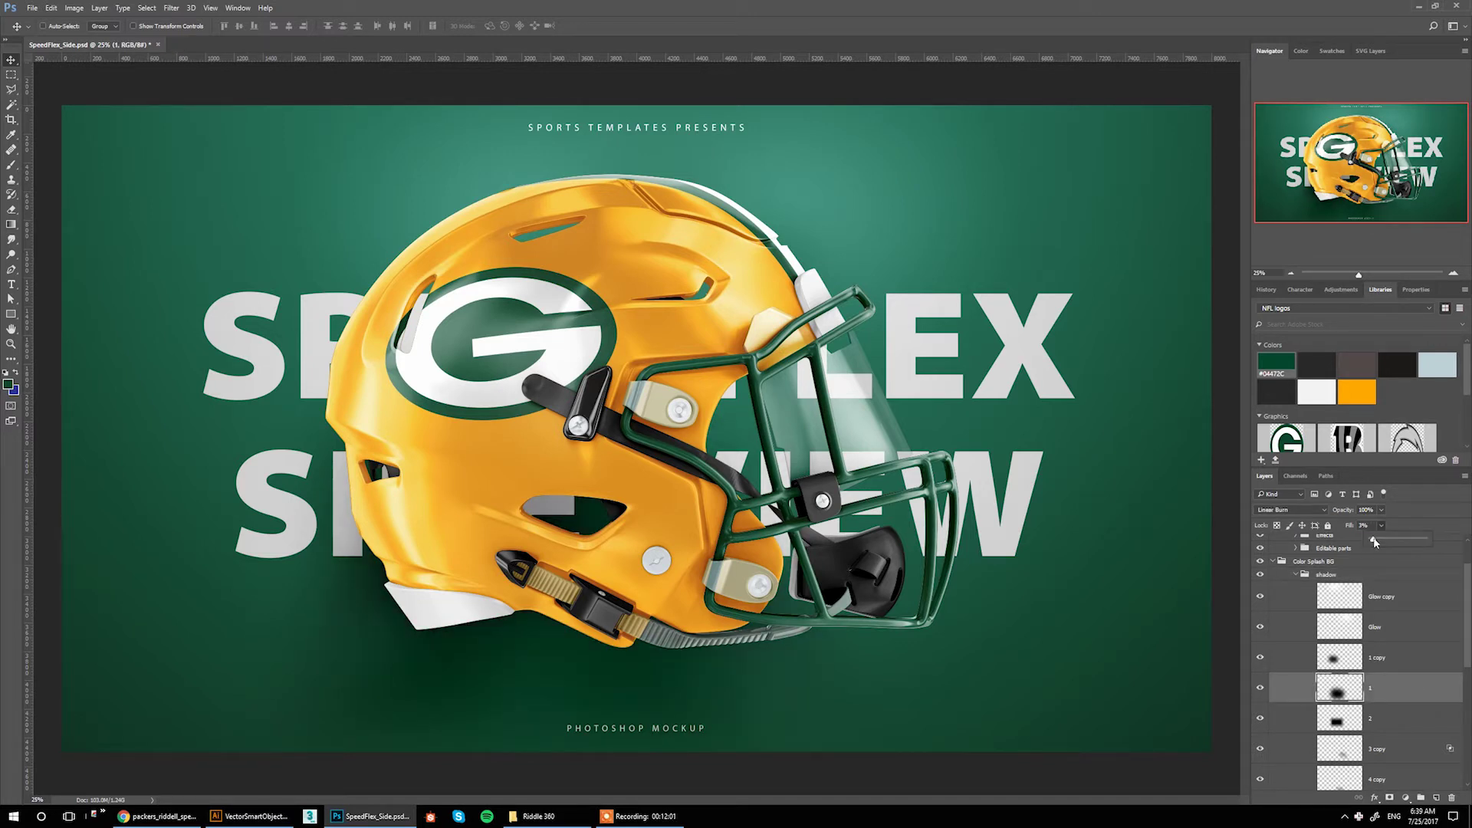
left_click(1296, 575)
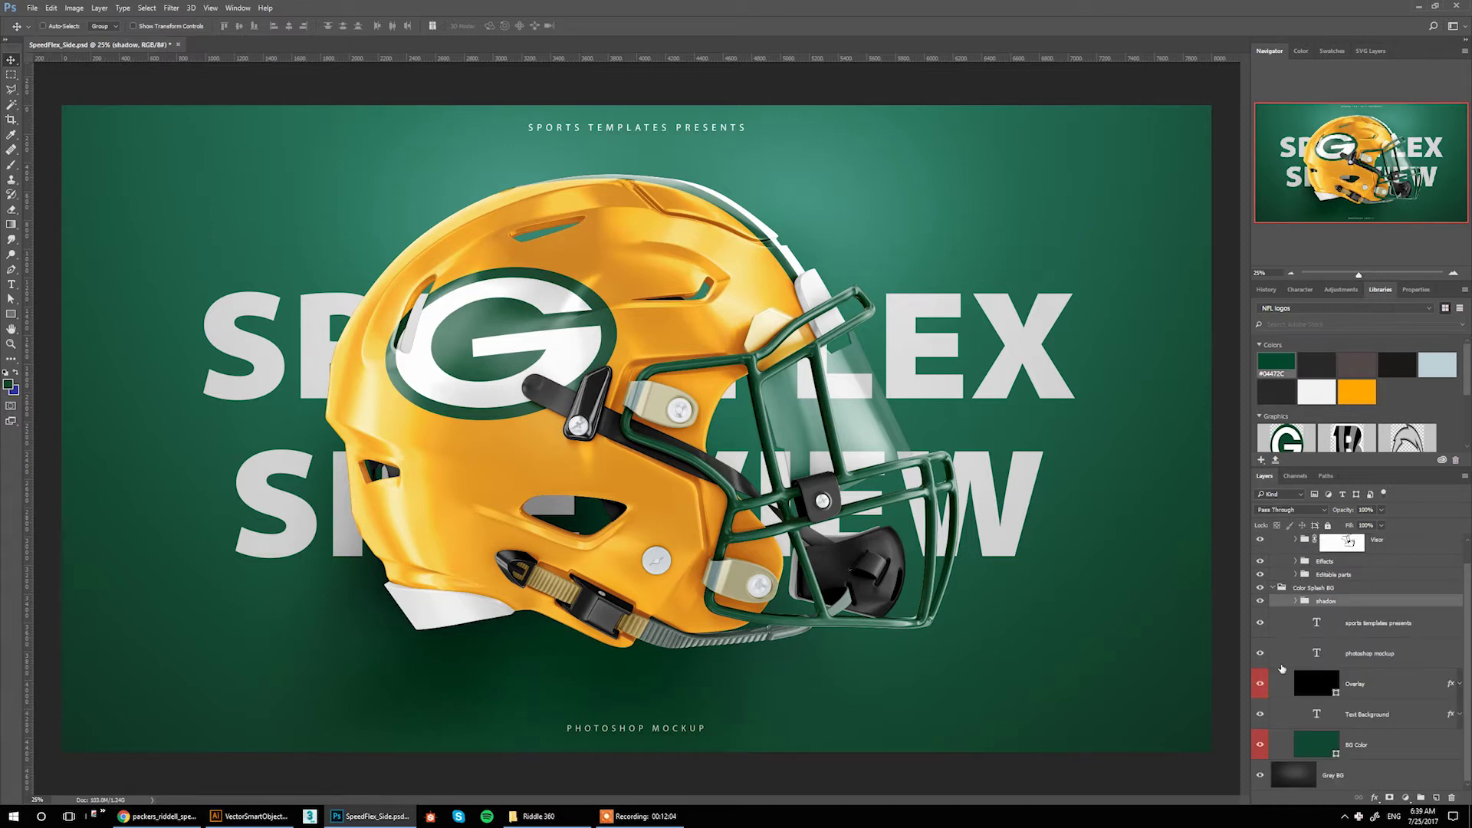
Lighten the BG Color layer to green #095838 and collapse the Color Splash BG group
double_click(1315, 748)
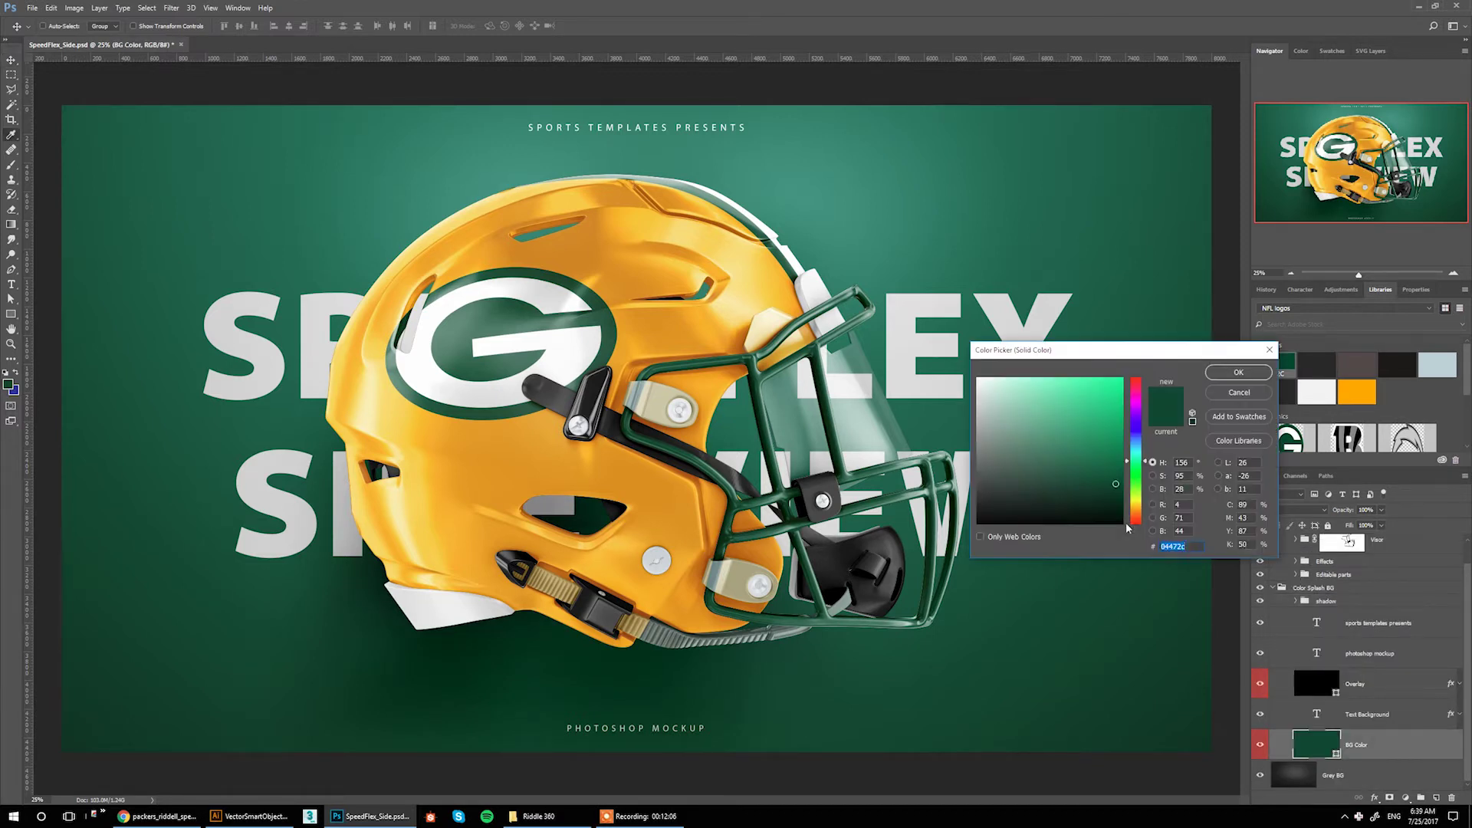
left_click(1109, 473)
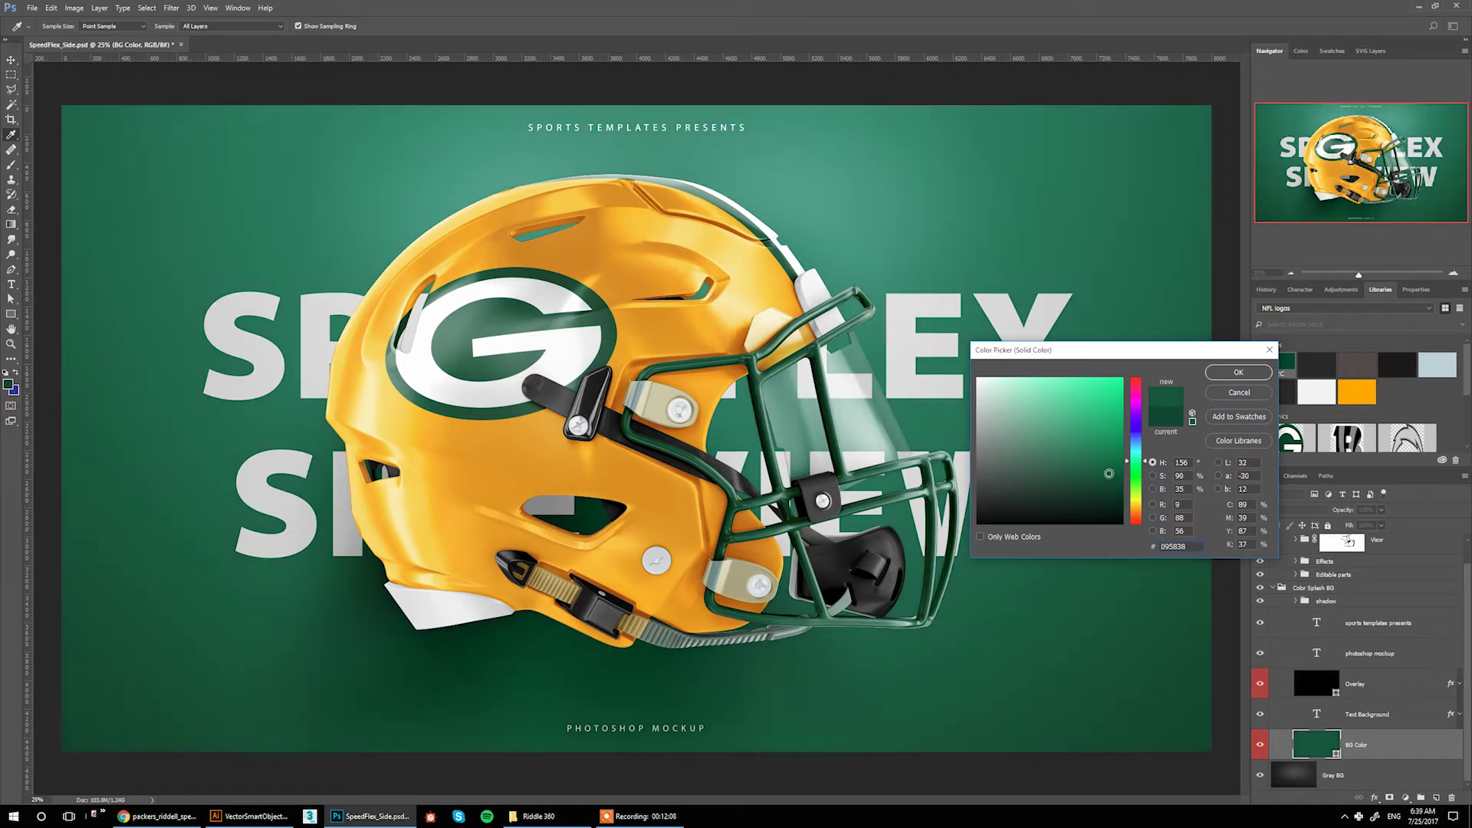
left_click(1238, 372)
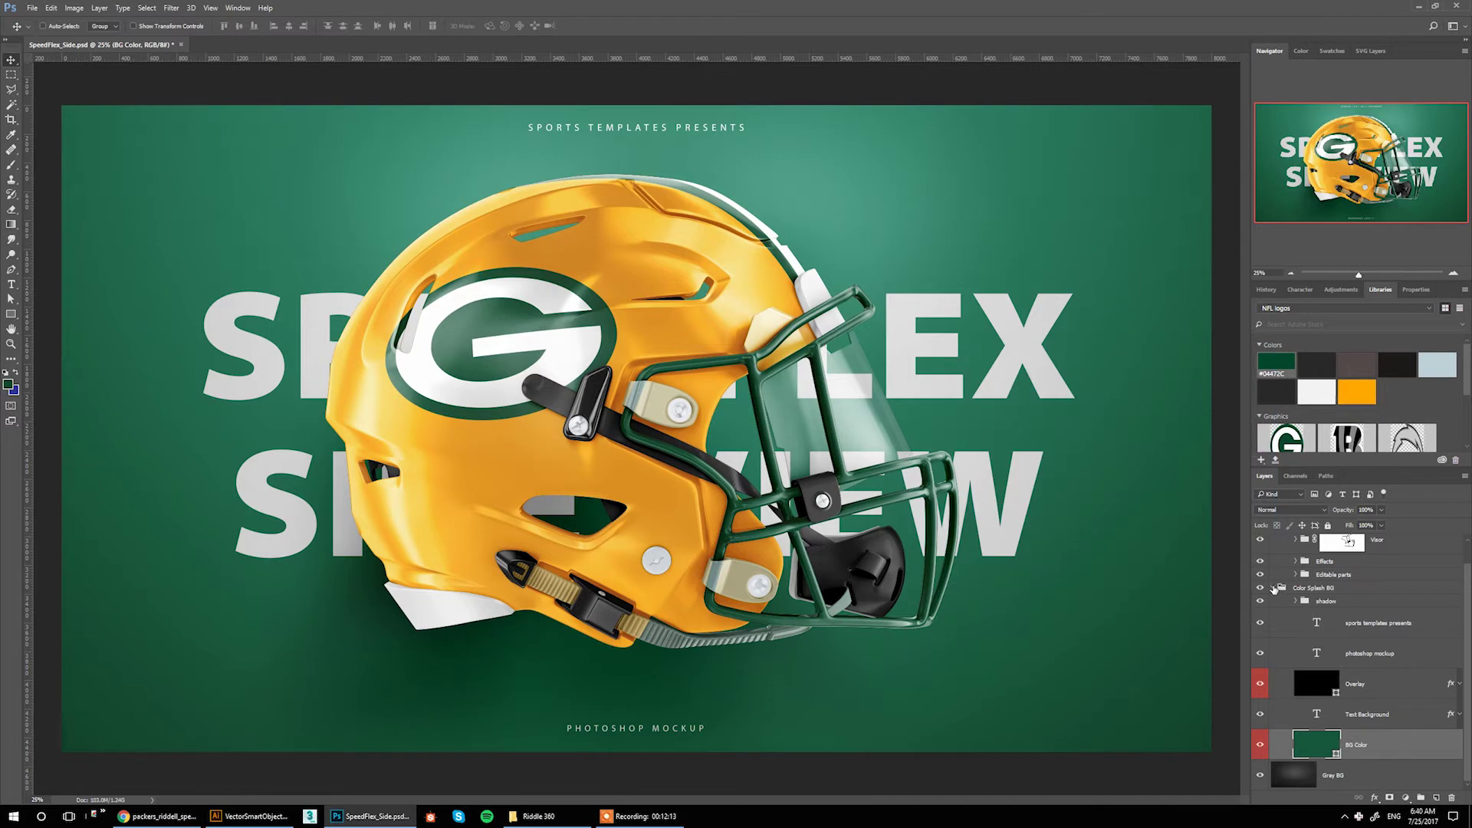
left_click(1273, 587)
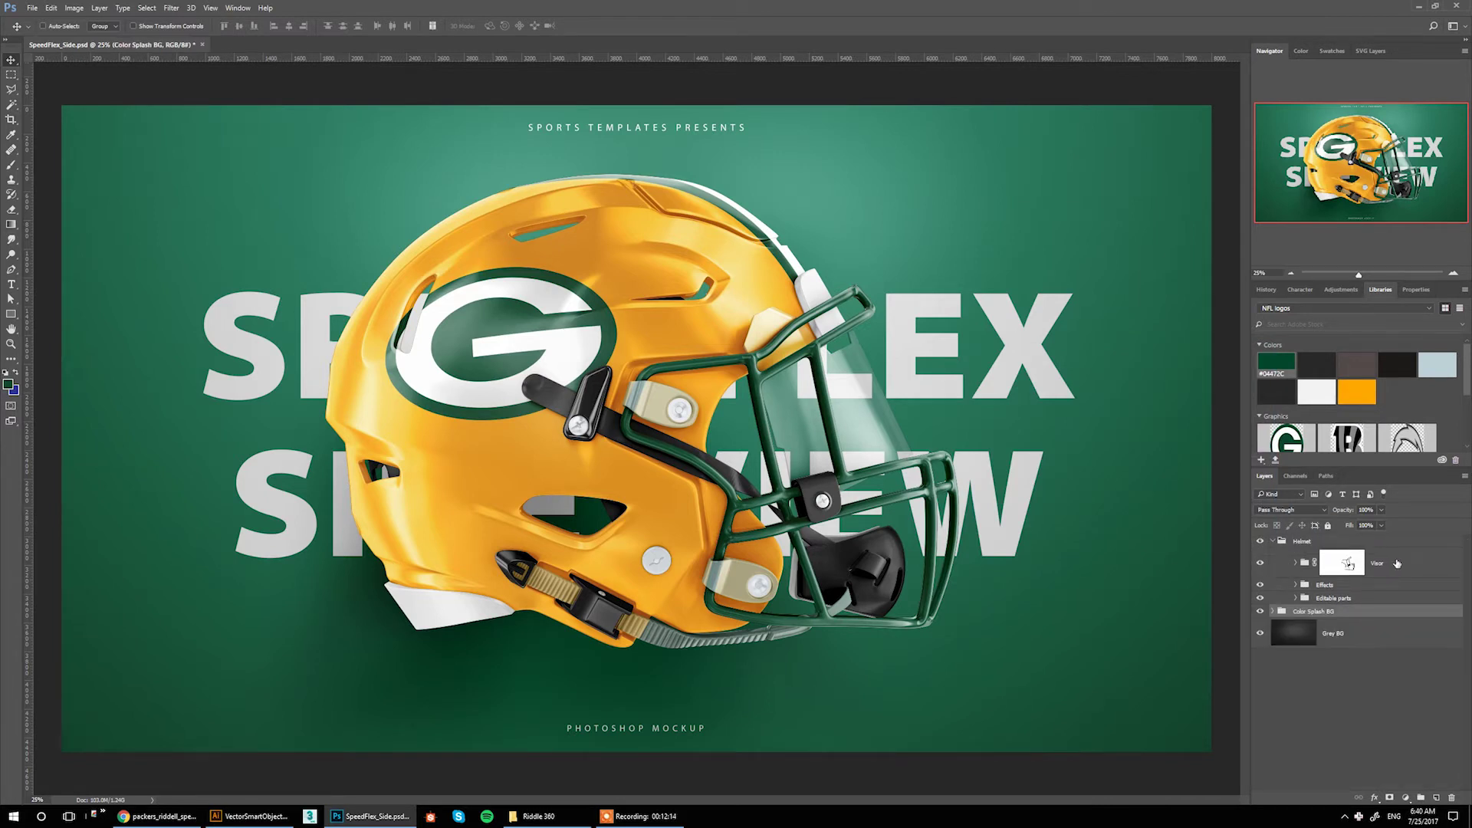
Expand the Helmet group's Visor group, collapse its Effects subgroup and select the Tint Color layer
left_click(1295, 563)
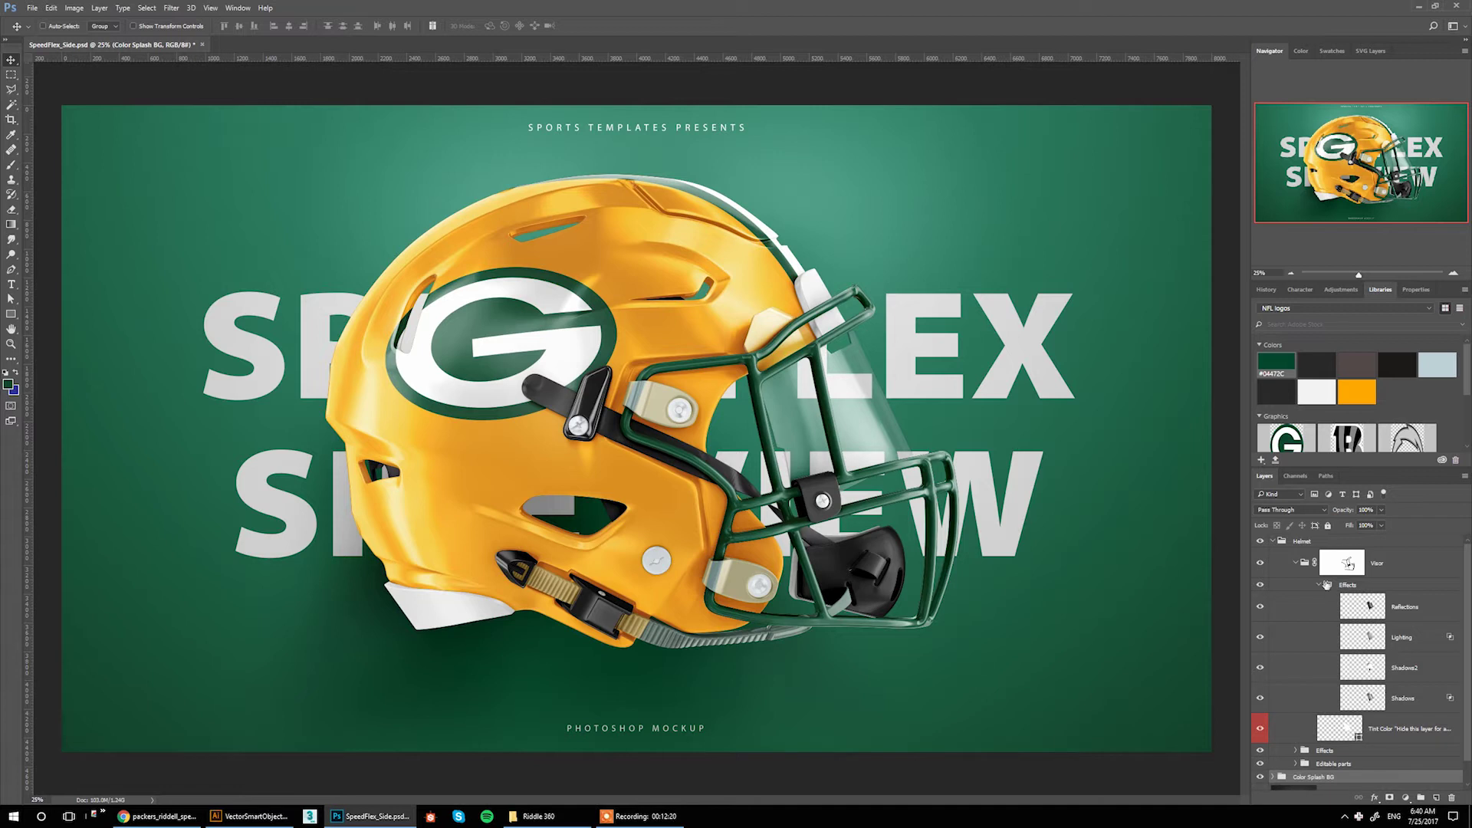
left_click(1318, 585)
left_click(1349, 607)
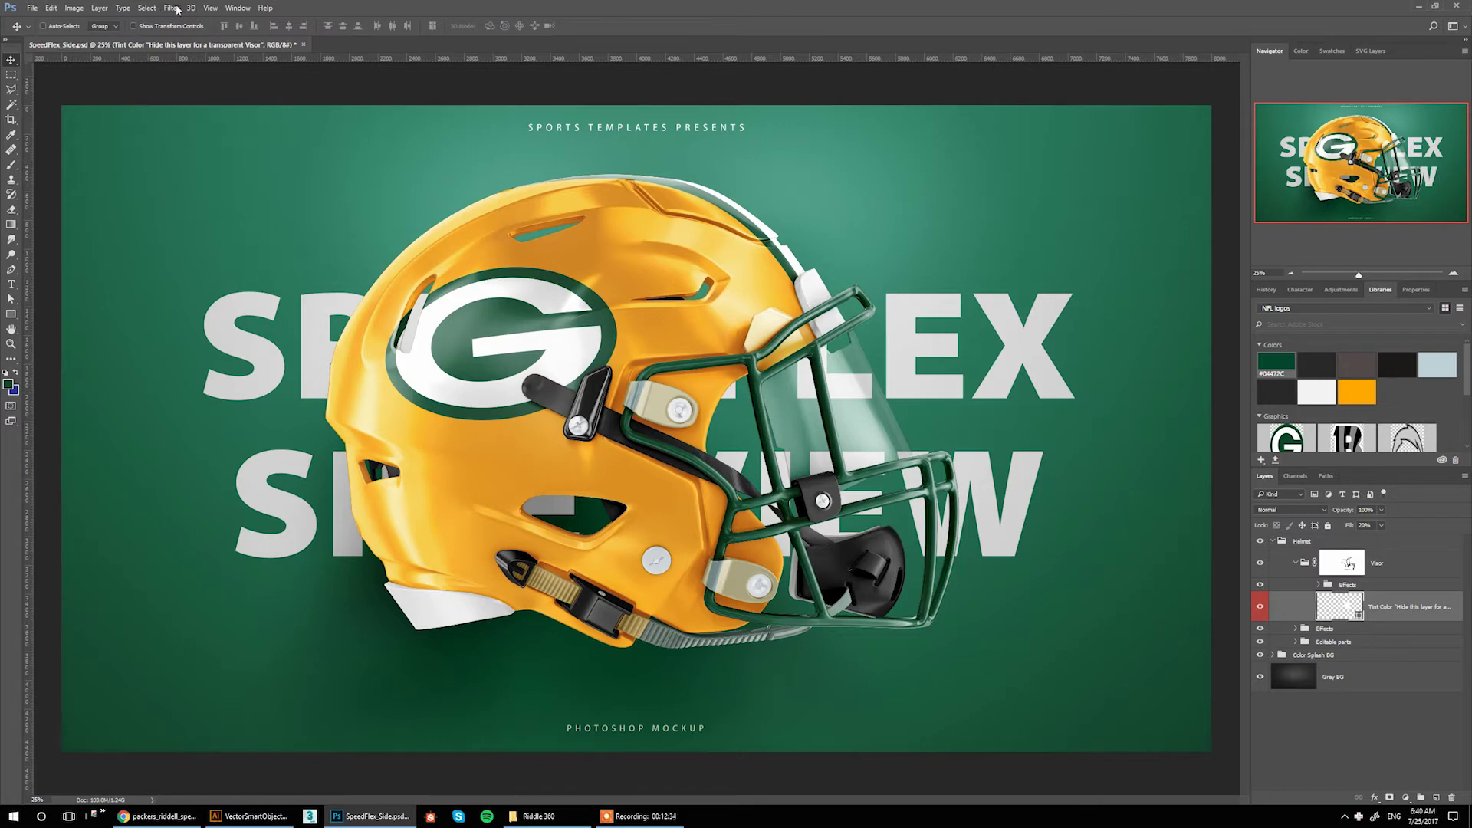
Change the visor's Tint Color layer to red #FF0D0D
left_click(210, 7)
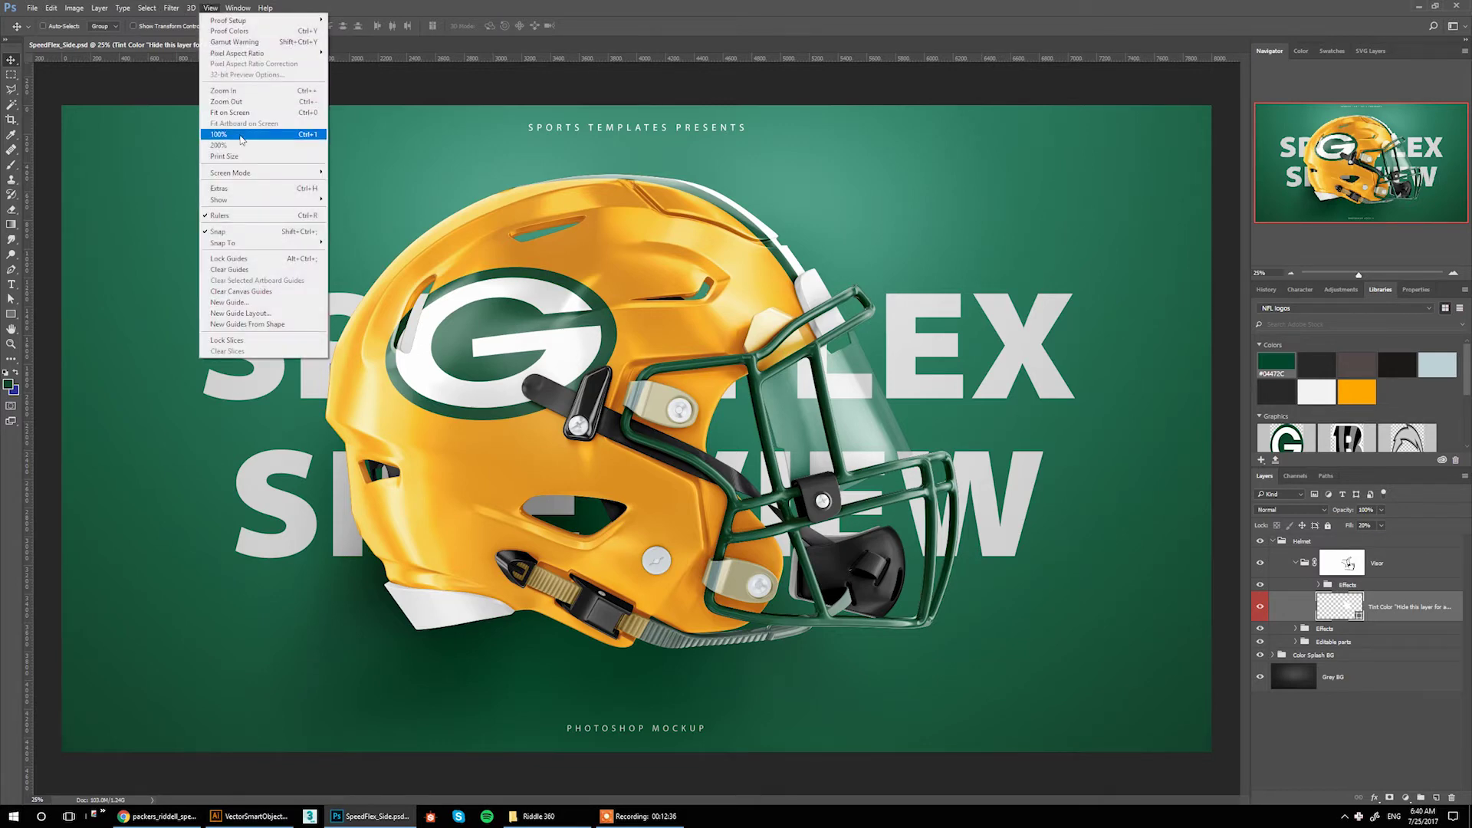
left_click(245, 134)
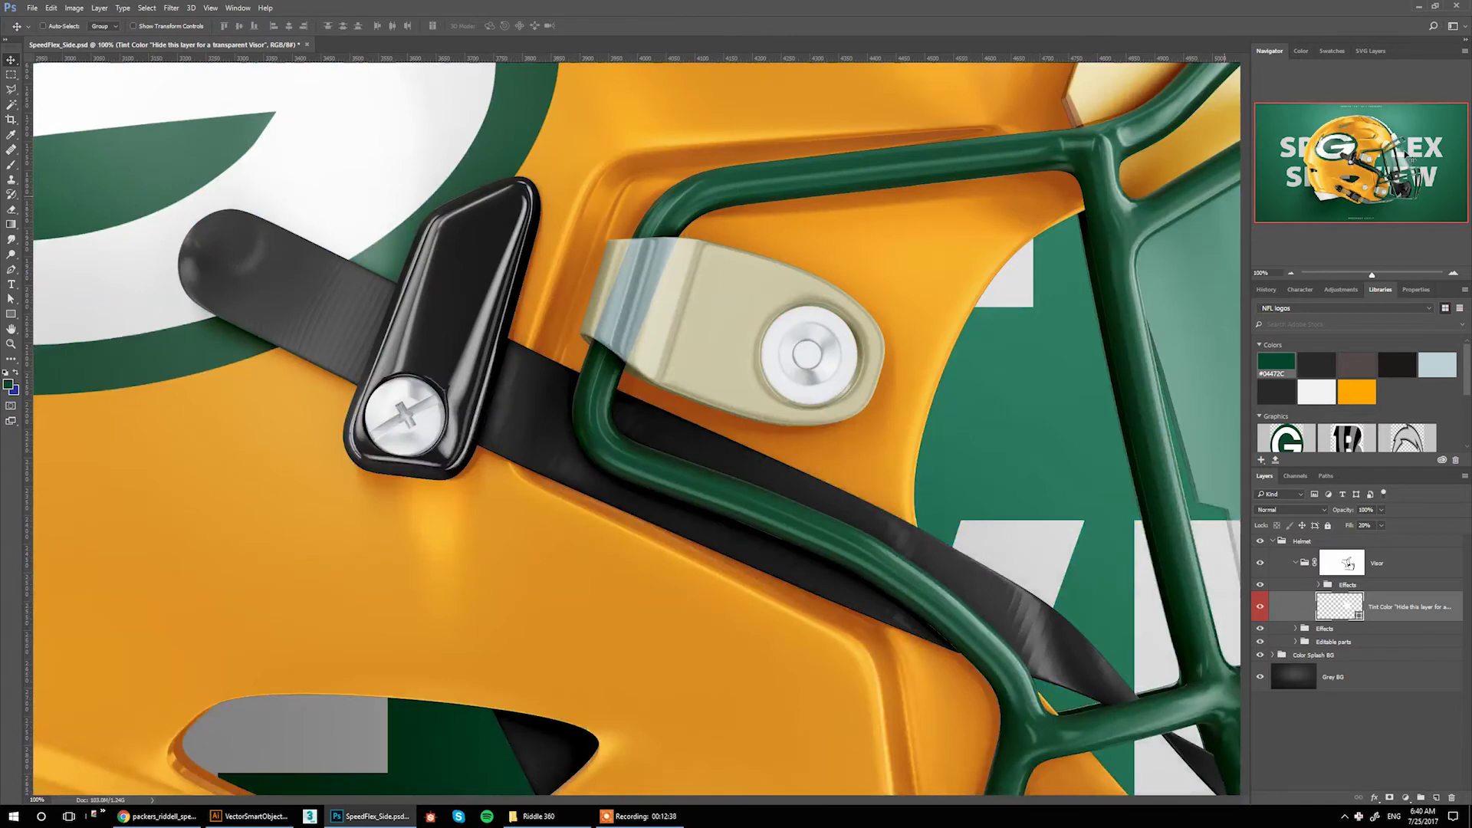
left_click_drag(1403, 151, 1397, 159)
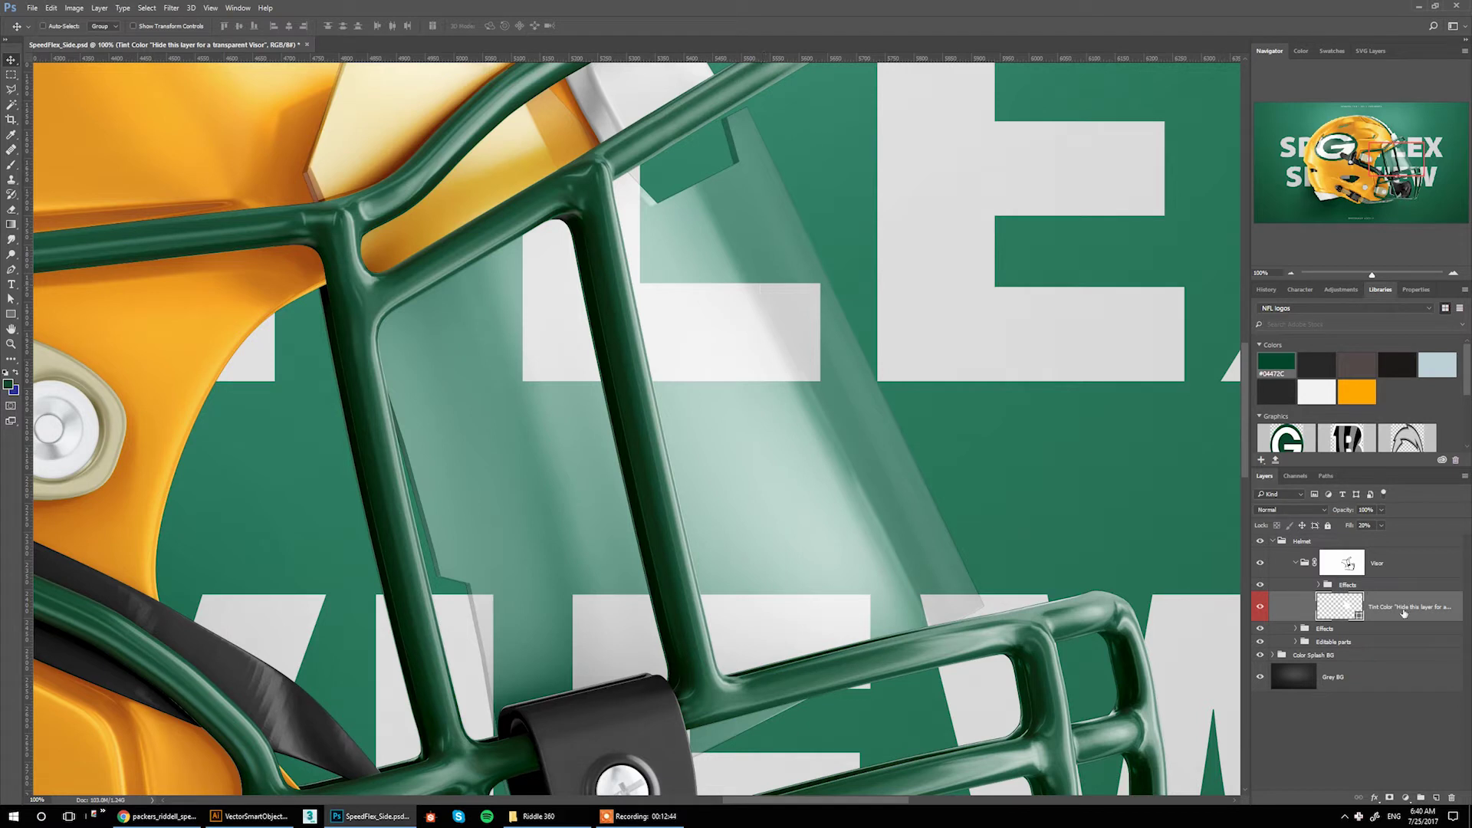
double_click(1349, 609)
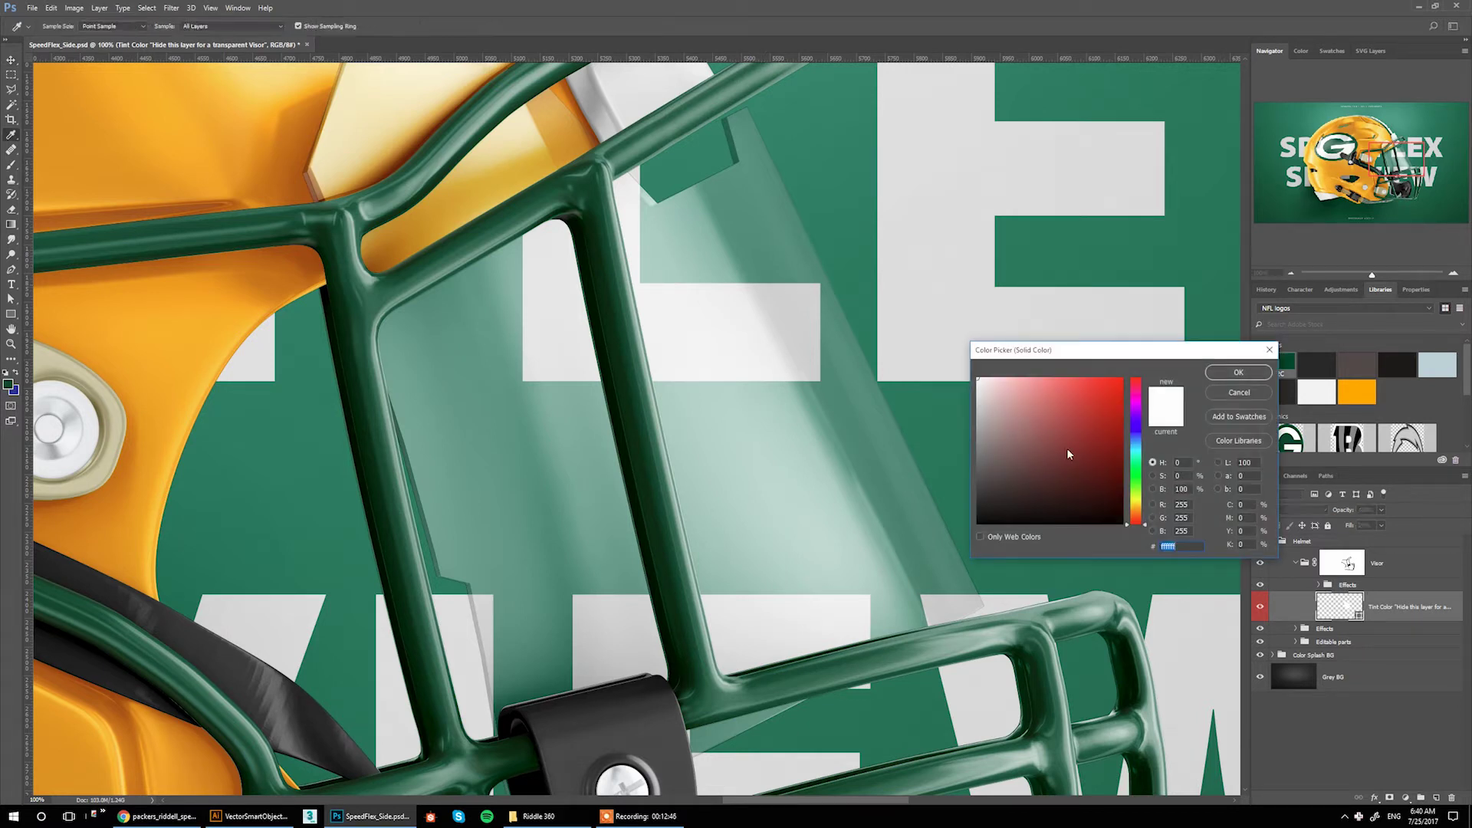
left_click(1115, 371)
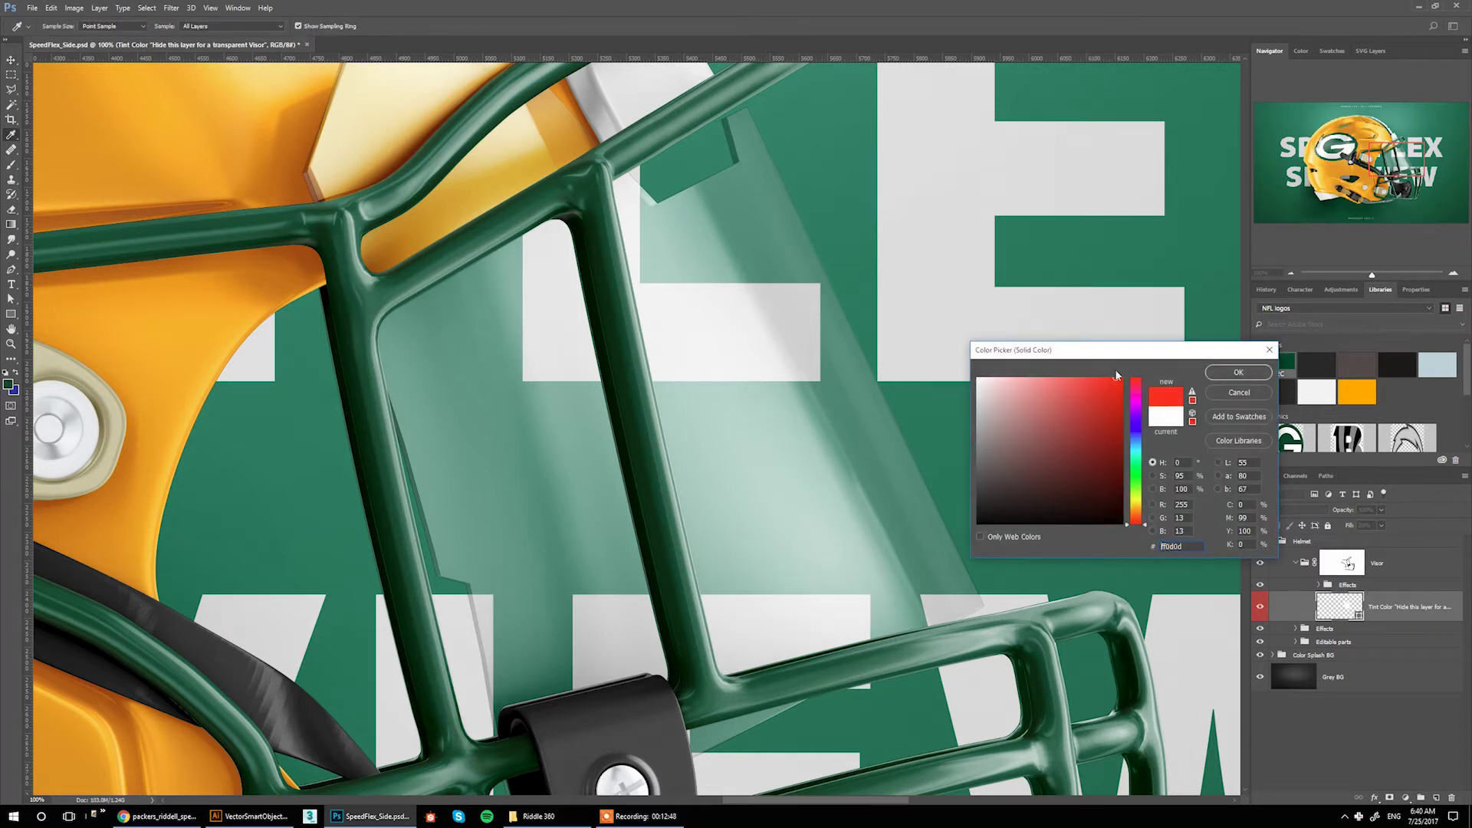
left_click(1234, 375)
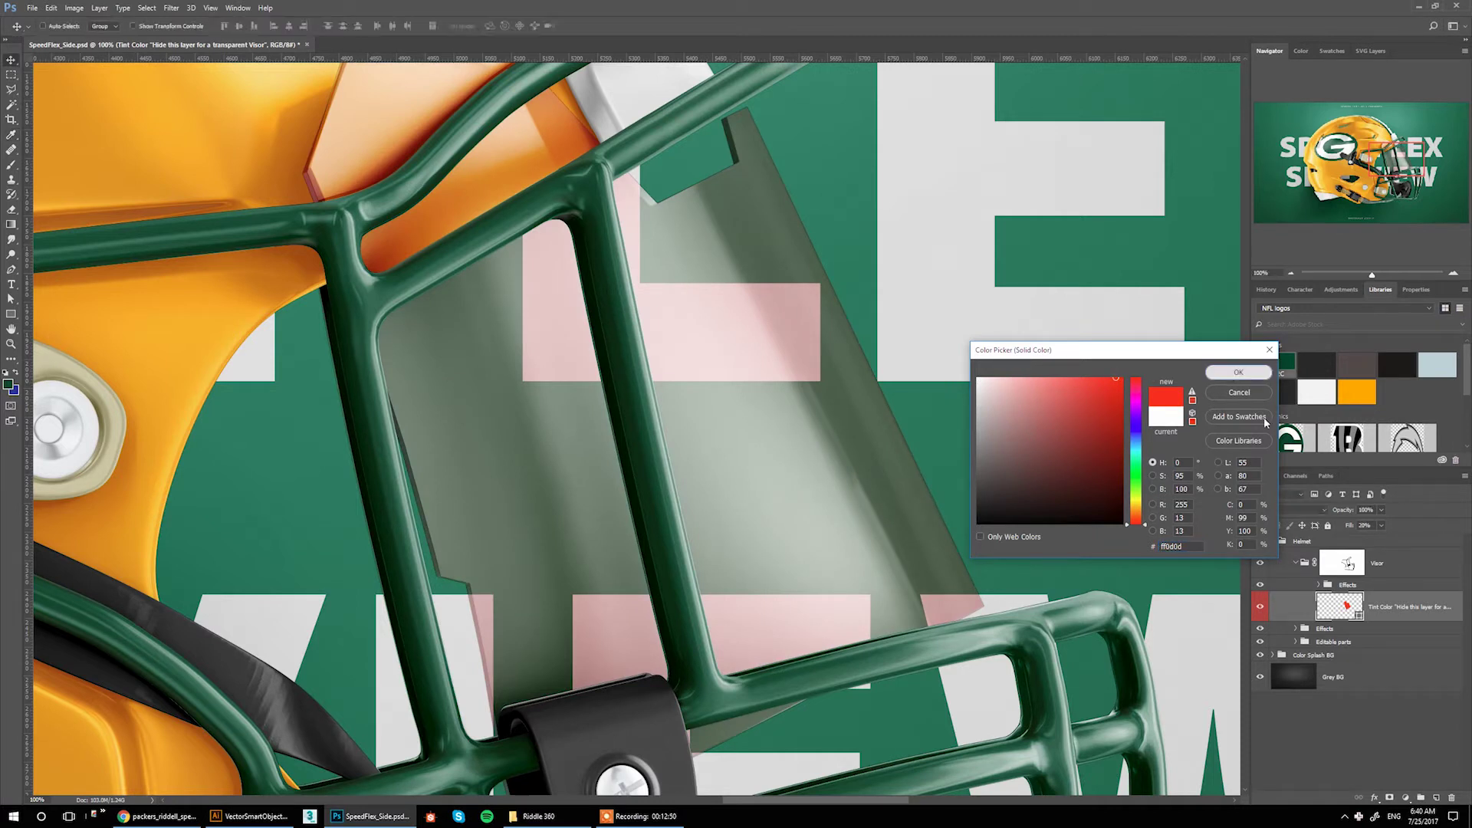
Raise the visor Tint Color layer's fill to 100% and recolor it with the library green #04472C
left_click(1381, 527)
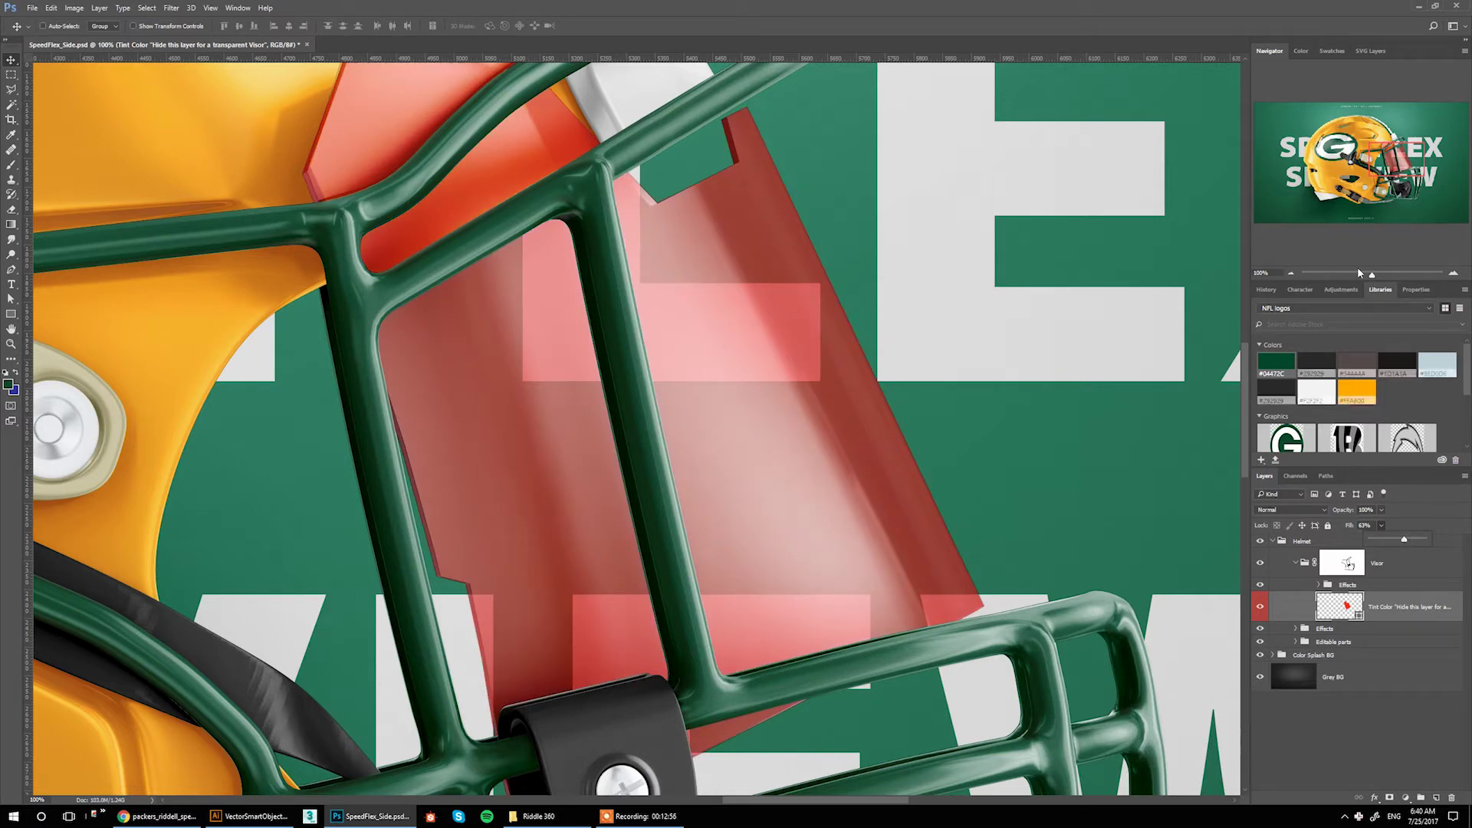
left_click(1351, 274)
left_click_drag(1350, 274, 1365, 275)
left_click_drag(1351, 163, 1377, 159)
left_click(1381, 525)
left_click_drag(1383, 539, 1432, 542)
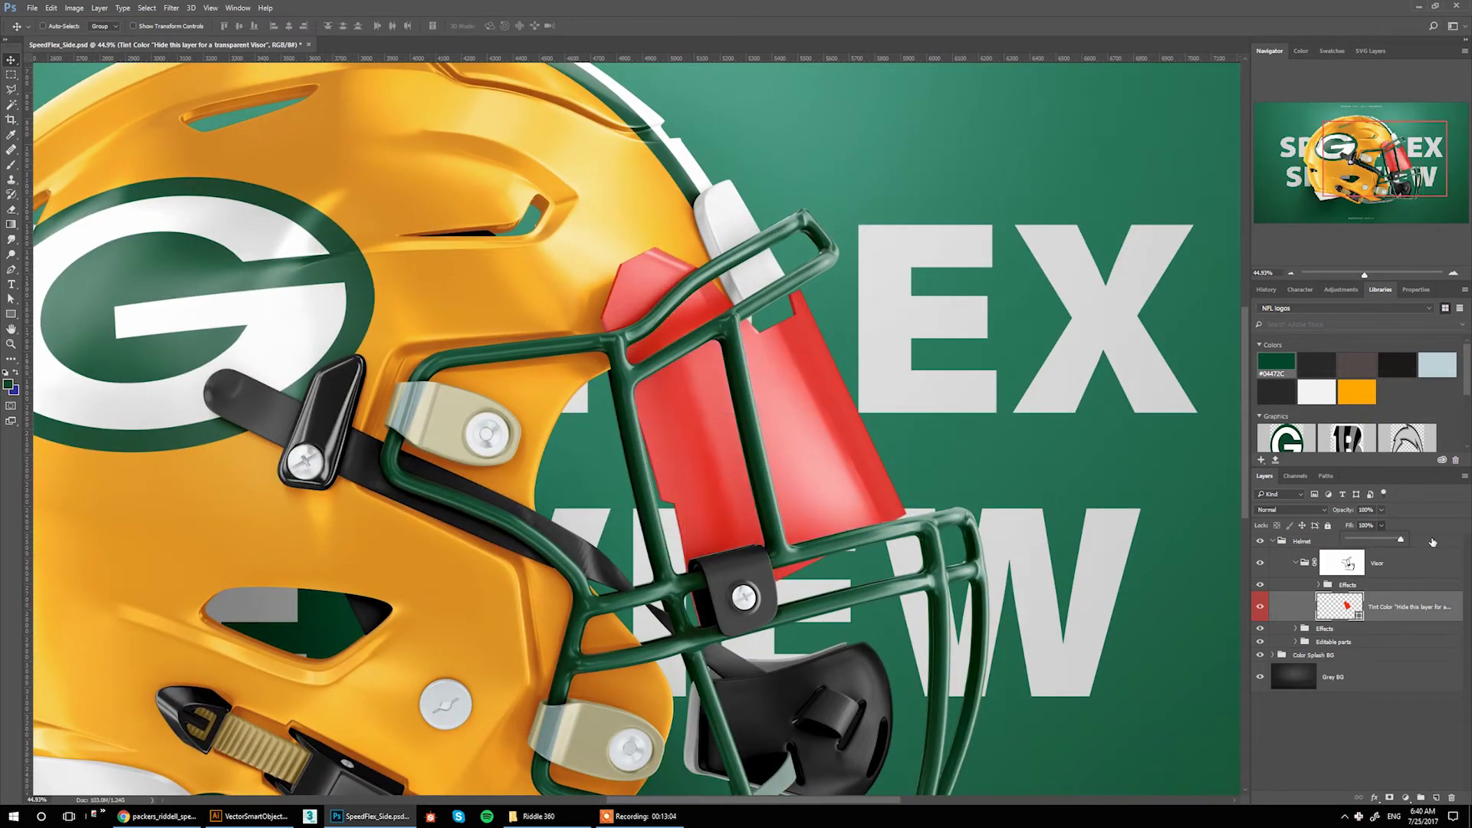
left_click(1353, 606)
left_click(1286, 381)
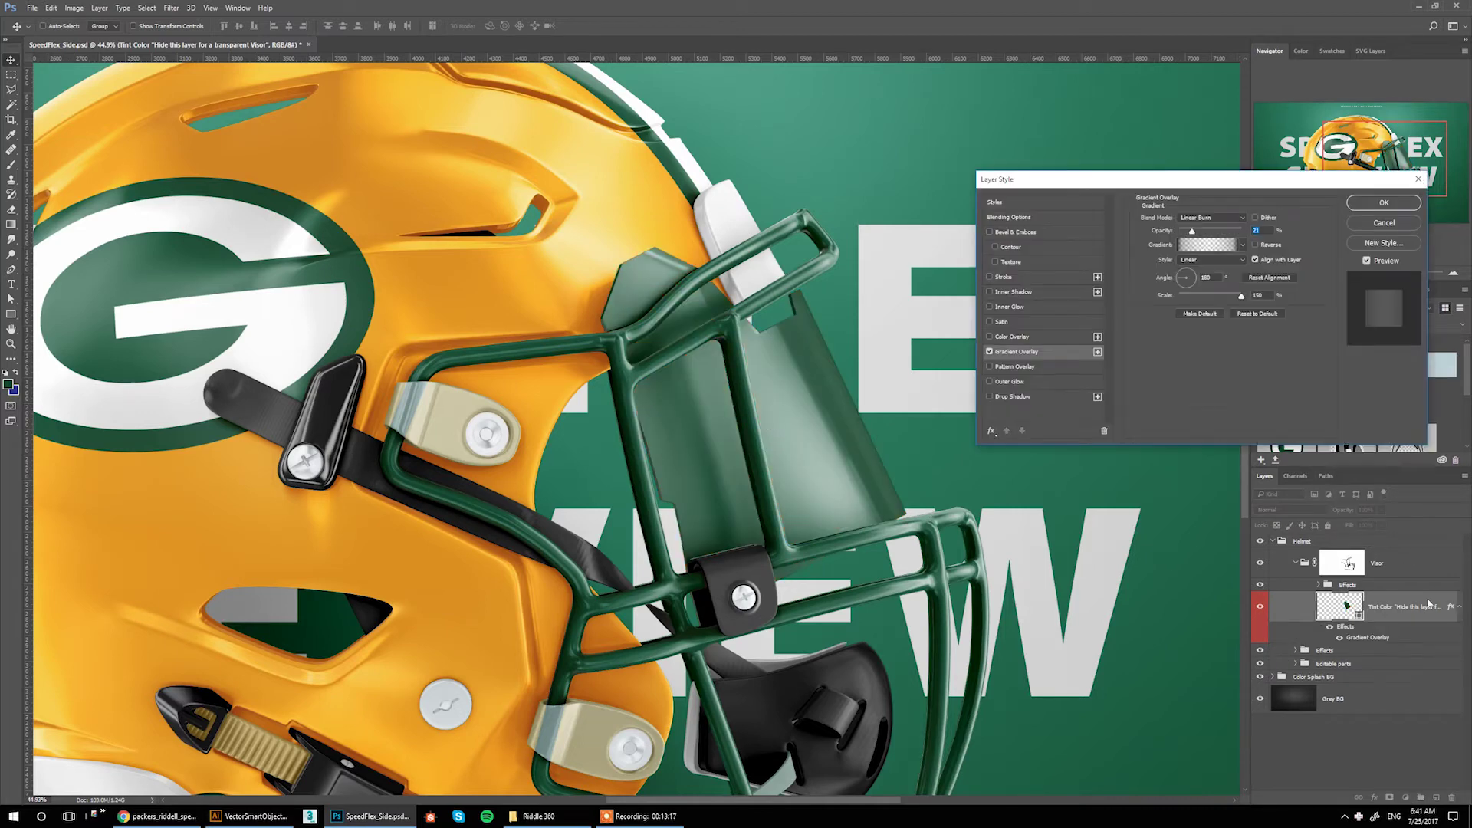
Try a Gradient Overlay with the Copper preset on the visor's Tint Color layer
key("Escape")
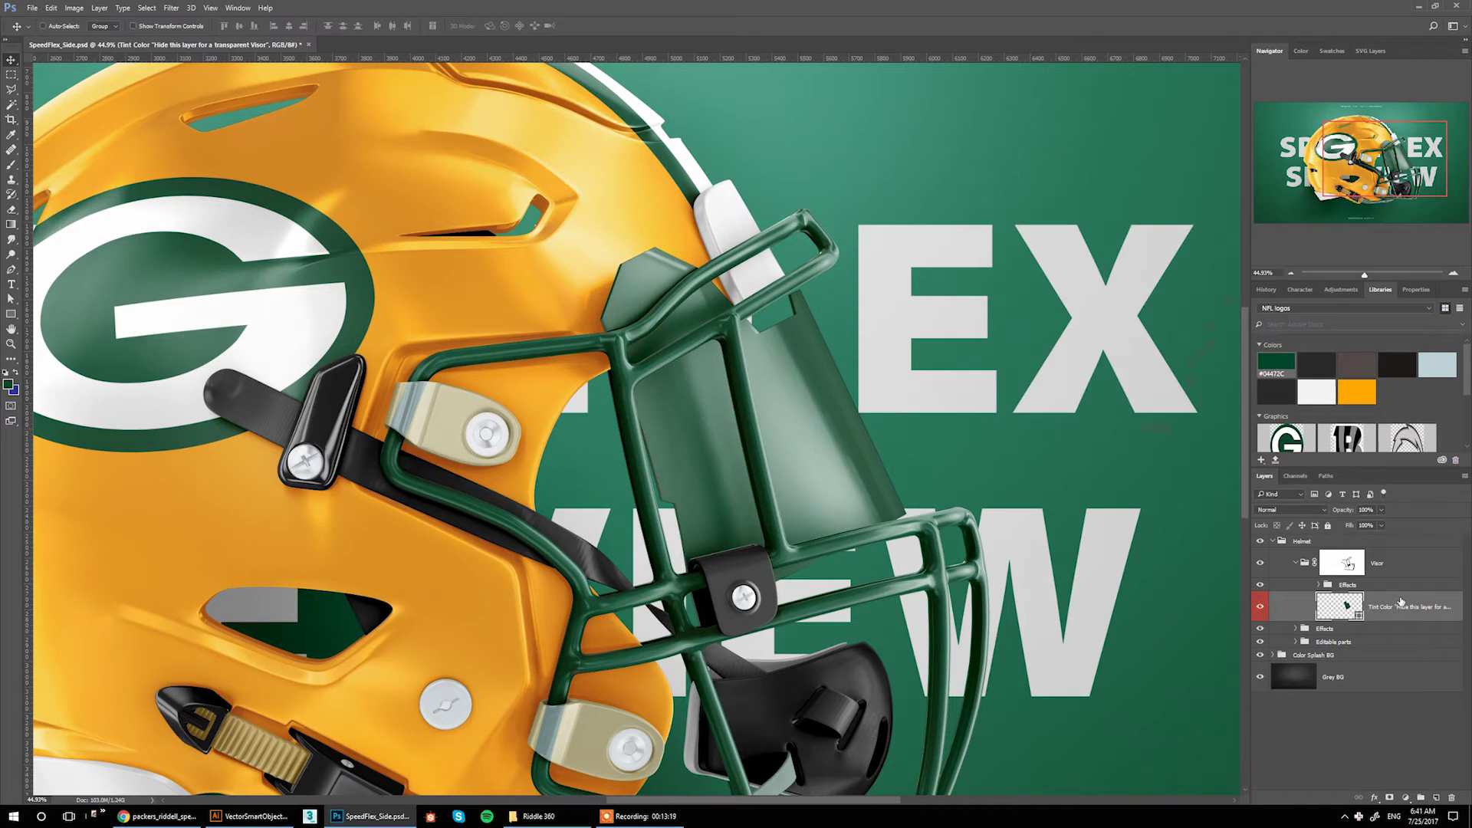
double_click(1401, 606)
left_click(1016, 351)
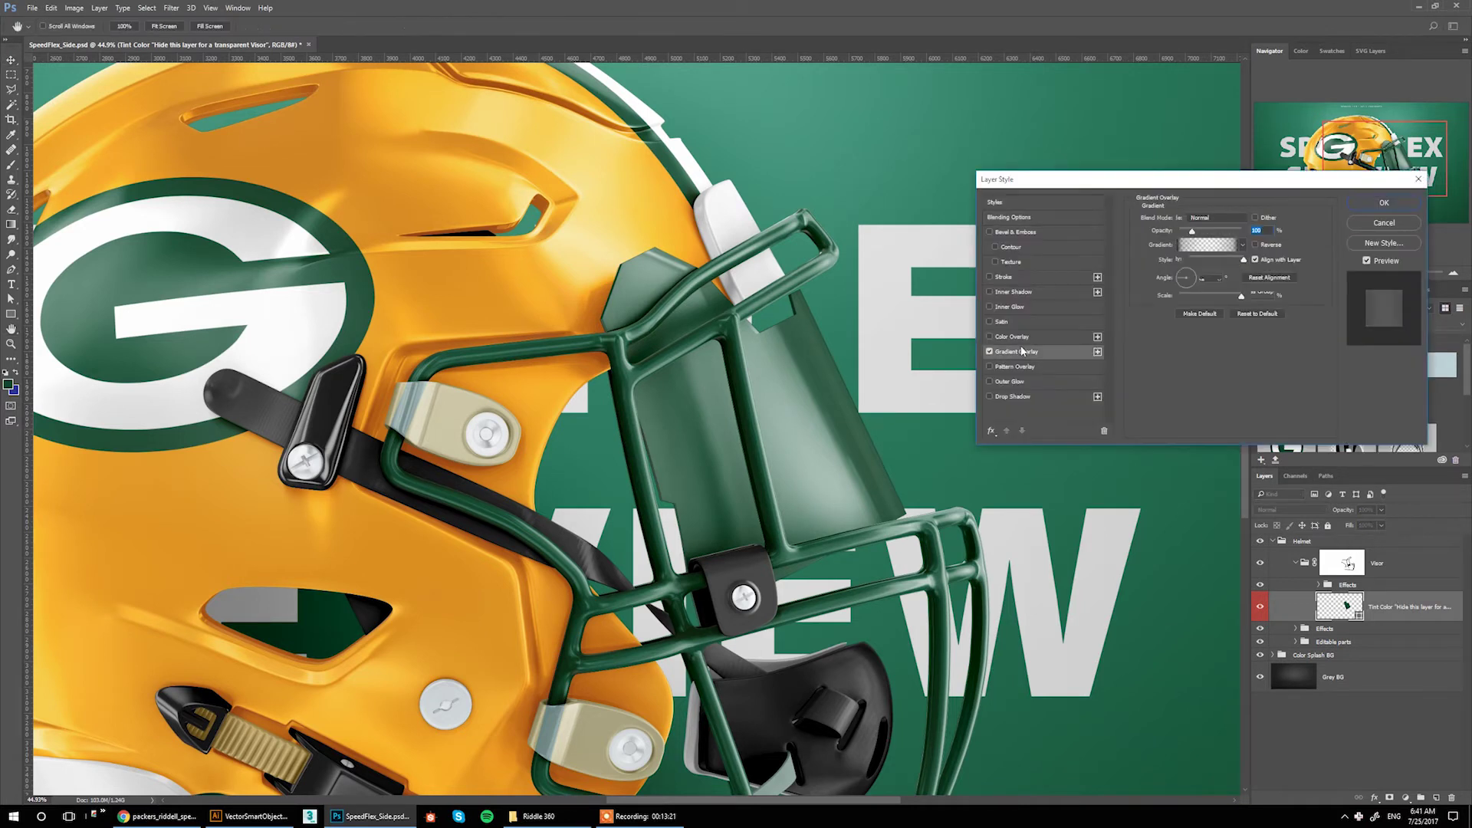
left_click(1207, 244)
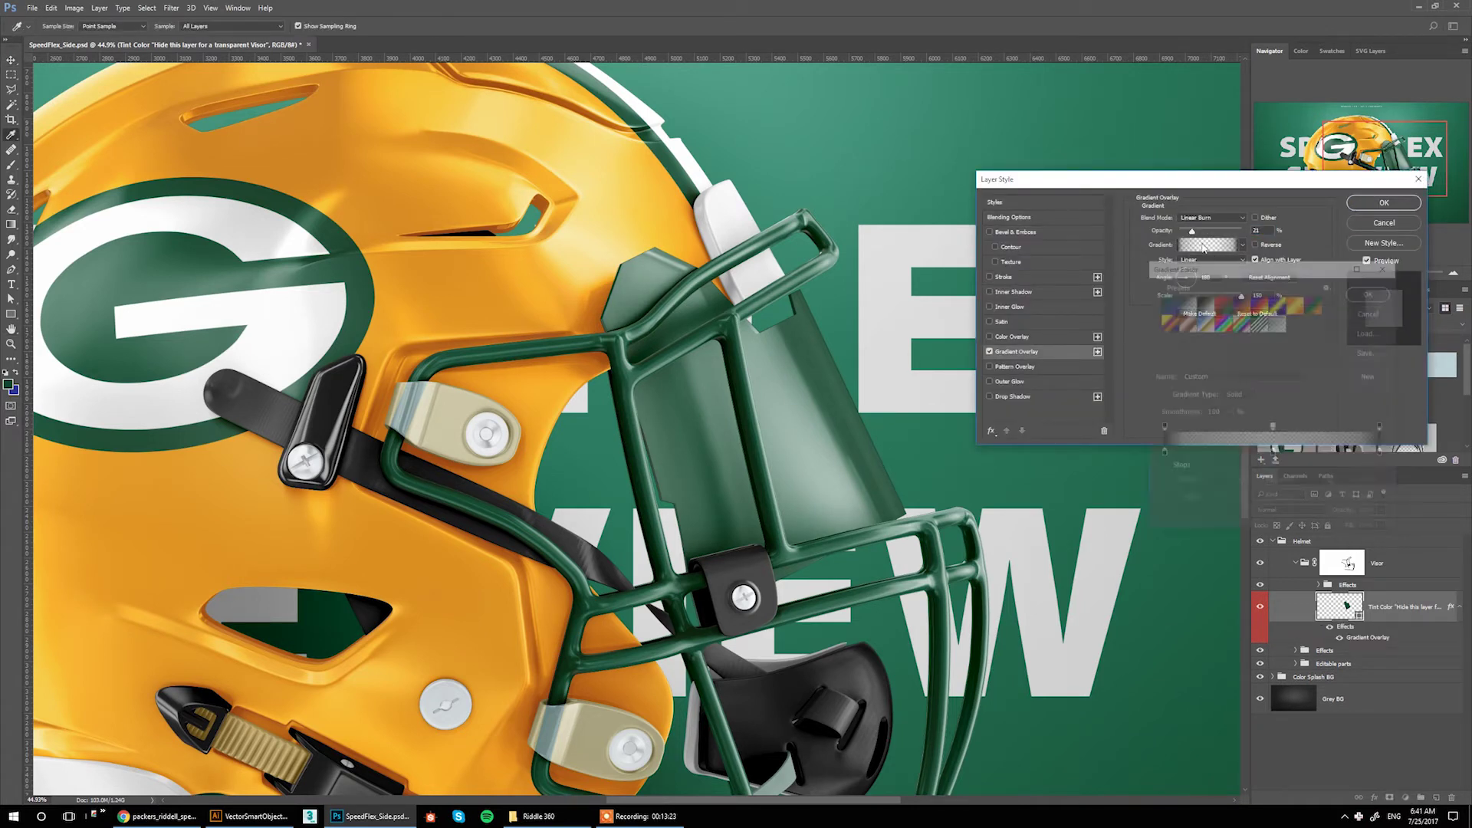
left_click(1185, 322)
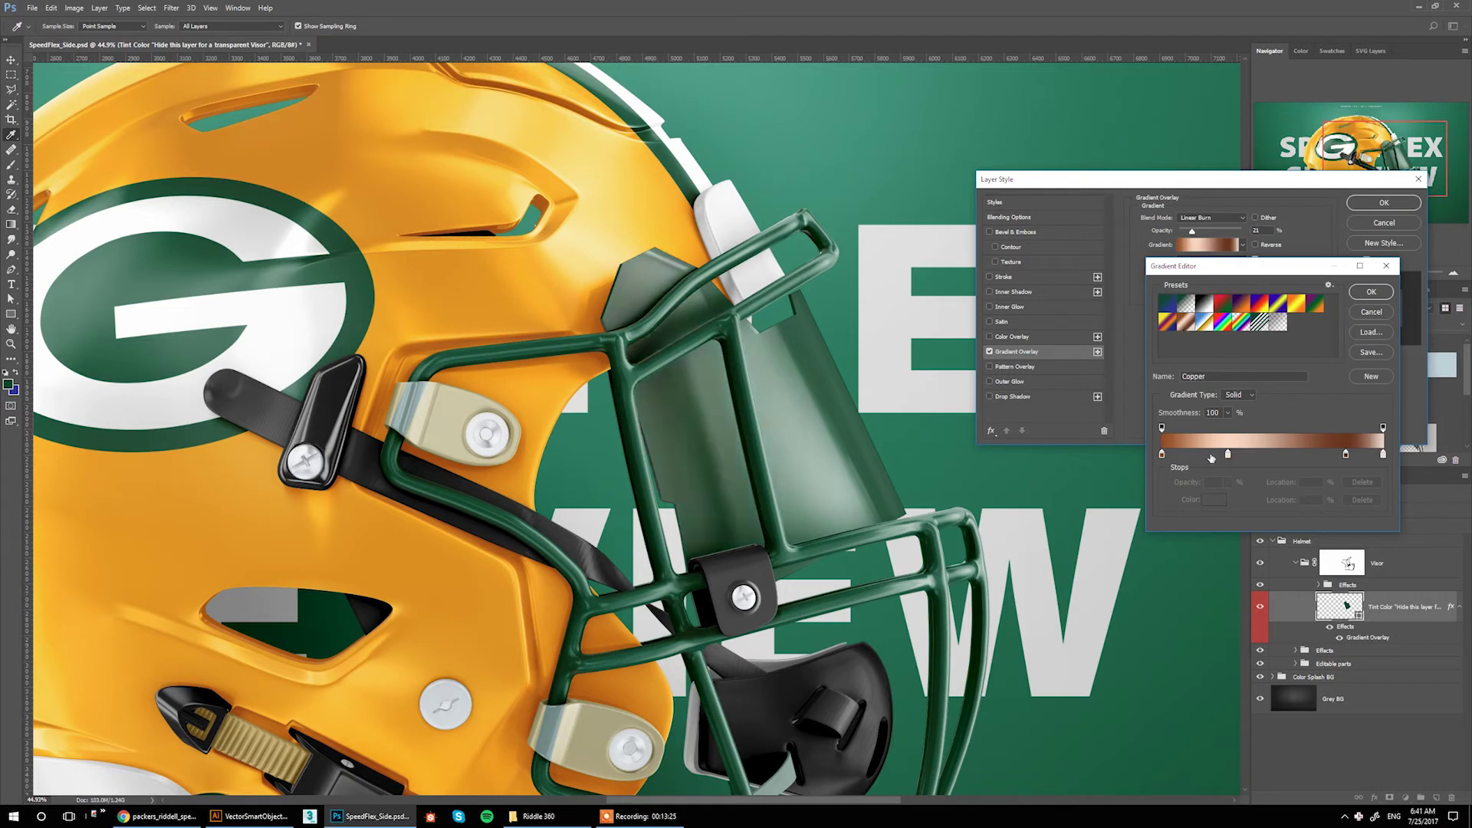
left_click(1370, 291)
Try the gradient overlay in Normal blend mode at 100% opacity with a smaller scale and tilted angle, and discard the layer style
left_click(1210, 217)
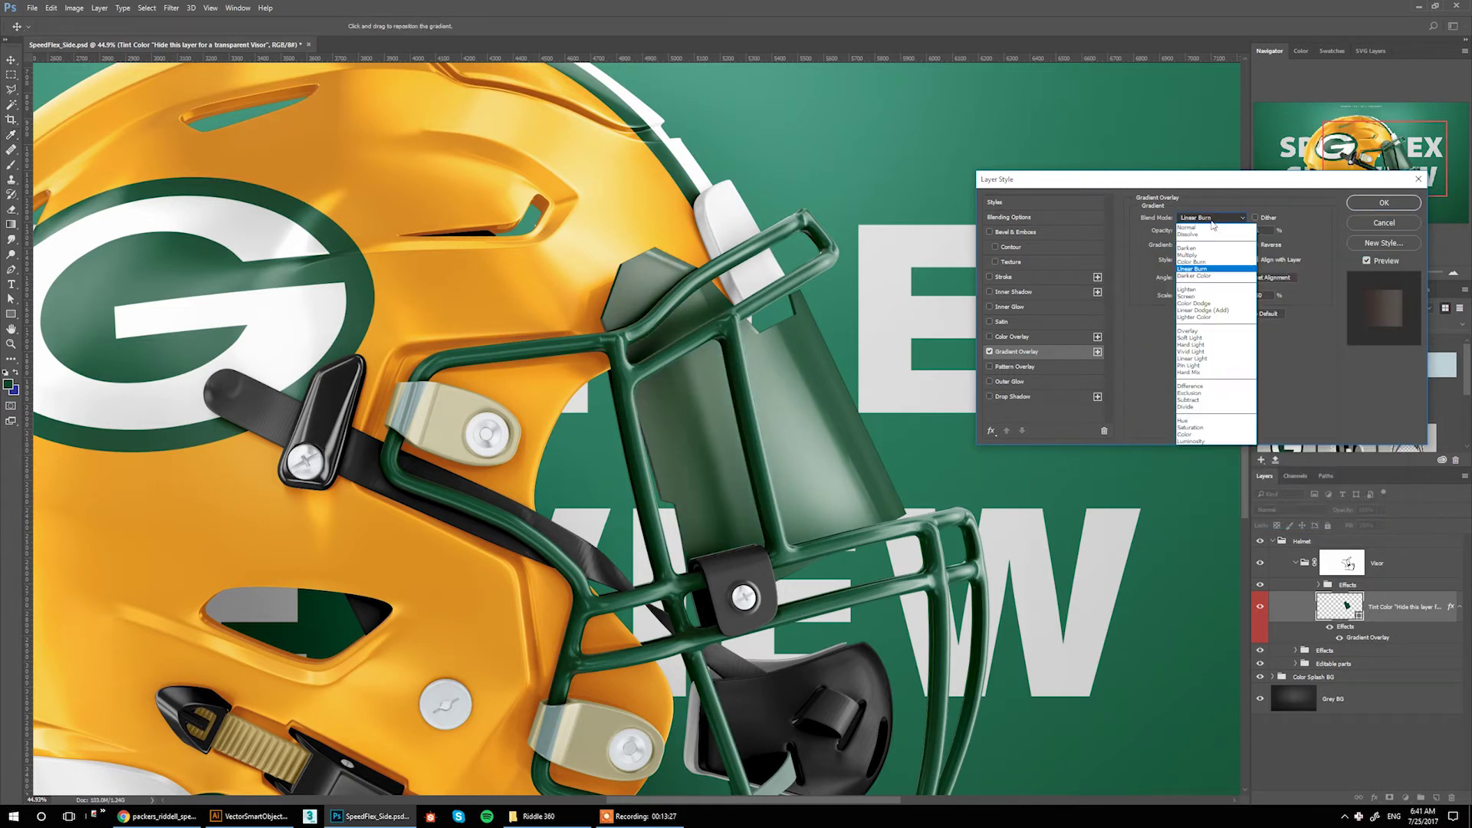
left_click(1208, 228)
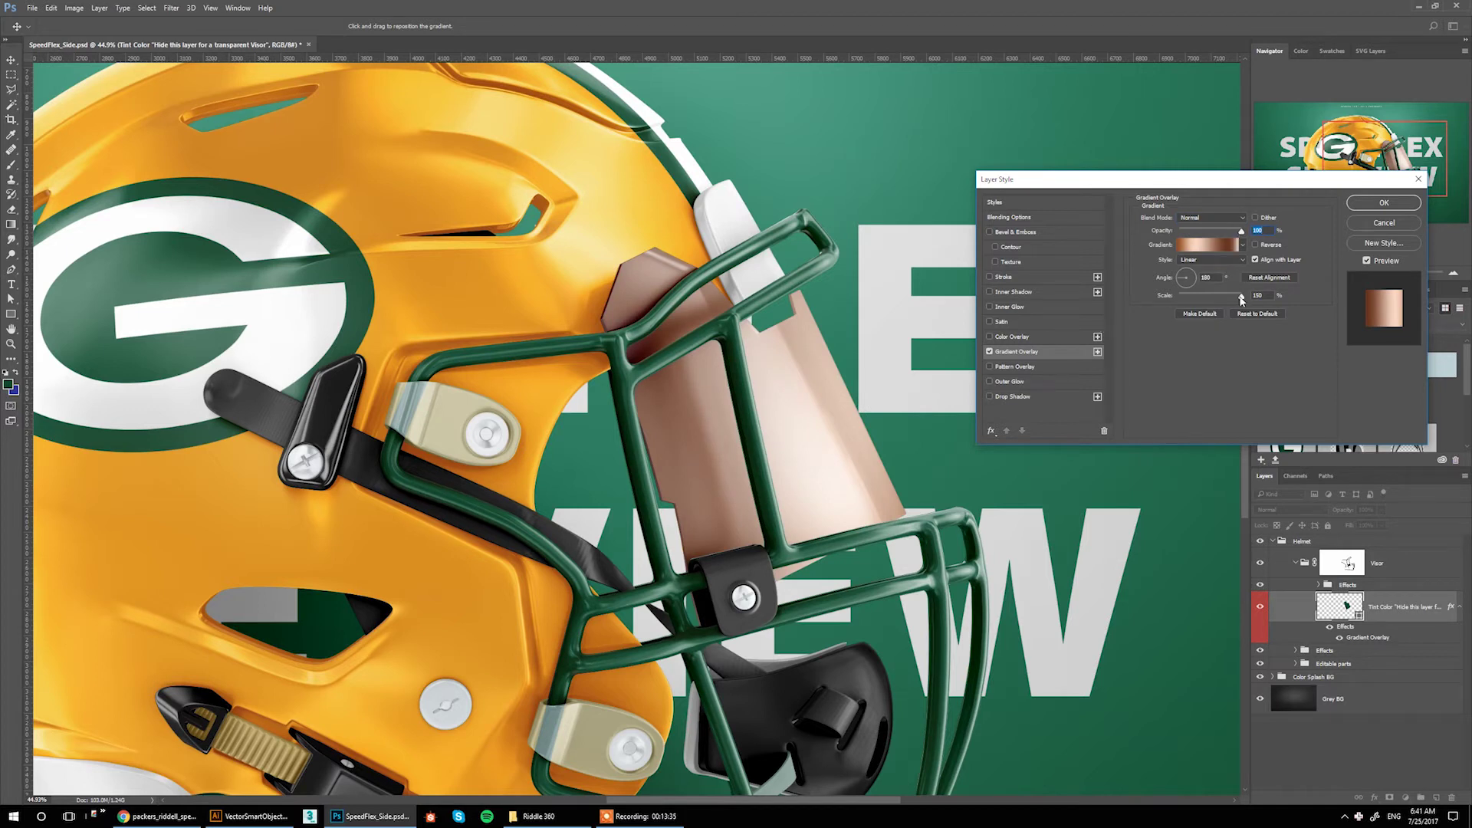
left_click_drag(1241, 296, 1178, 286)
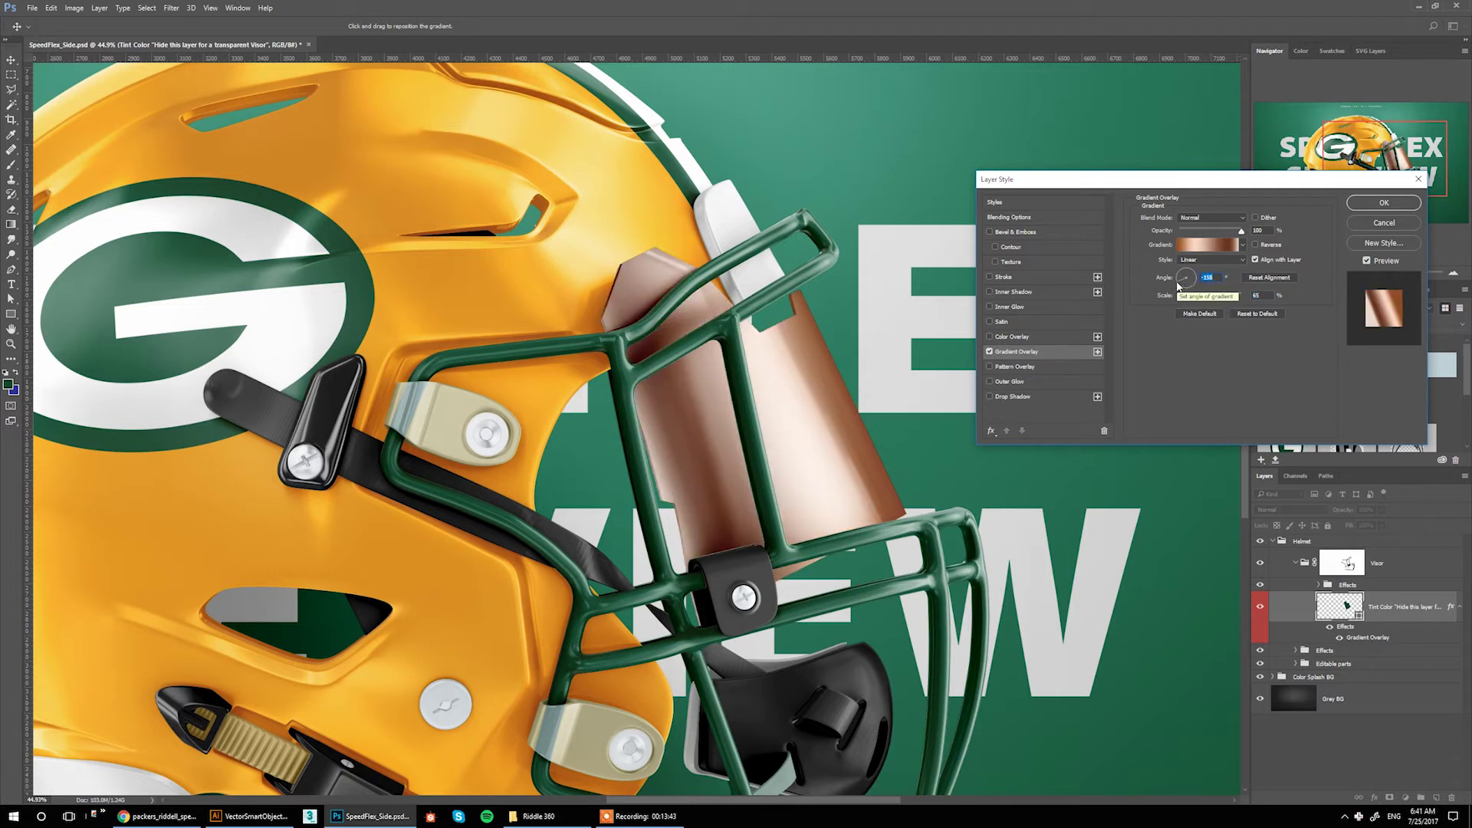
left_click(1383, 222)
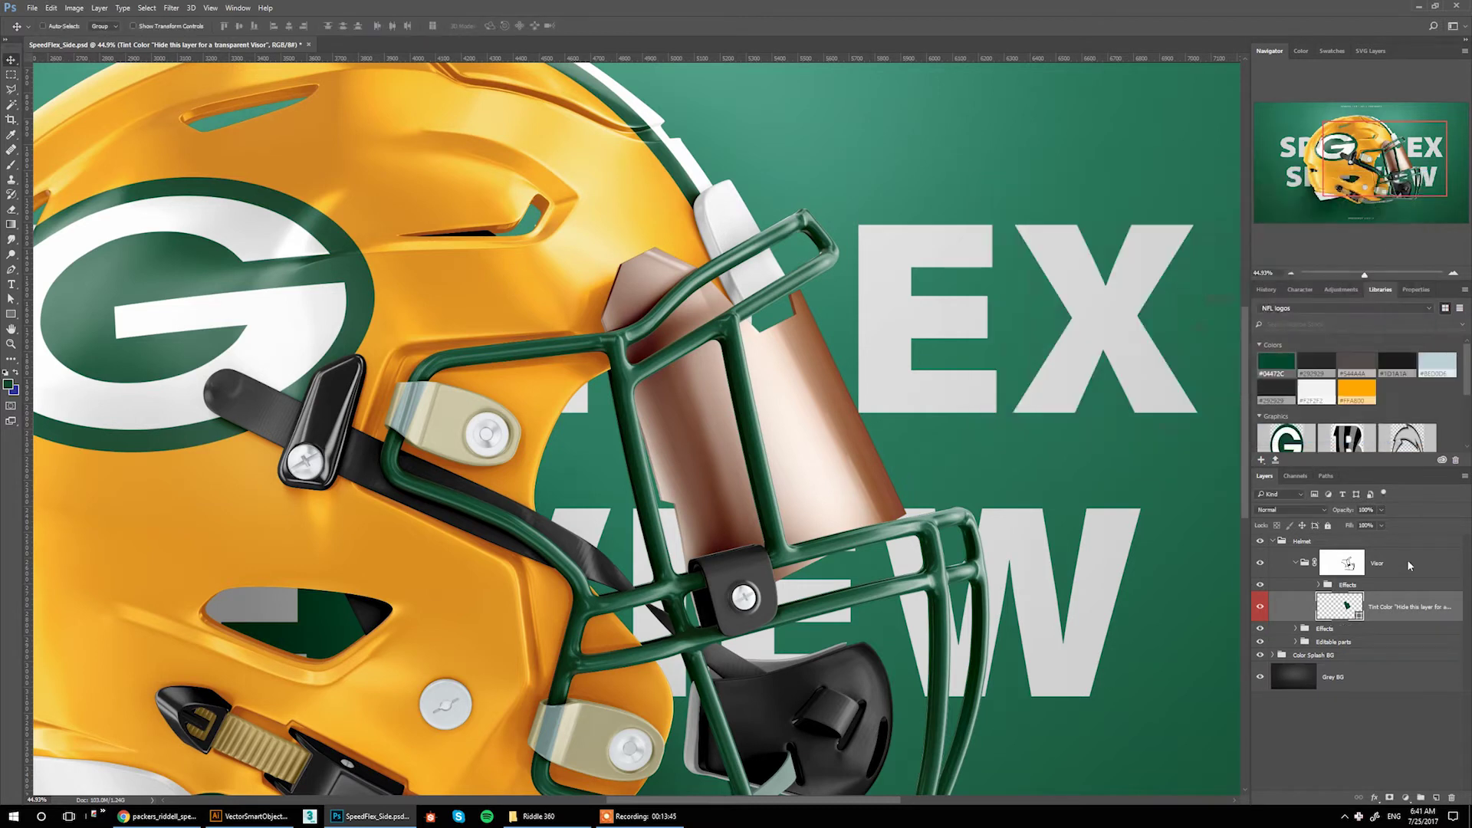
Make the visor's Tint Color layer light gray #E1E3E2 at 20% fill and collapse the Visor group
double_click(1348, 605)
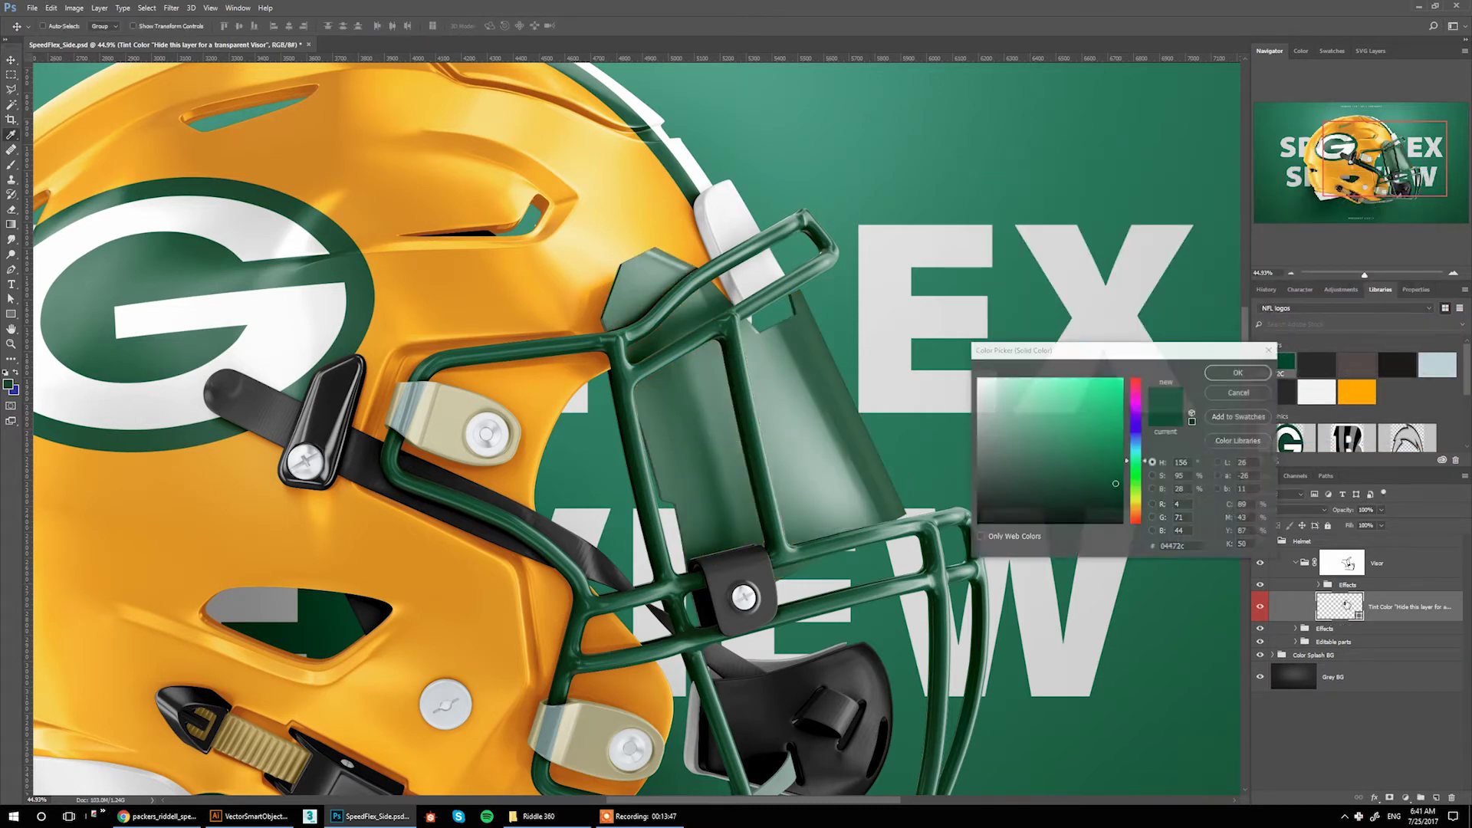
left_click(978, 378)
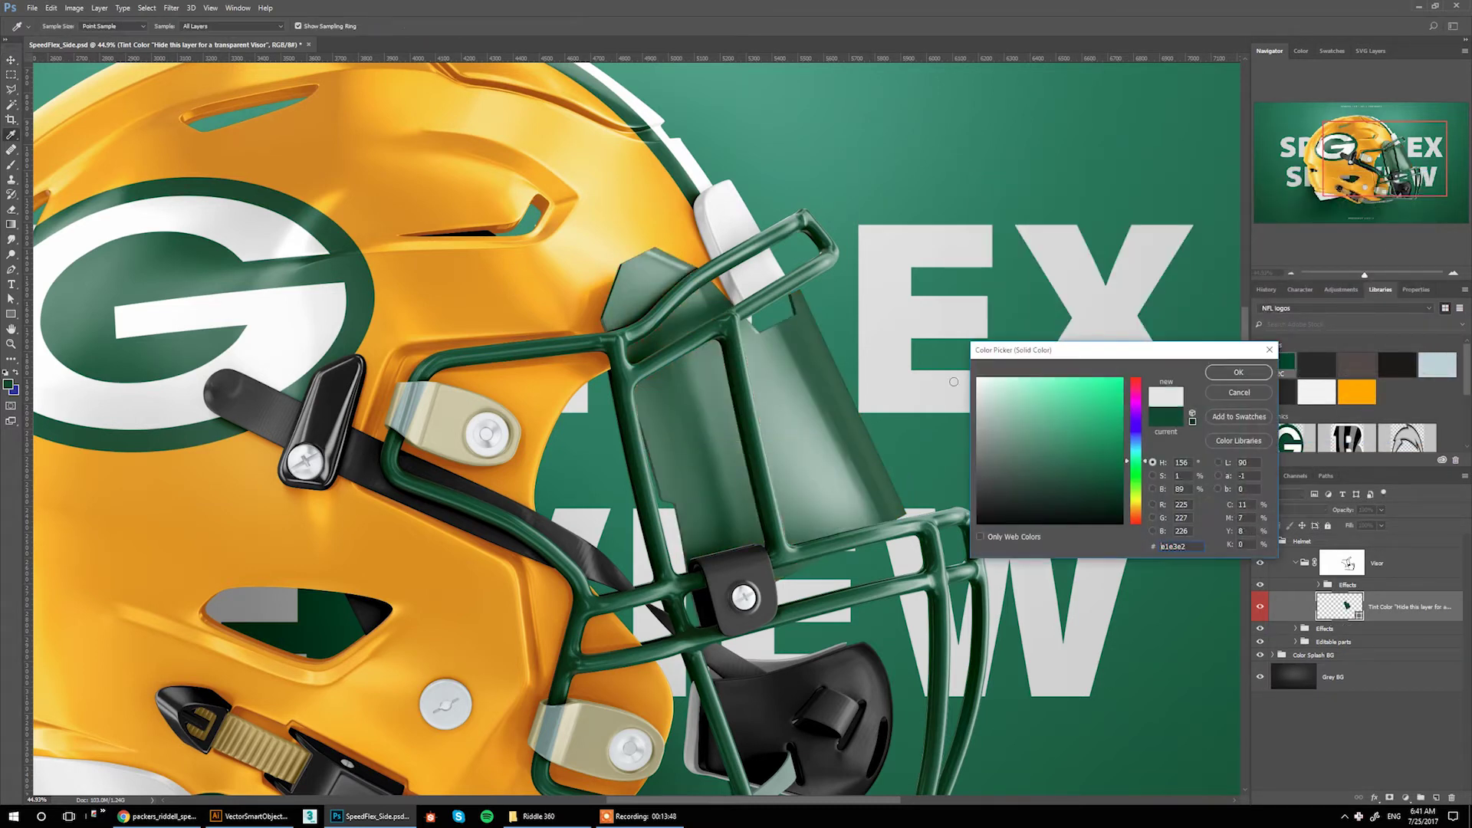
left_click(1214, 373)
type("20")
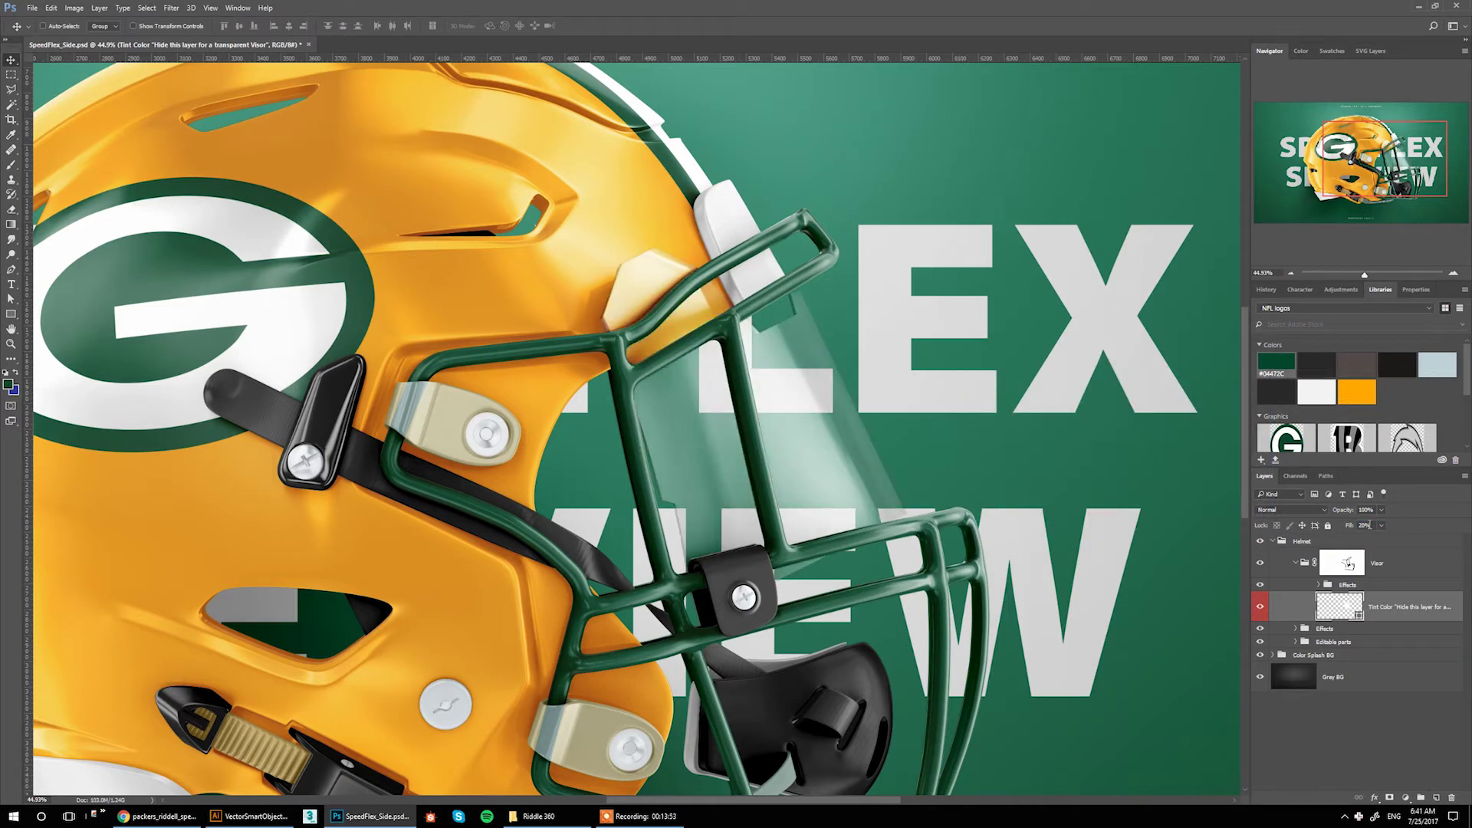
left_click(1294, 562)
left_click_drag(1364, 274, 1360, 276)
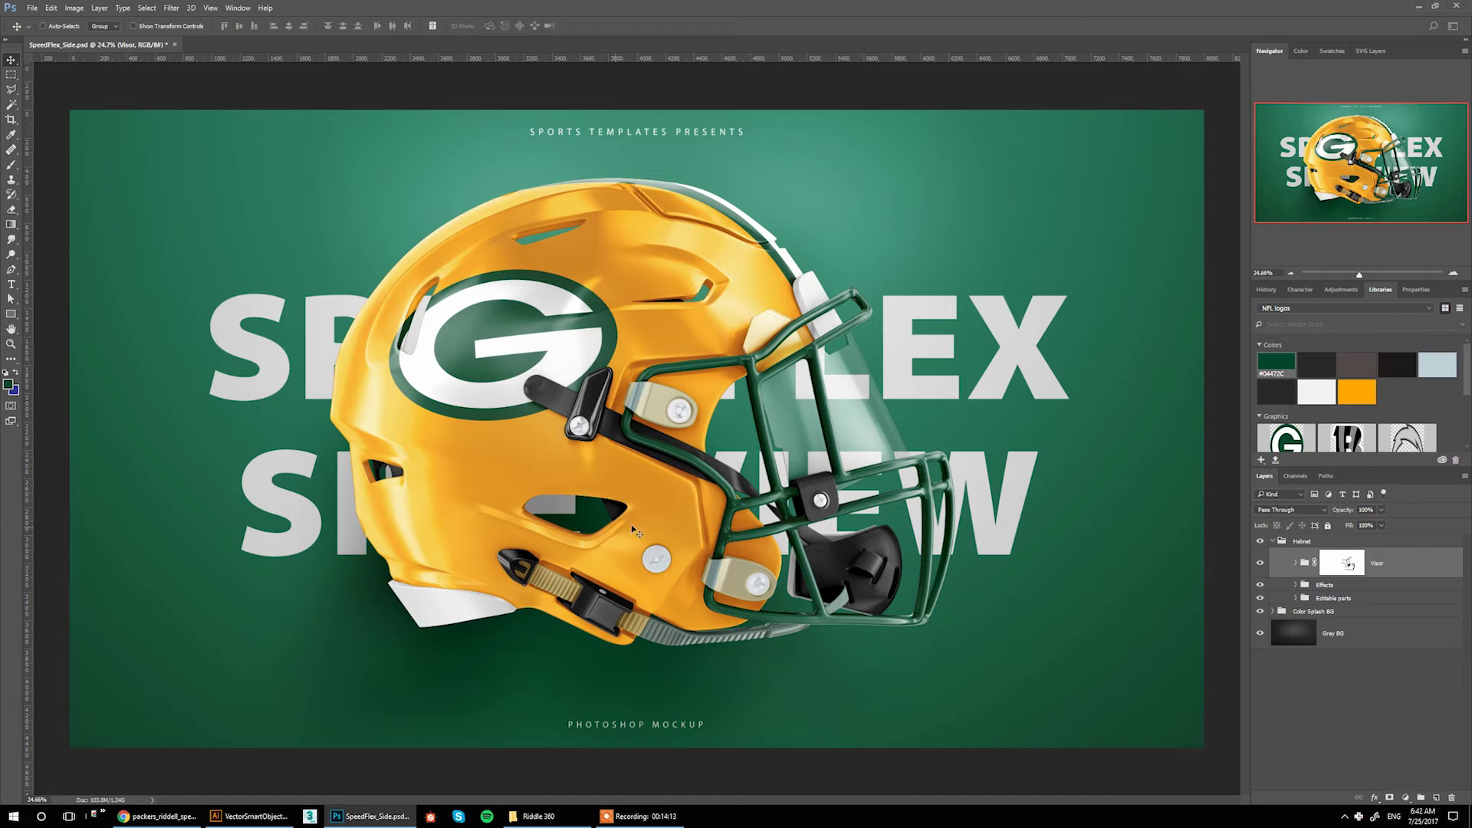
Expand the Helmet group's Editable parts and recolor the Chin Strap 2 layer light gray #DFDFDF
left_click(1294, 599)
scroll(1318, 628, "down", 1)
left_click(1338, 646)
double_click(1338, 644)
left_click(956, 396)
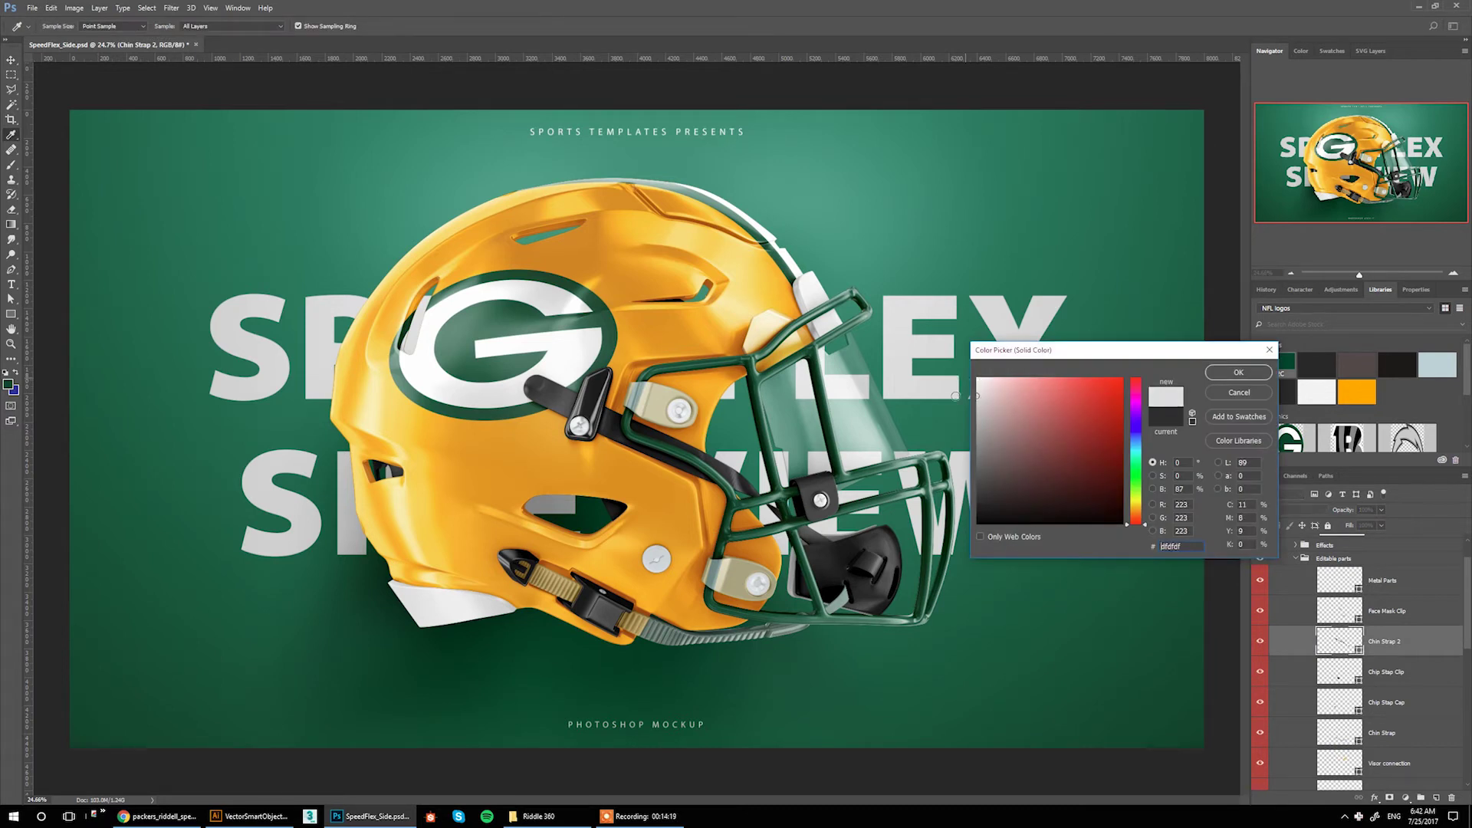
left_click(1238, 371)
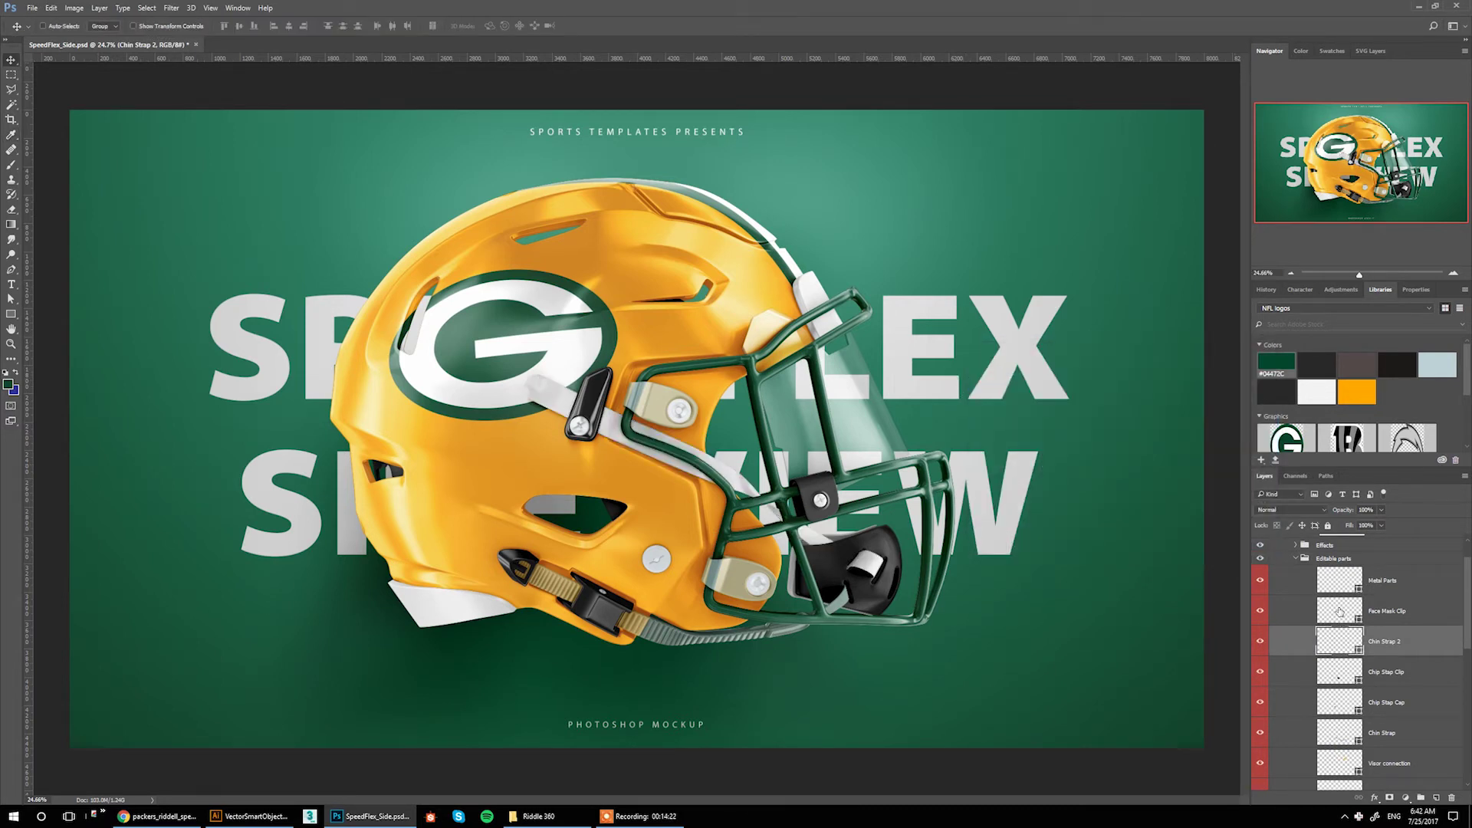
Recolor the Chin Strap layer near-white #EFEFEF and collapse the Helmet group
scroll(1338, 611, "down", 2)
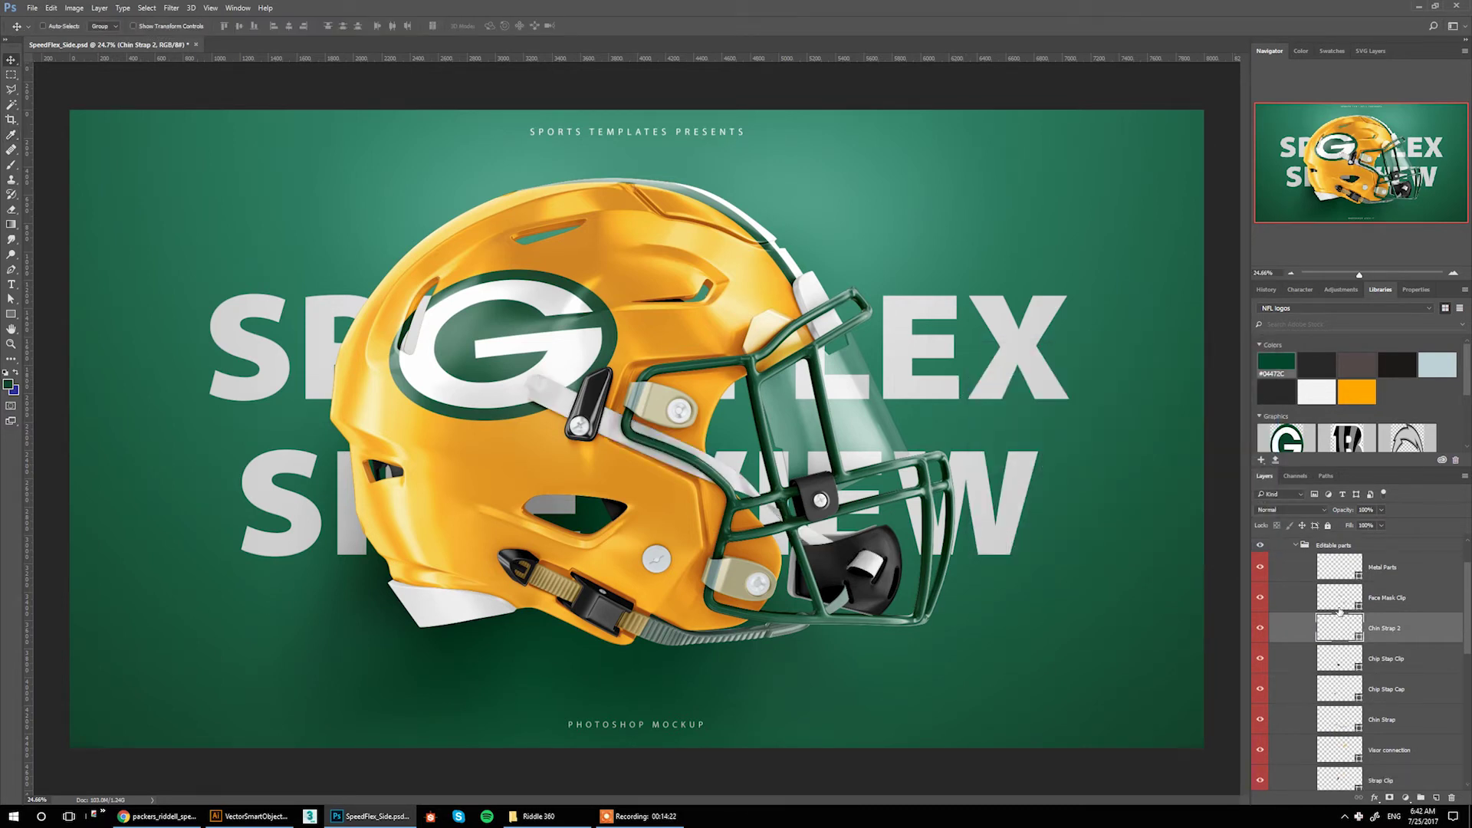
double_click(1340, 706)
left_click_drag(994, 389, 971, 391)
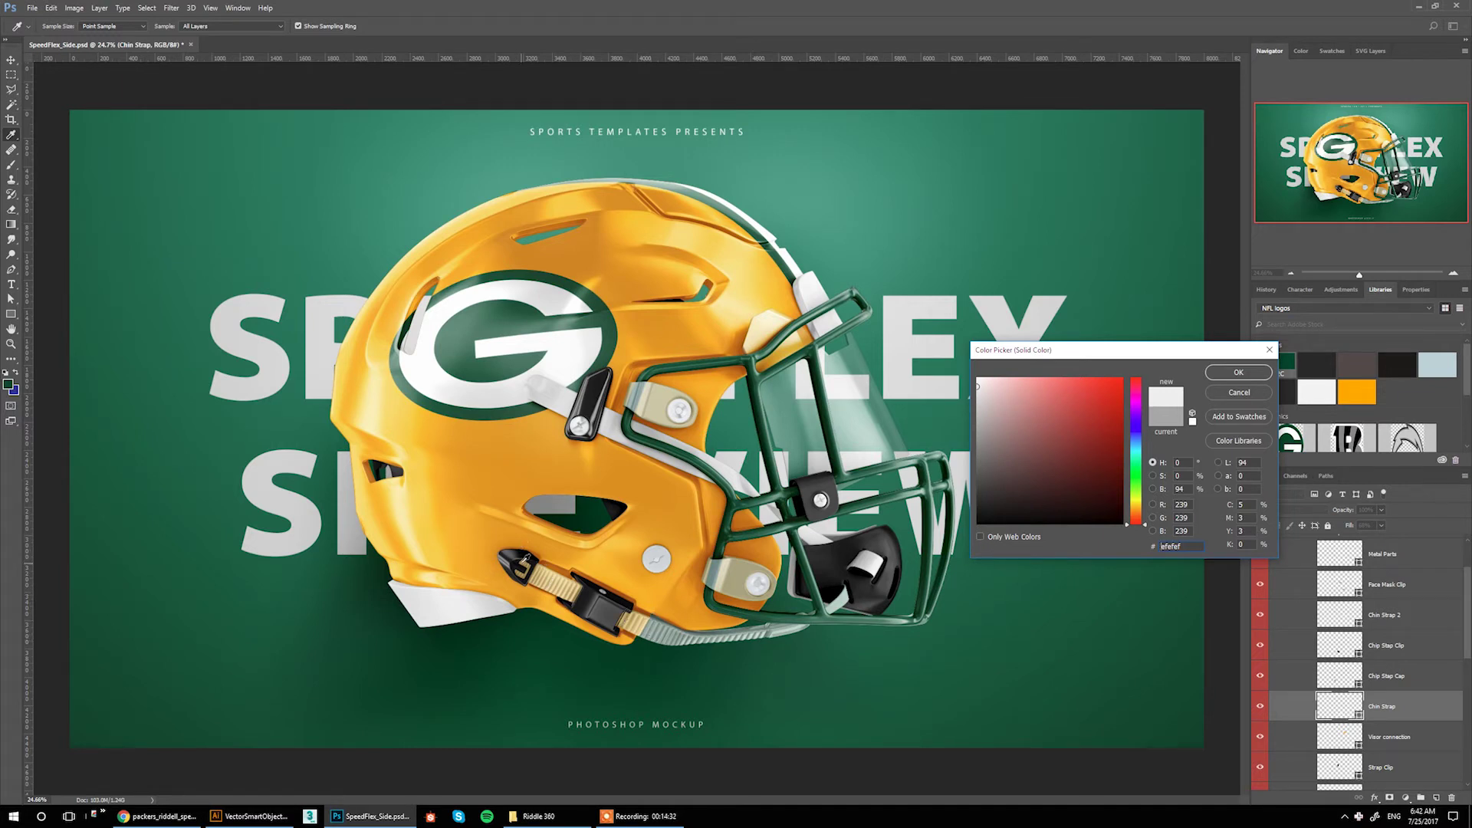
left_click(1238, 371)
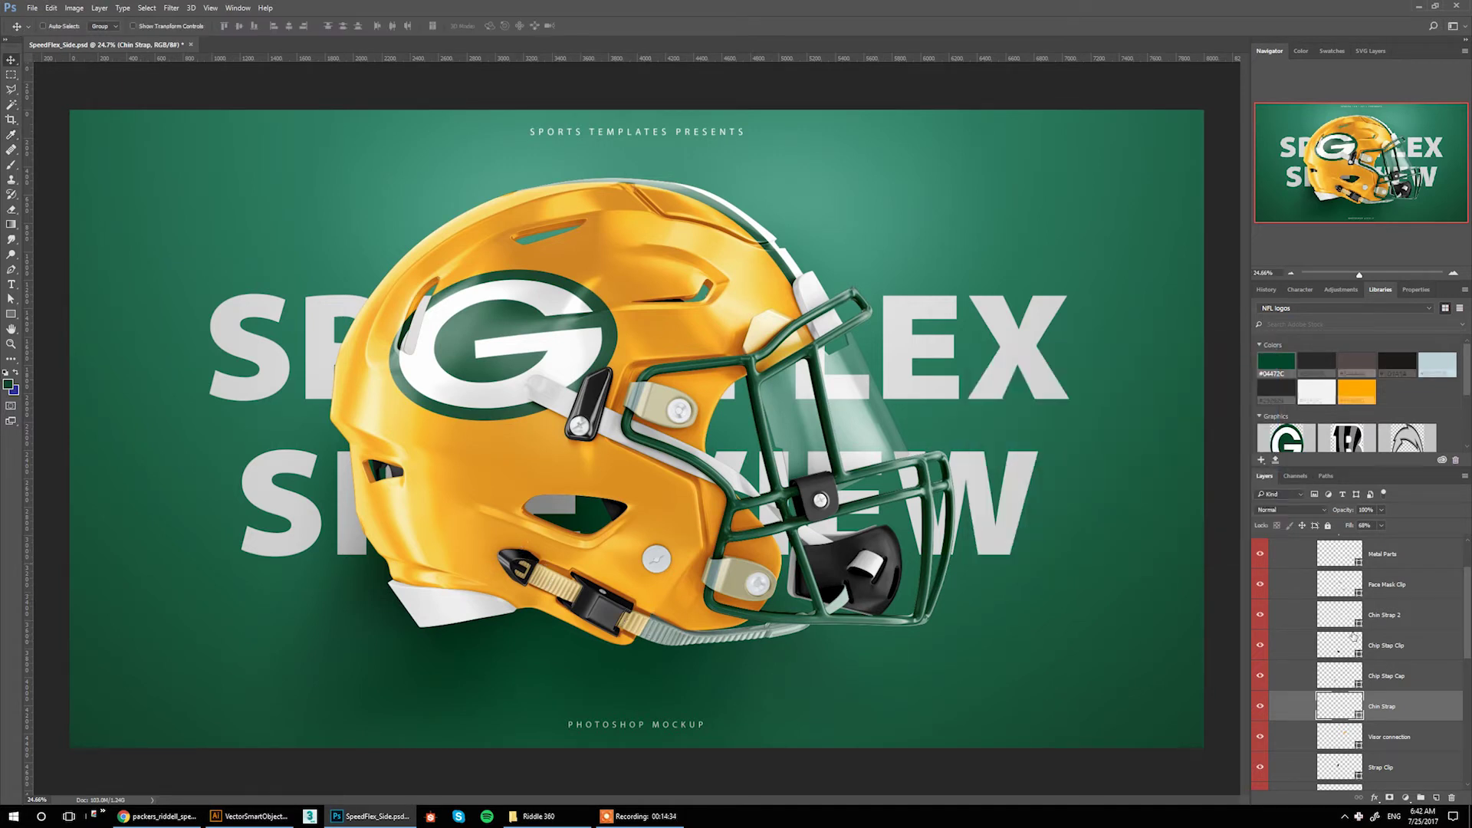
scroll(1334, 663, "down", 3)
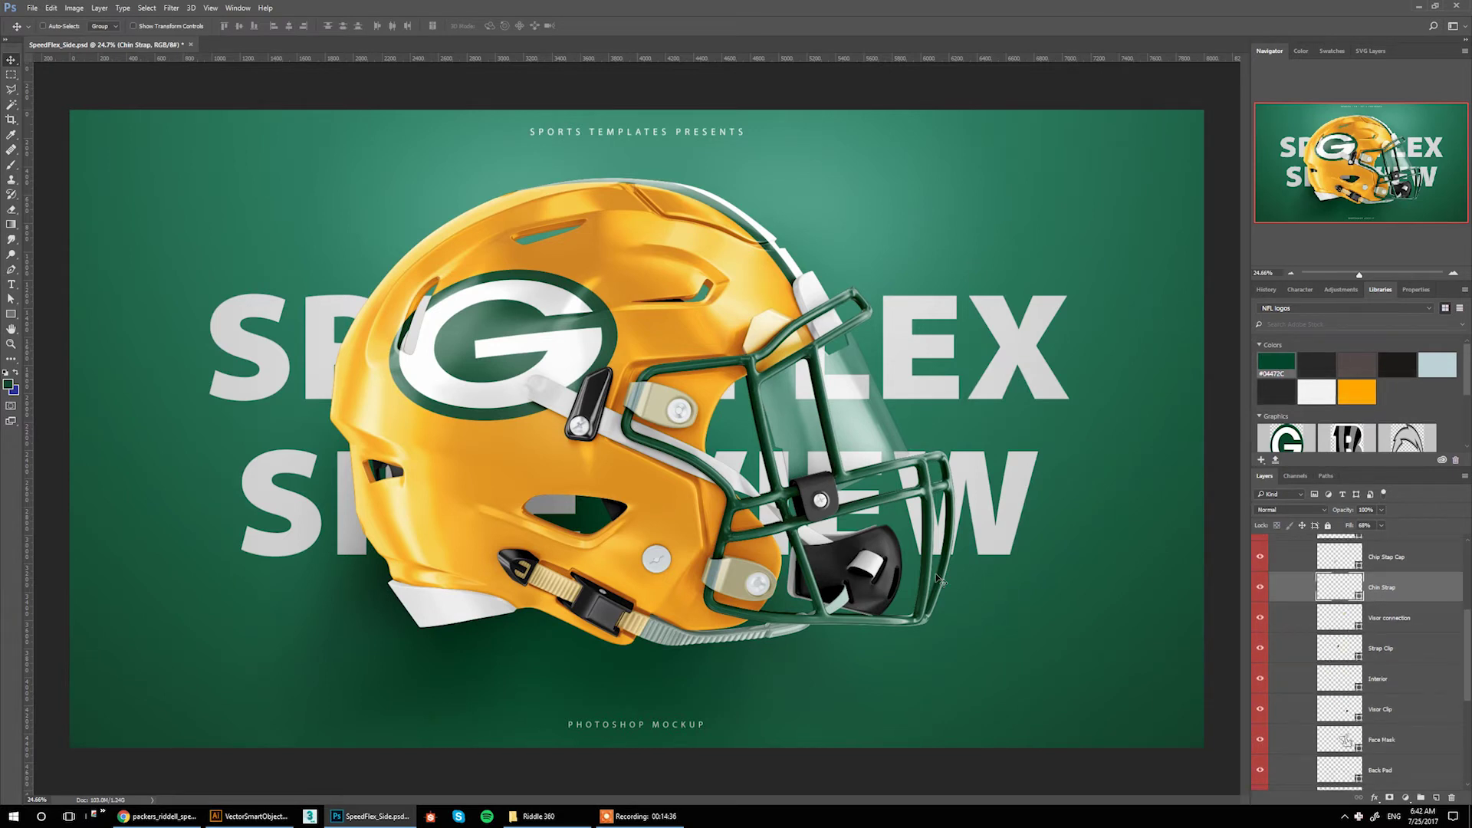
left_click(1296, 599)
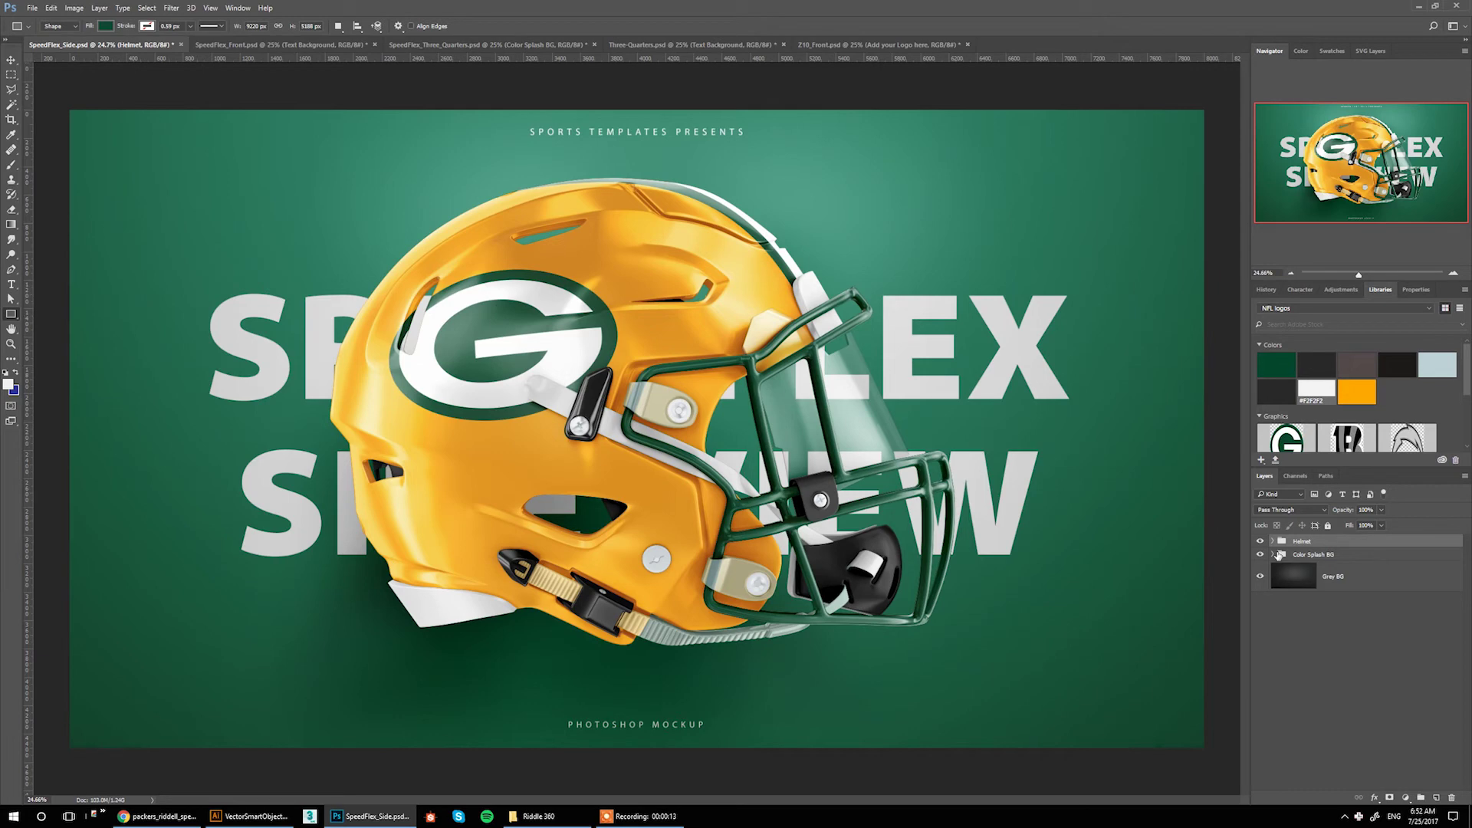
Replace the Text Background layer's text in the Color Splash BG group with GREEN BAY PACKERS and collapse the group
left_click(1273, 554)
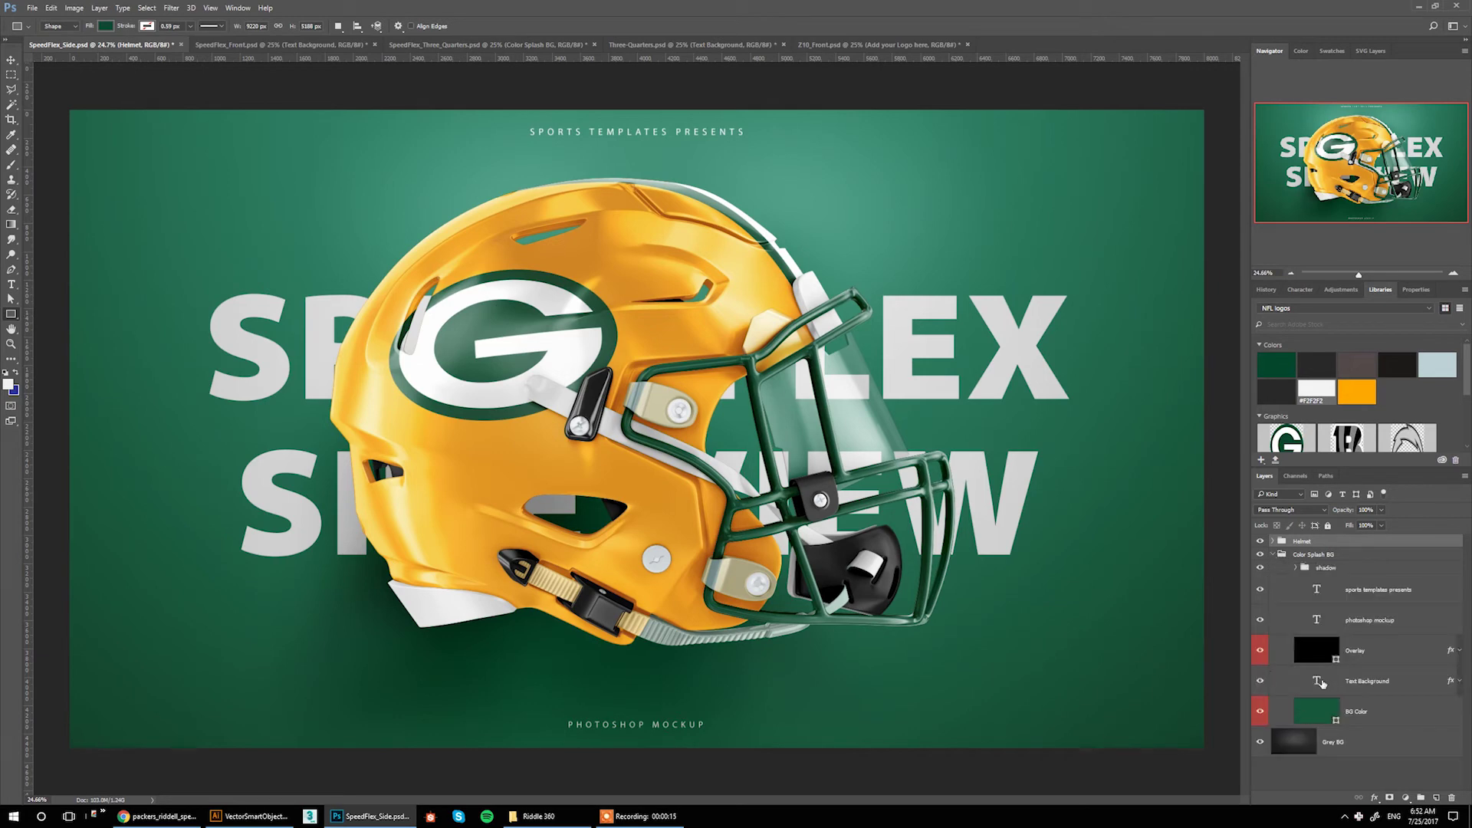
double_click(1322, 682)
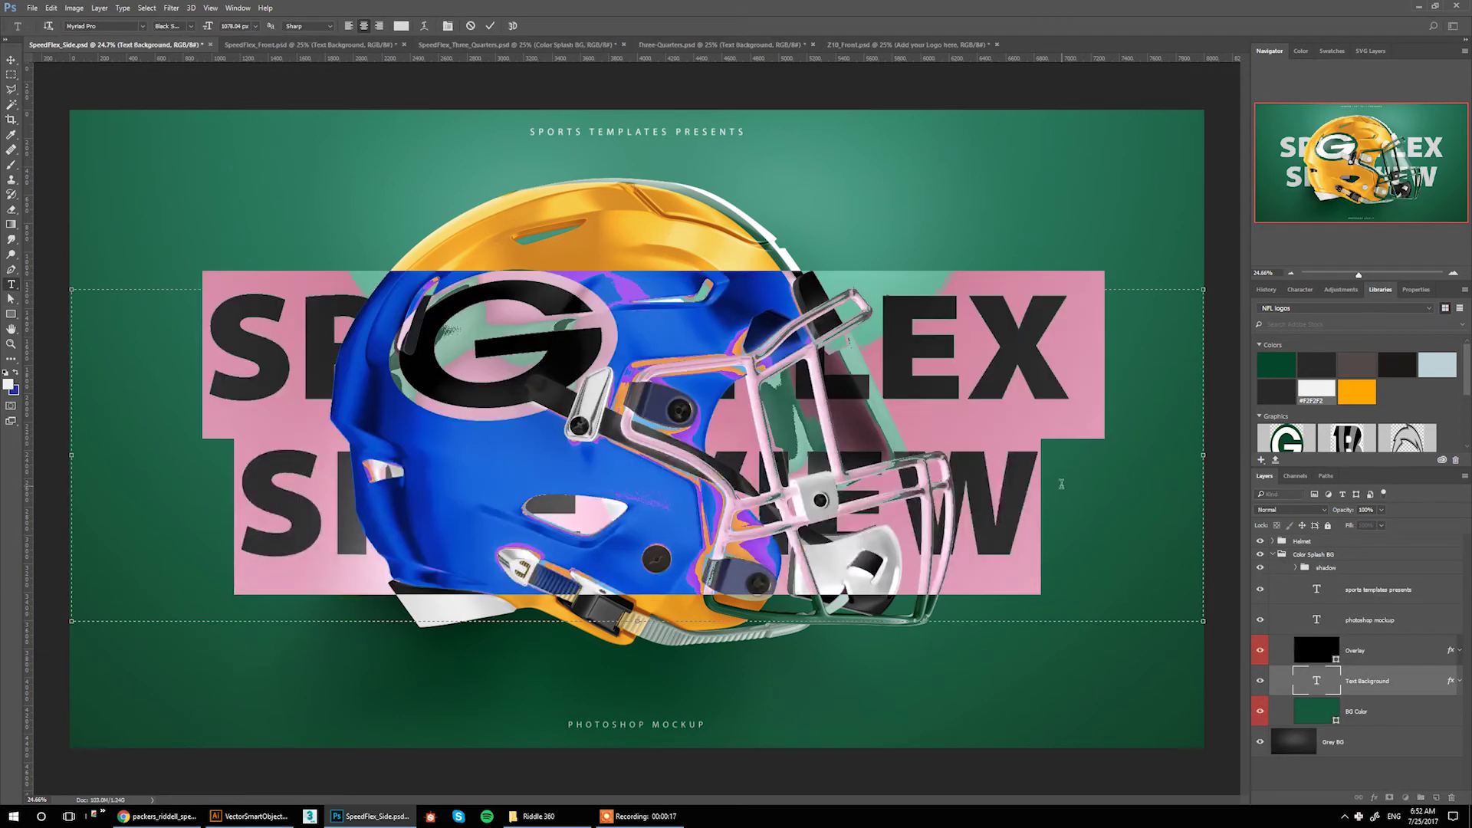
type("GREEN BAY PACKERS")
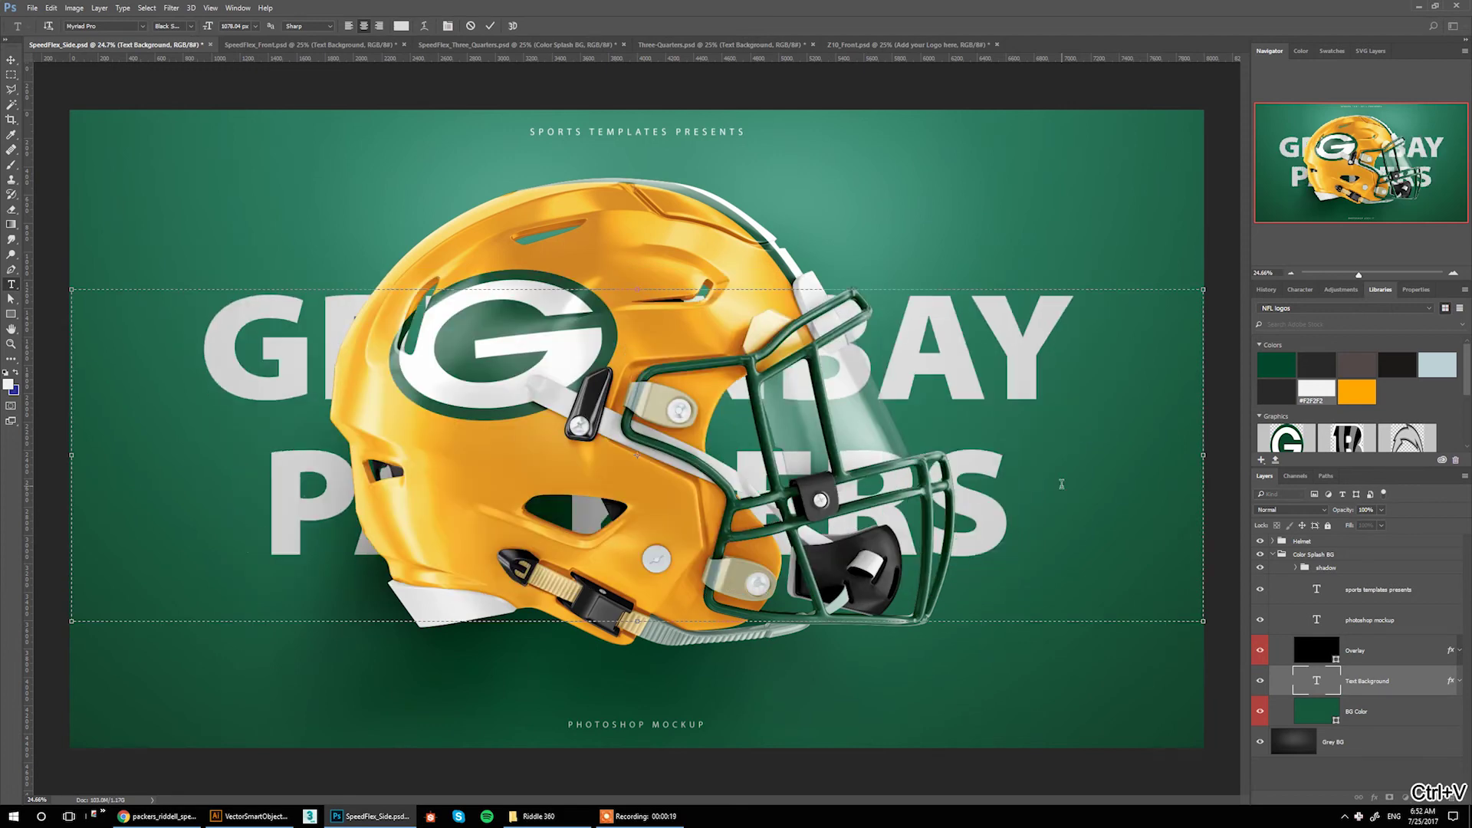
left_click(1314, 692)
key("u")
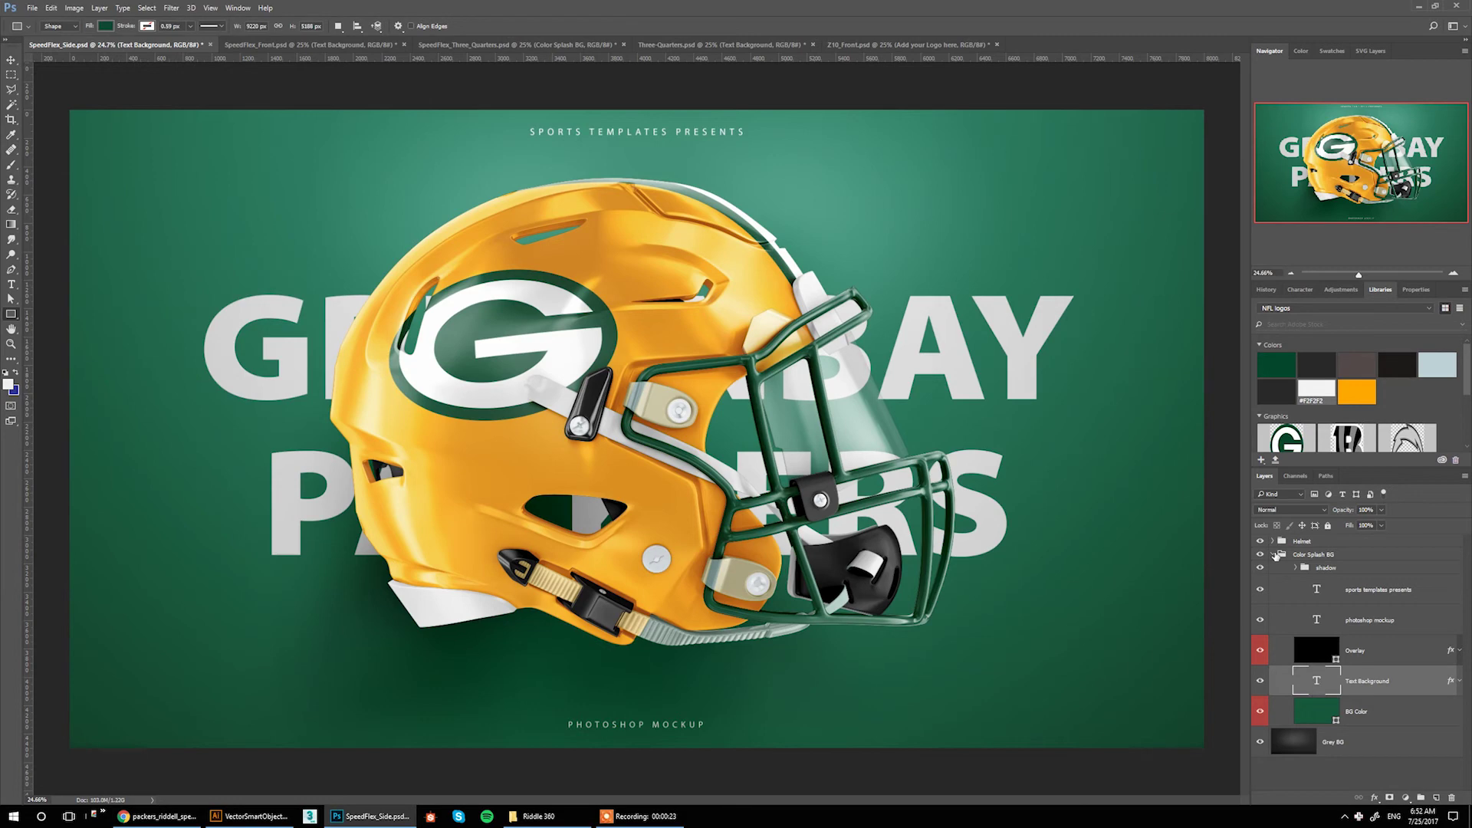
left_click(1275, 555)
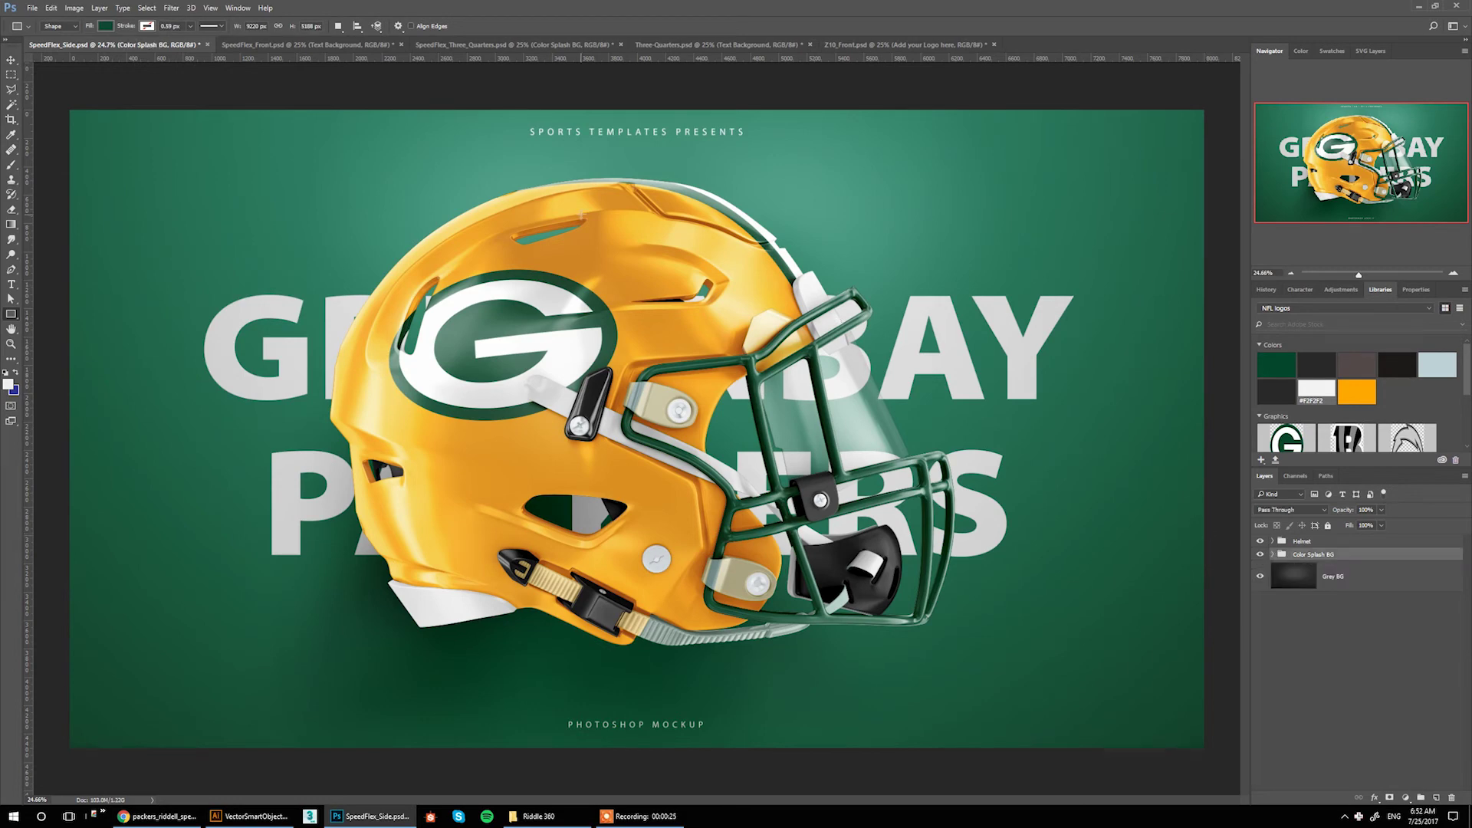
View the SpeedFlex_Three_Quarters.psd document, switch to SpeedFlex_Front.psd and hide its Visor group
left_click(295, 44)
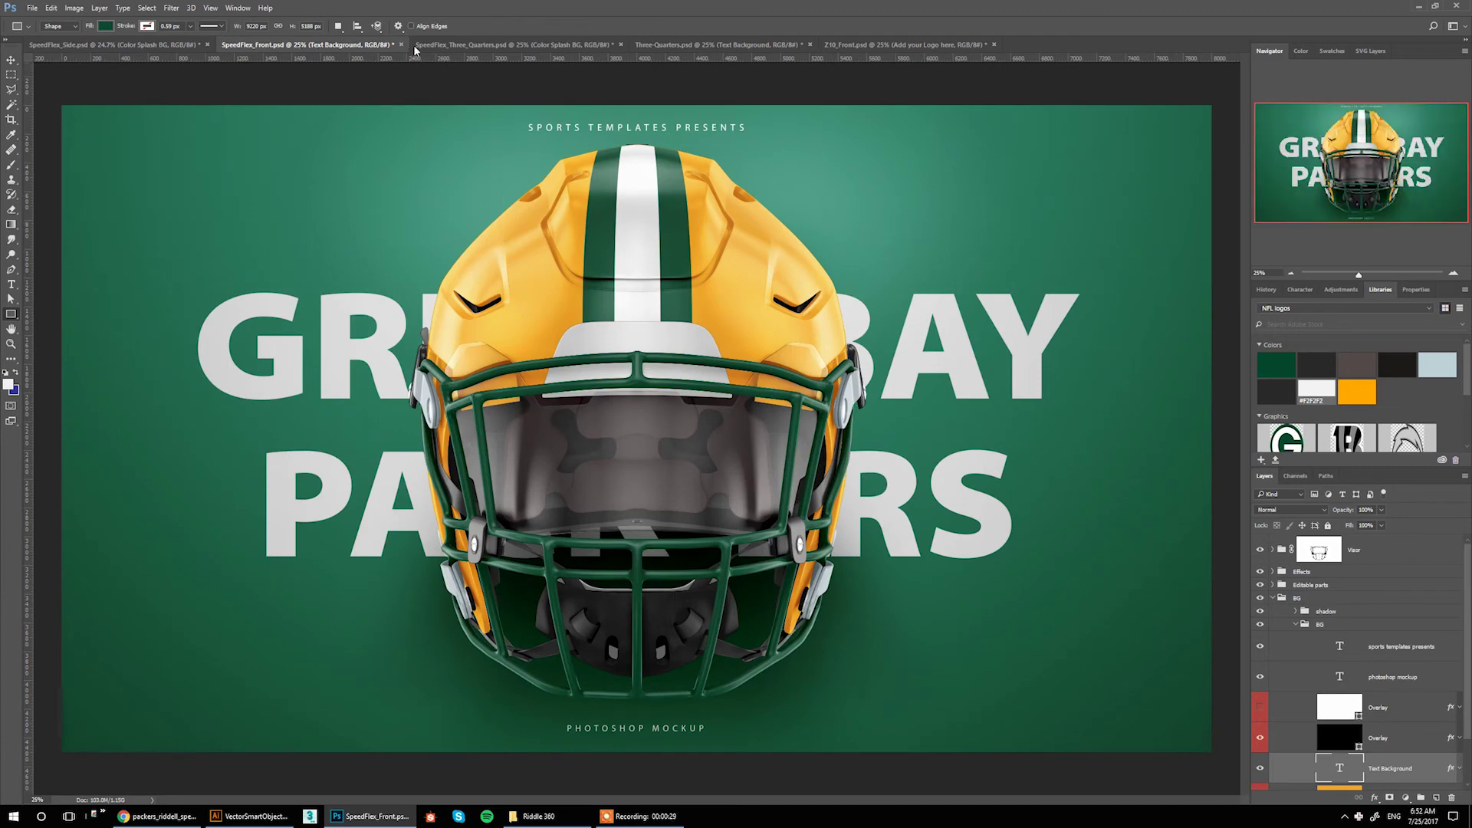
left_click(445, 44)
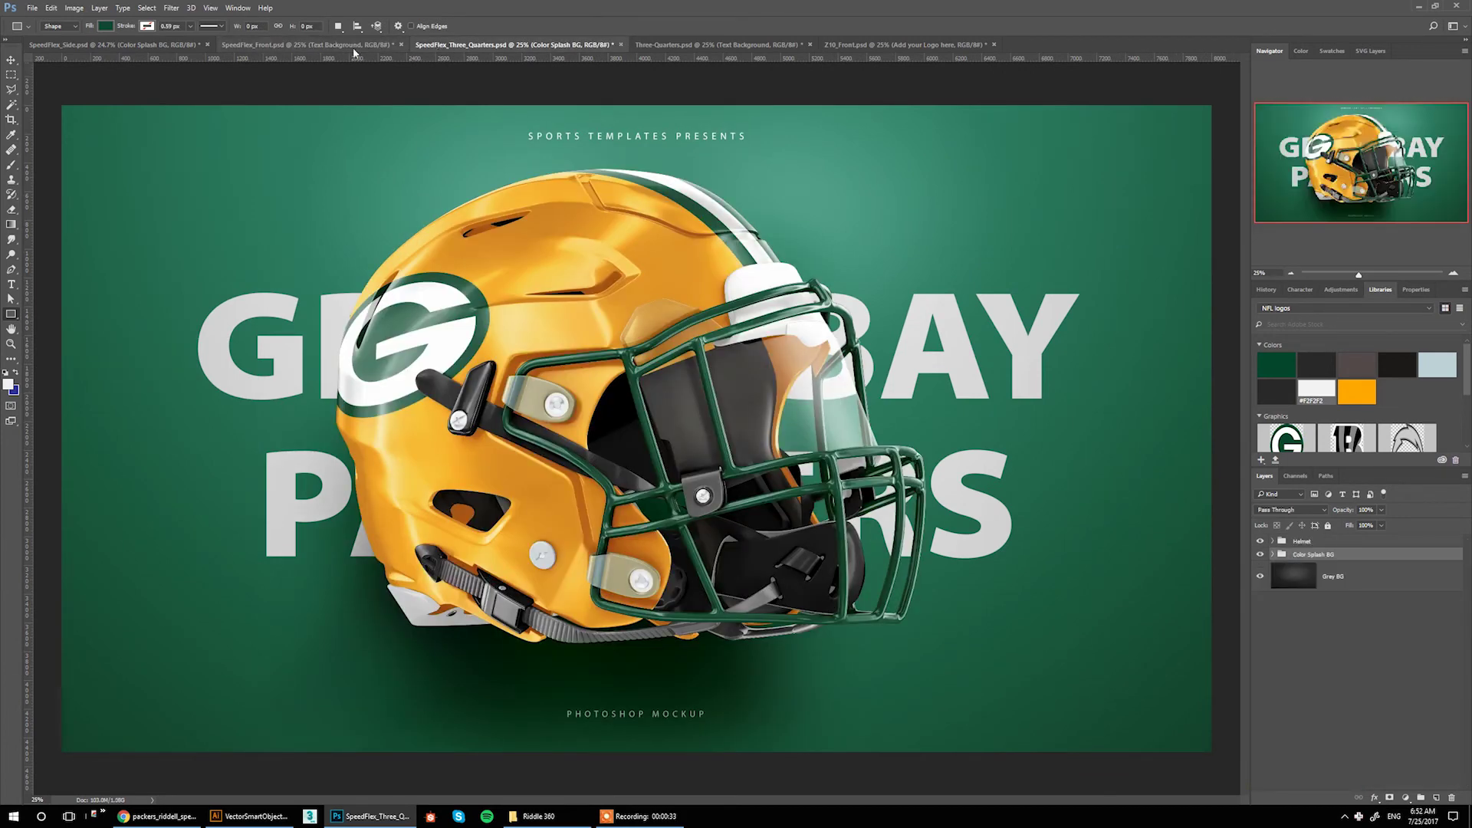
left_click(333, 49)
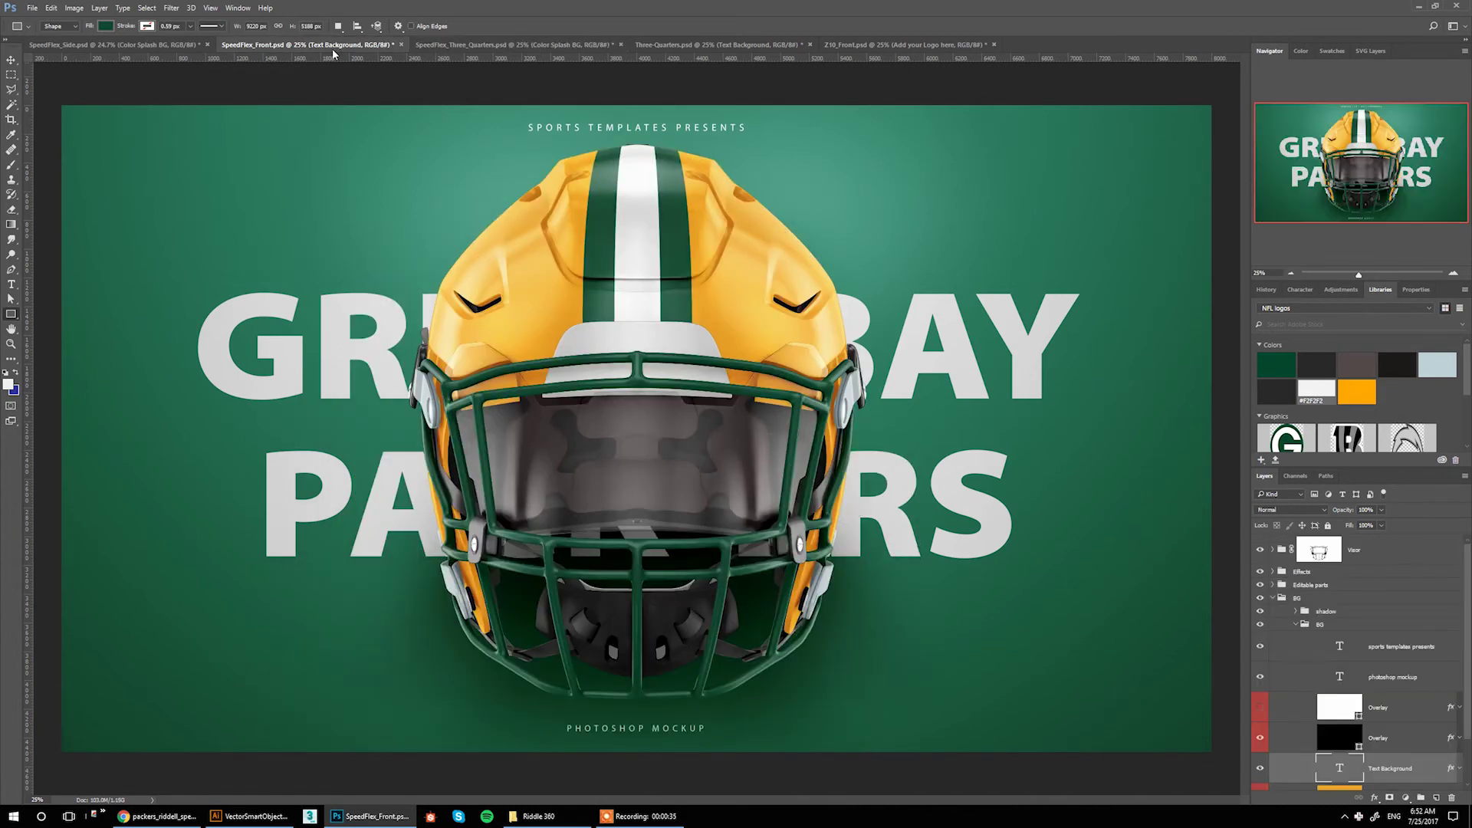
left_click(1259, 550)
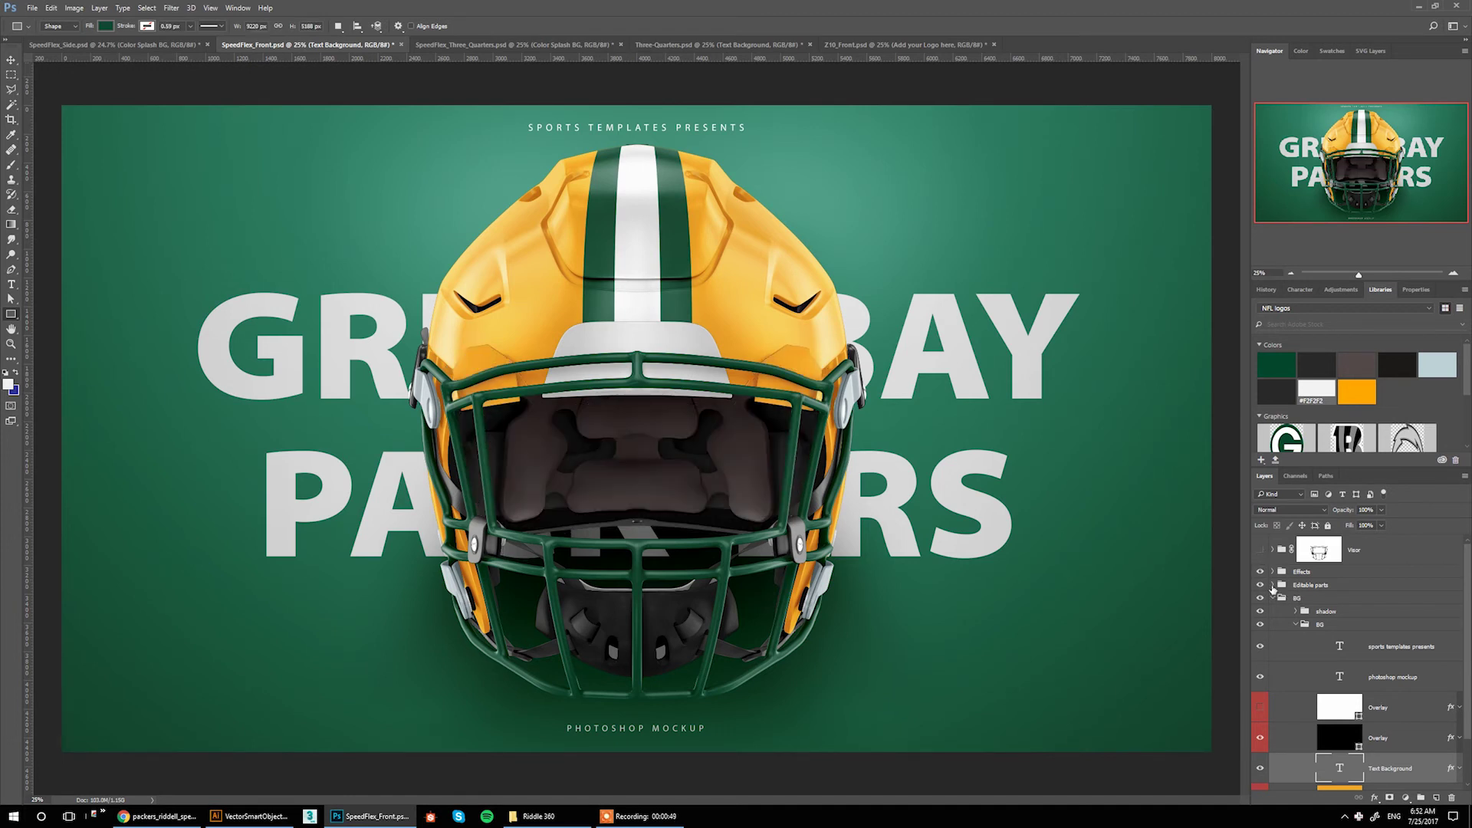
Expand the Editable parts group and recolor the Interior Padding layer with the library orange #FFA800
left_click(1272, 585)
scroll(1316, 685, "down", 5)
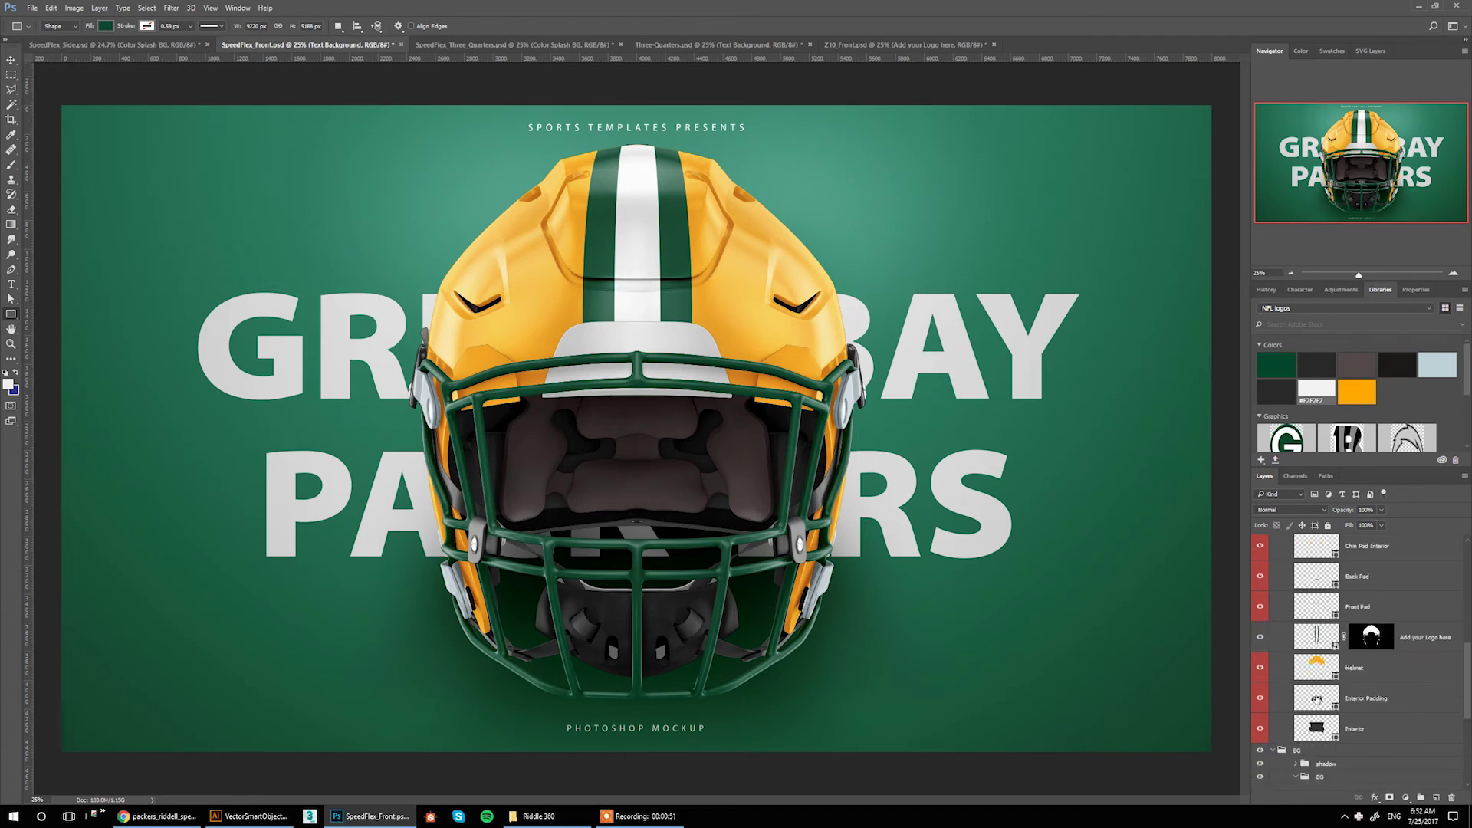
double_click(1316, 699)
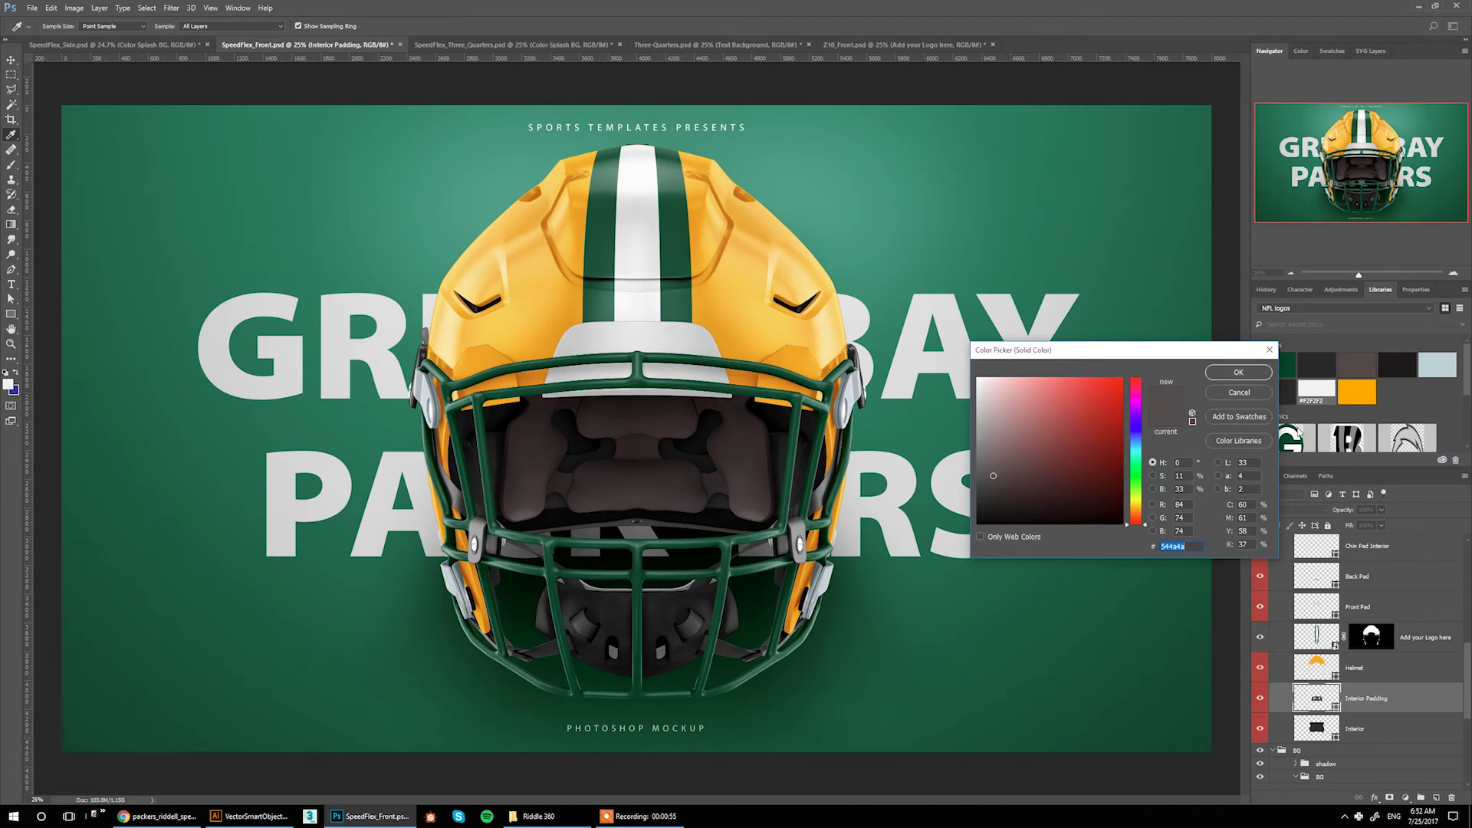
left_click(1239, 392)
left_click(1353, 393)
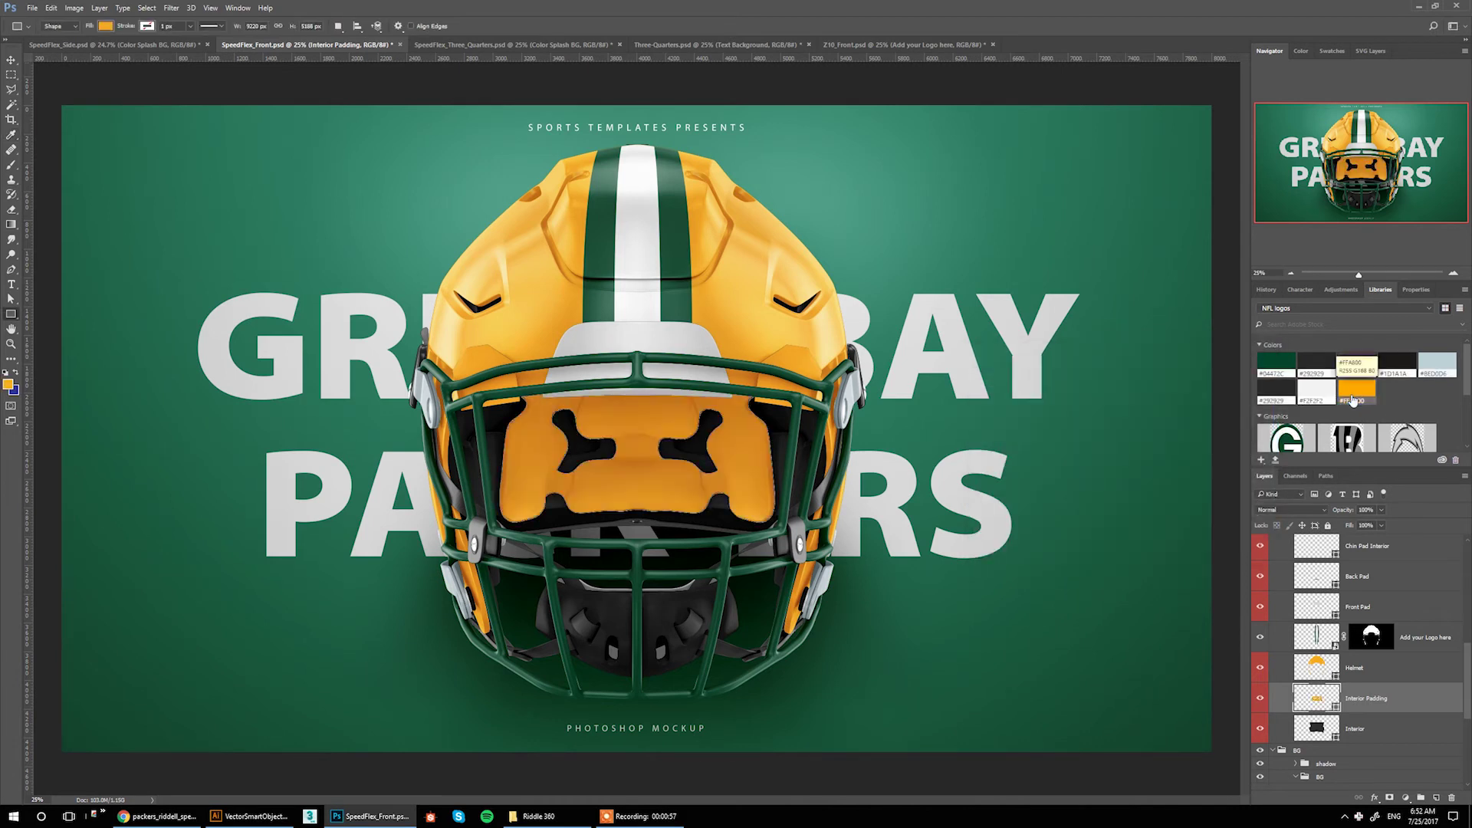
Recolor the Interior layer with the library's dark green #04472C and select the Front Pad layer
left_click(1354, 729)
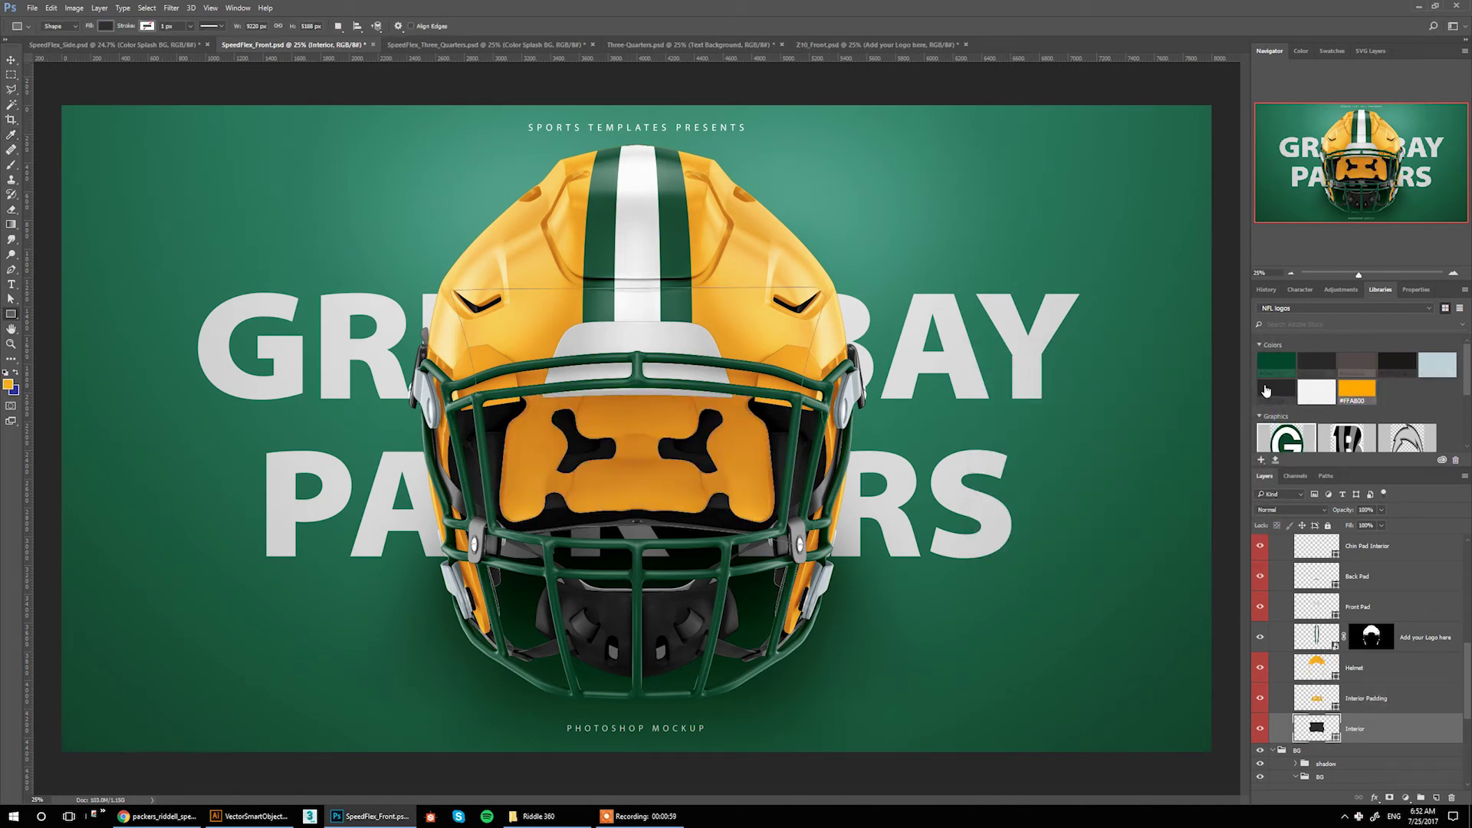
left_click(1273, 366)
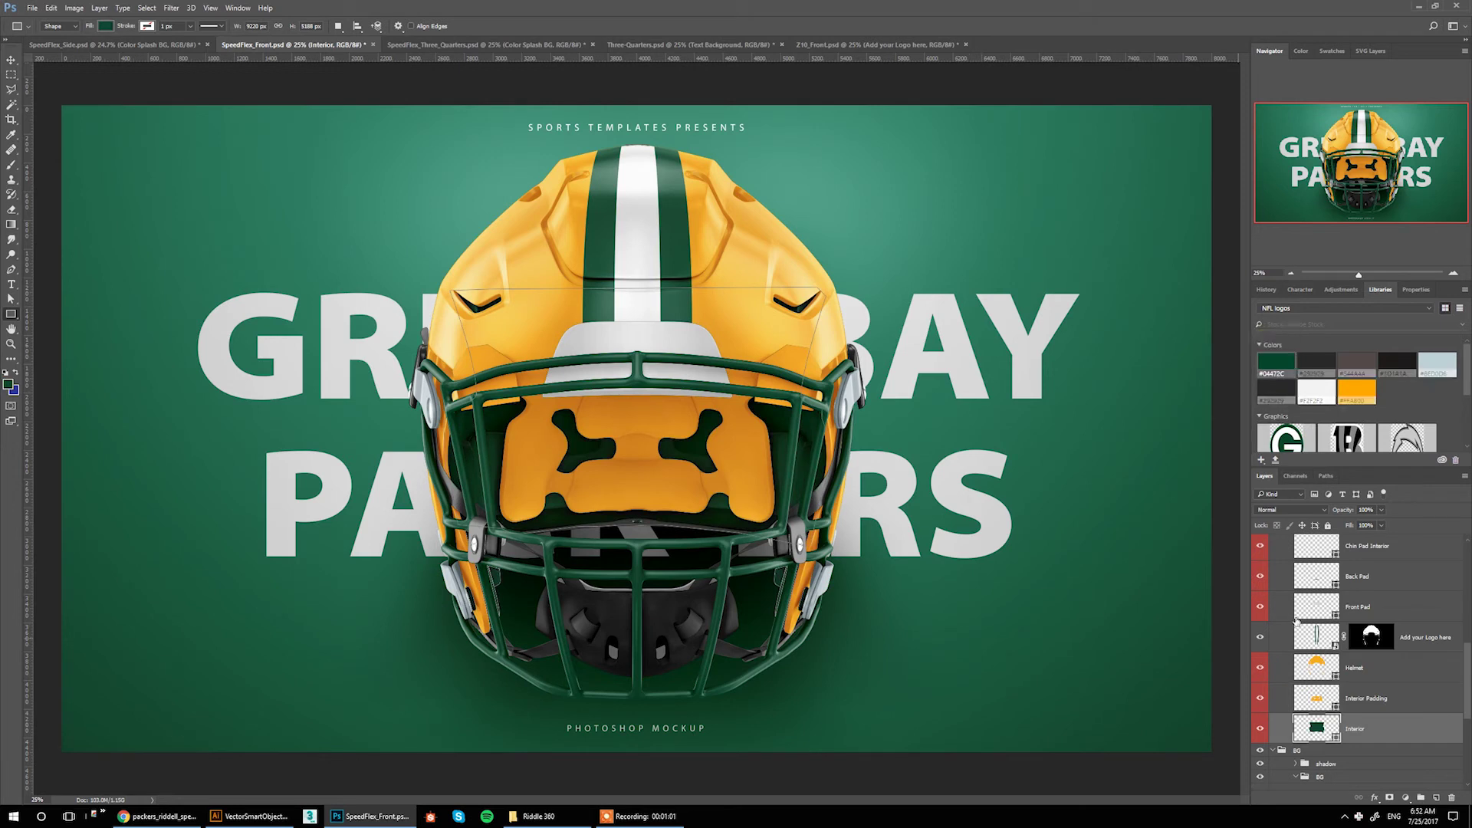
left_click(1368, 607)
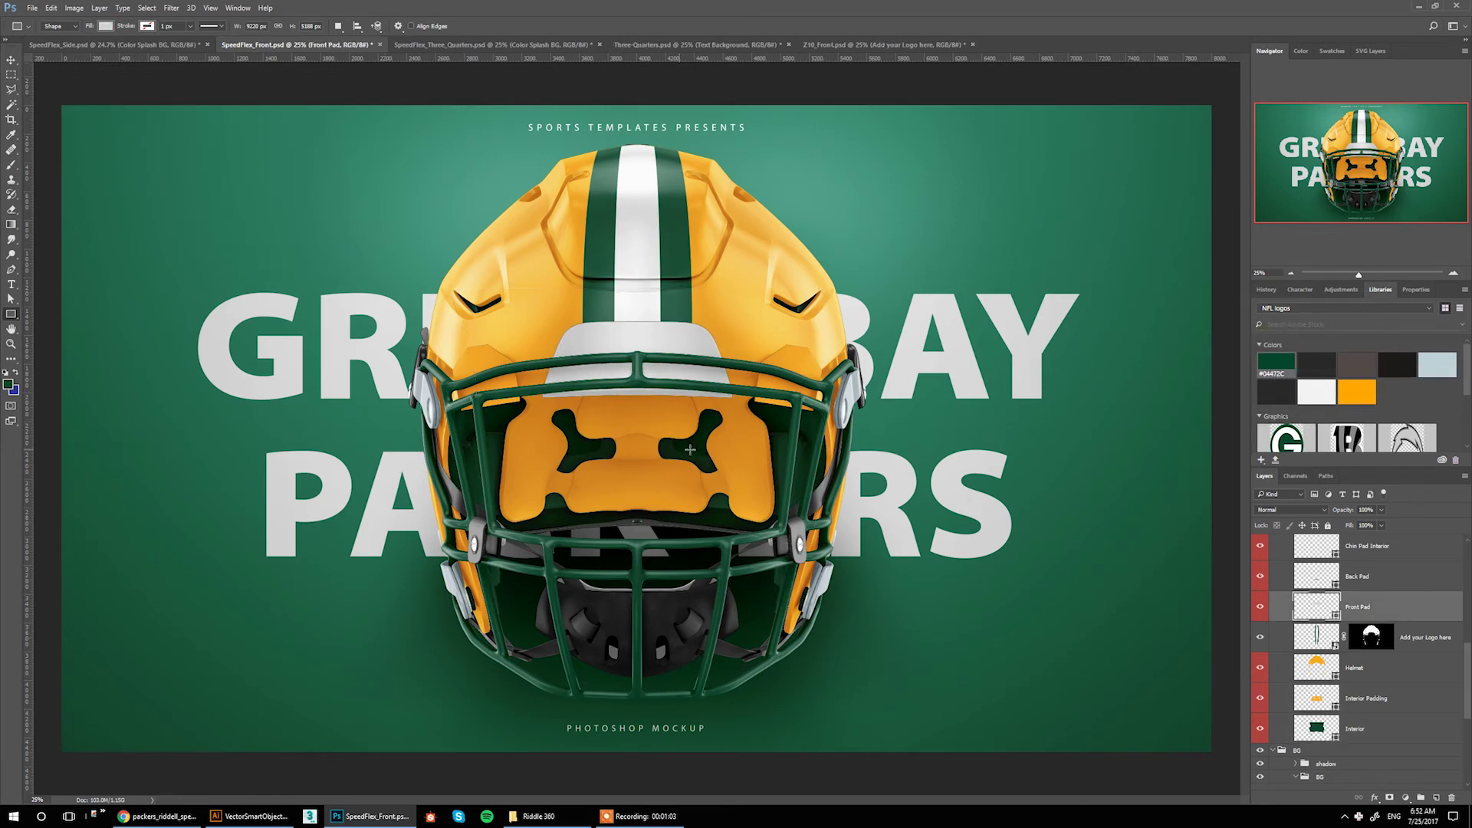
Darken the Interior Padding layer's fill to the brownish gold #936610
double_click(1332, 700)
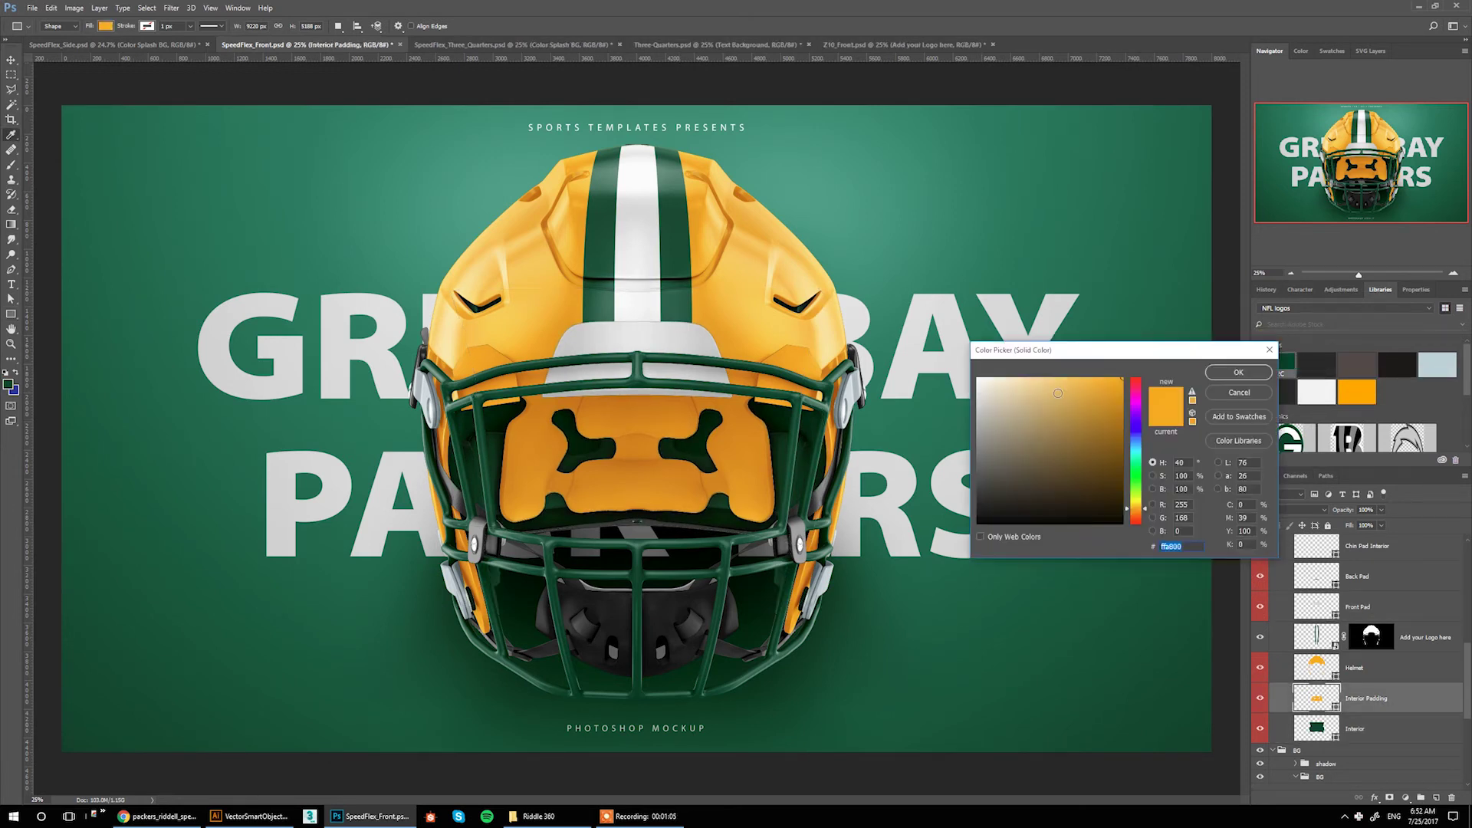
left_click(1109, 423)
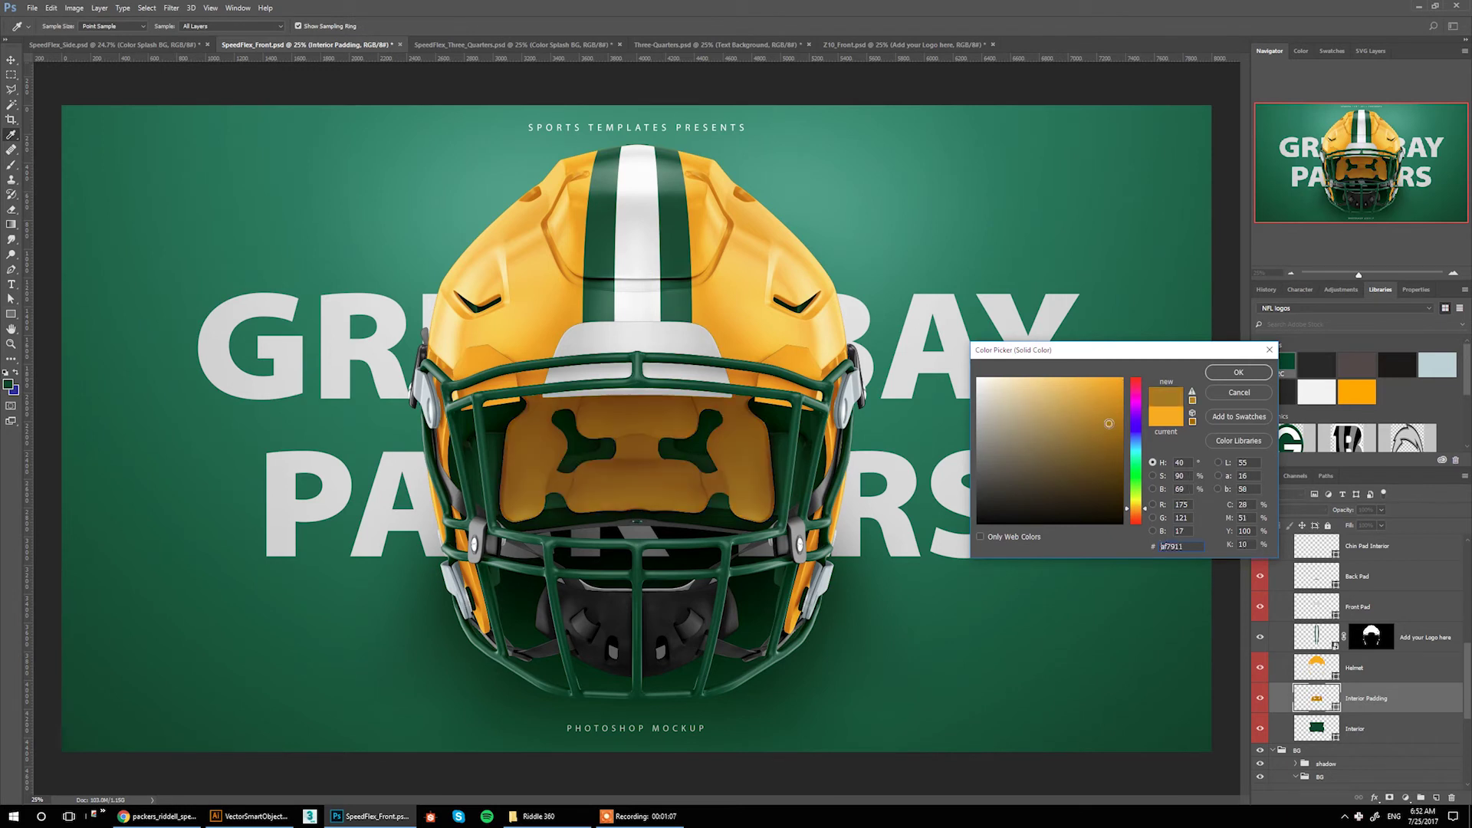
left_click(1107, 440)
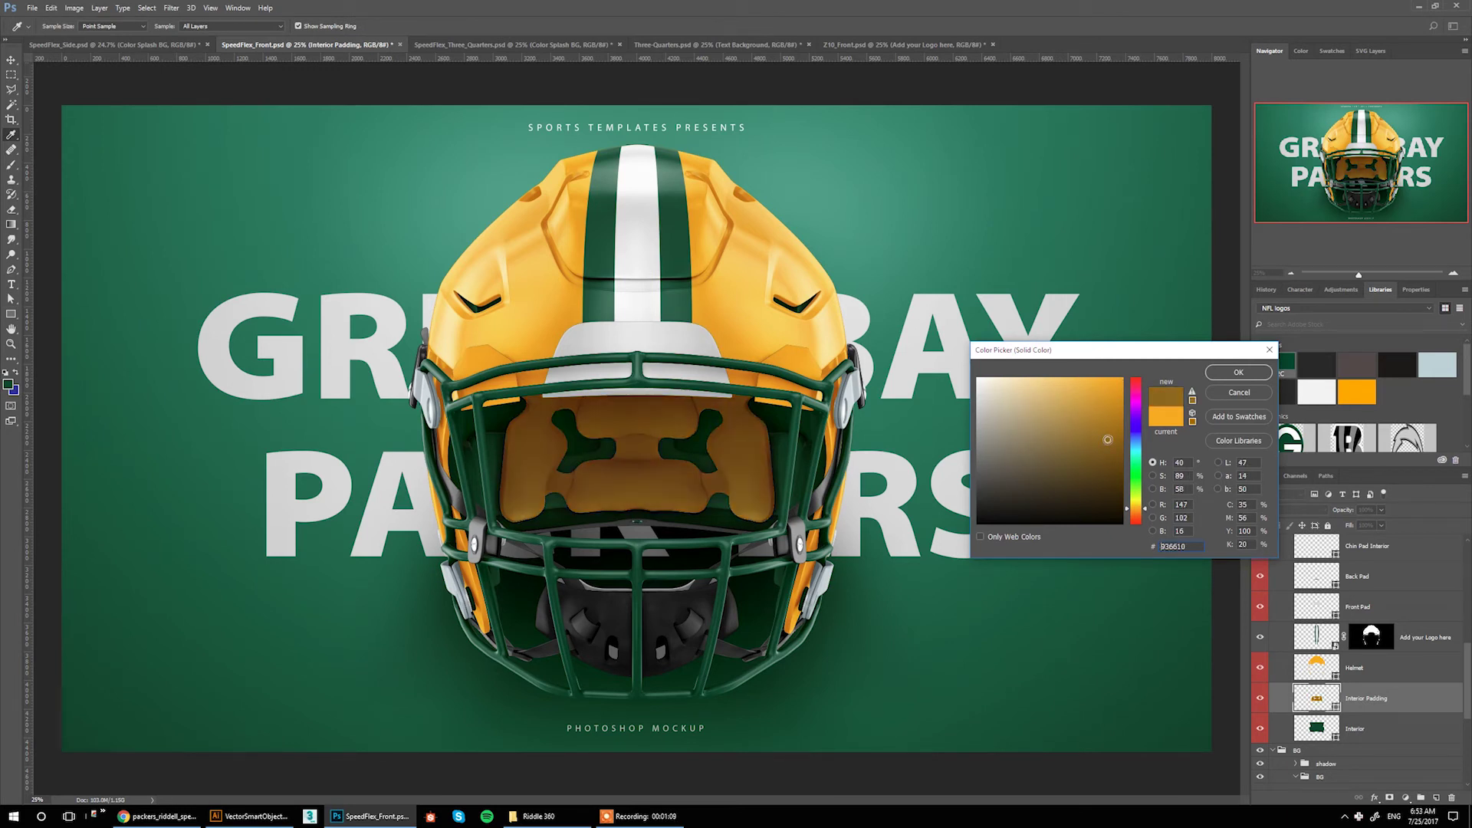
left_click(1239, 372)
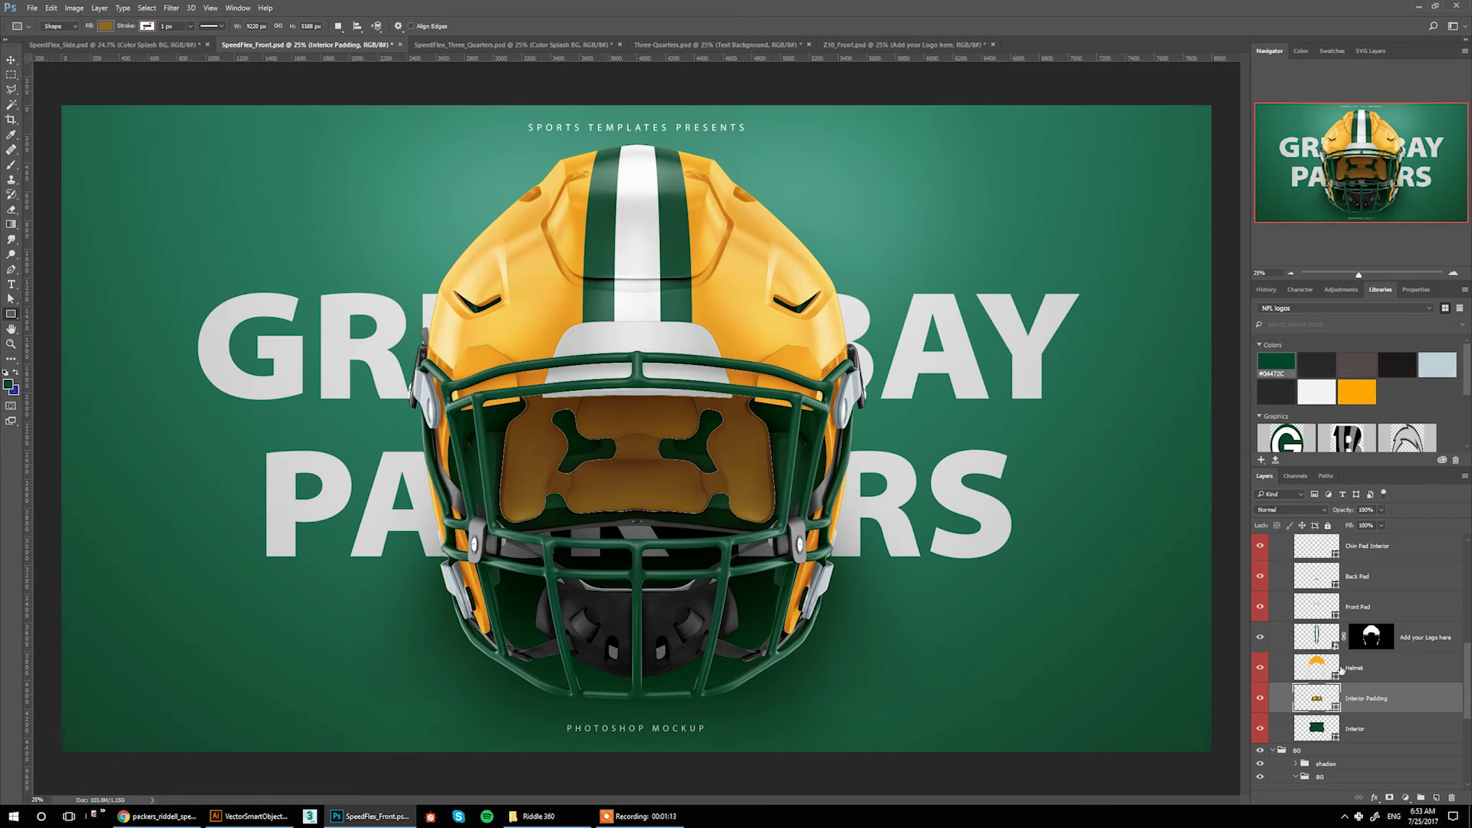
Recolor the Chin pad layer, trying the library orange and near-white before applying the light blue-grey swatch
scroll(1338, 667, "up", 3)
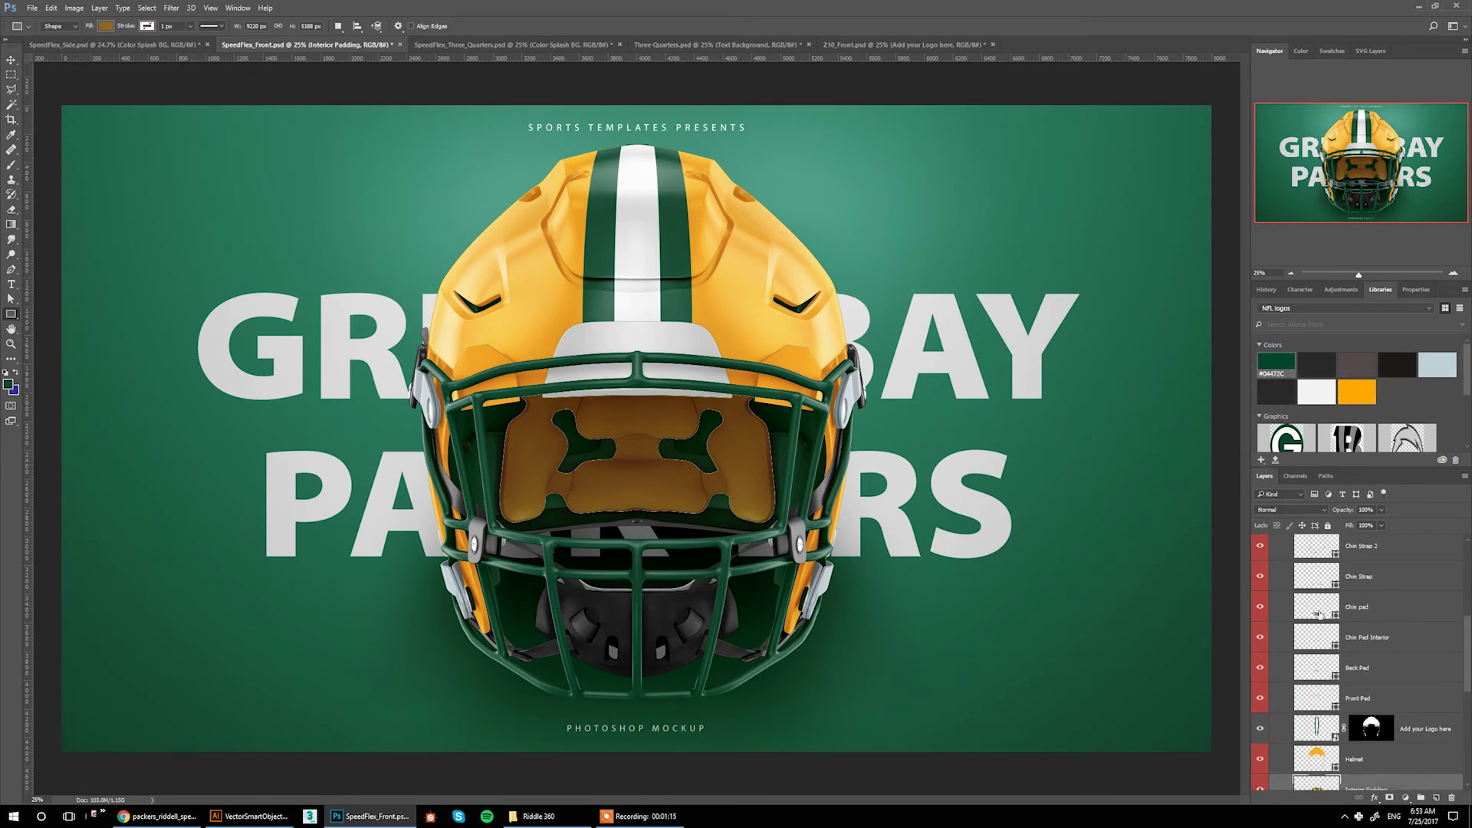
double_click(1316, 609)
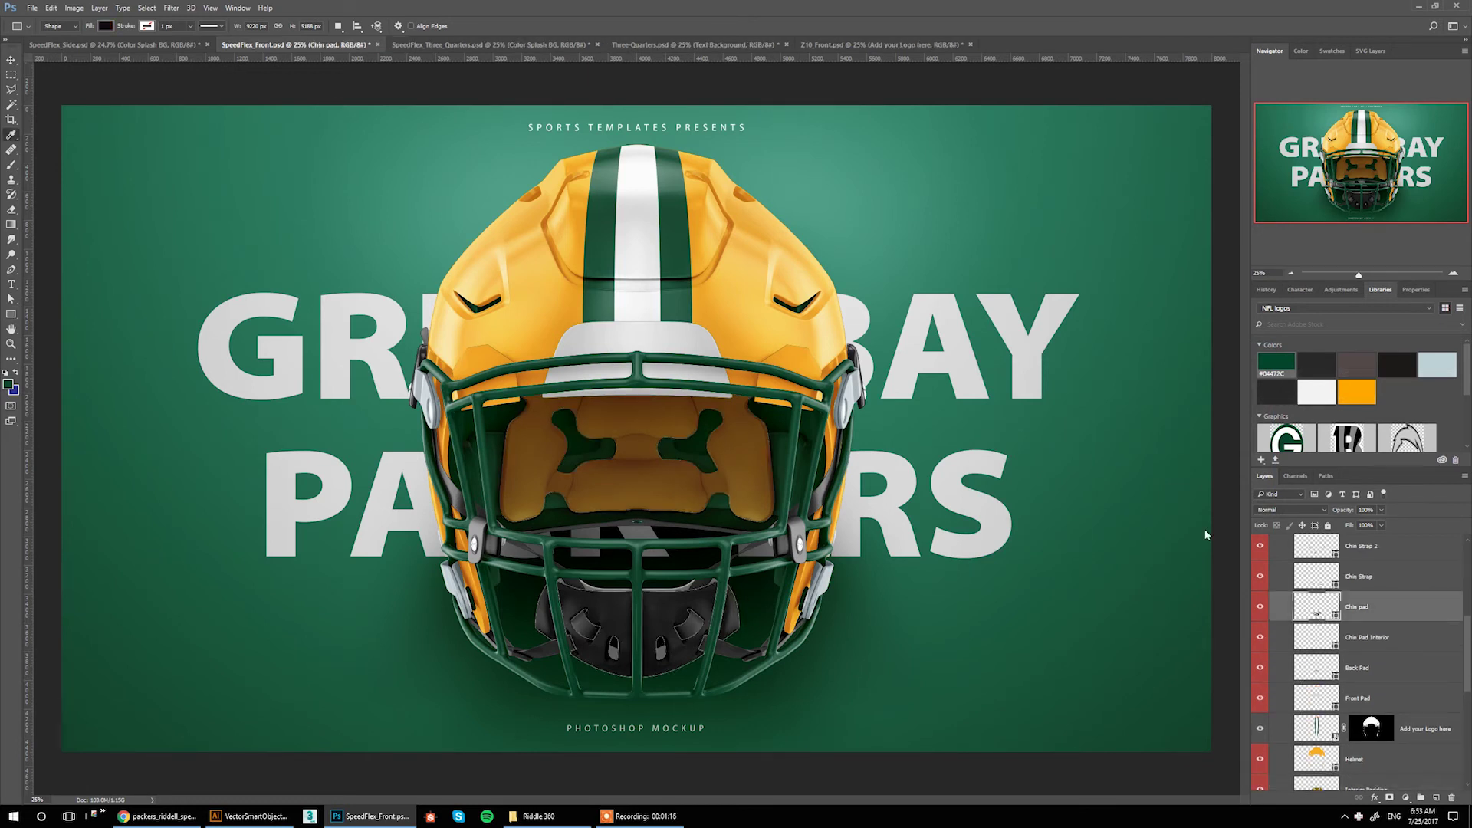
left_click(1336, 397)
key("Return")
left_click(1316, 392)
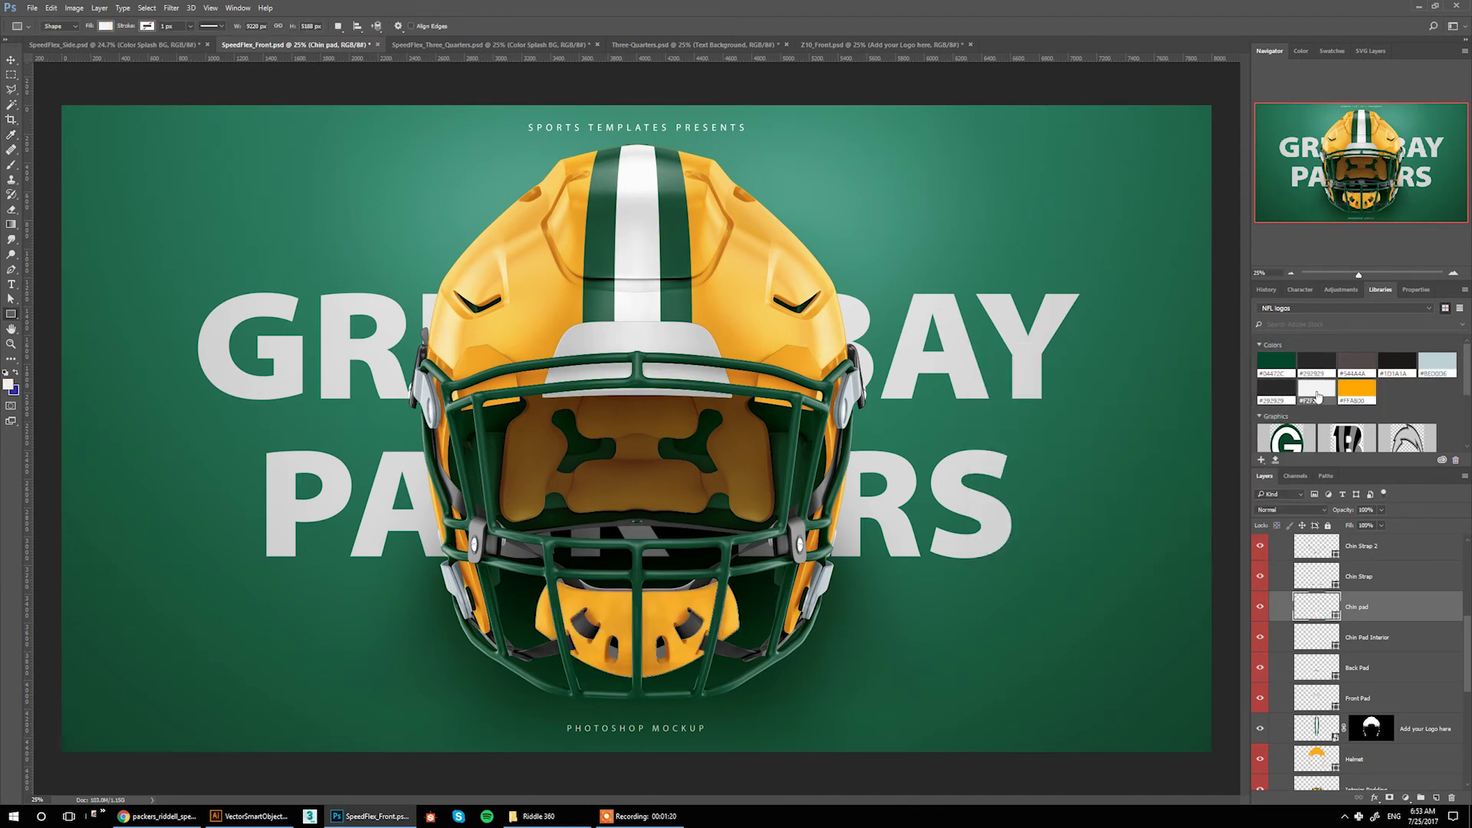
left_click(1415, 375)
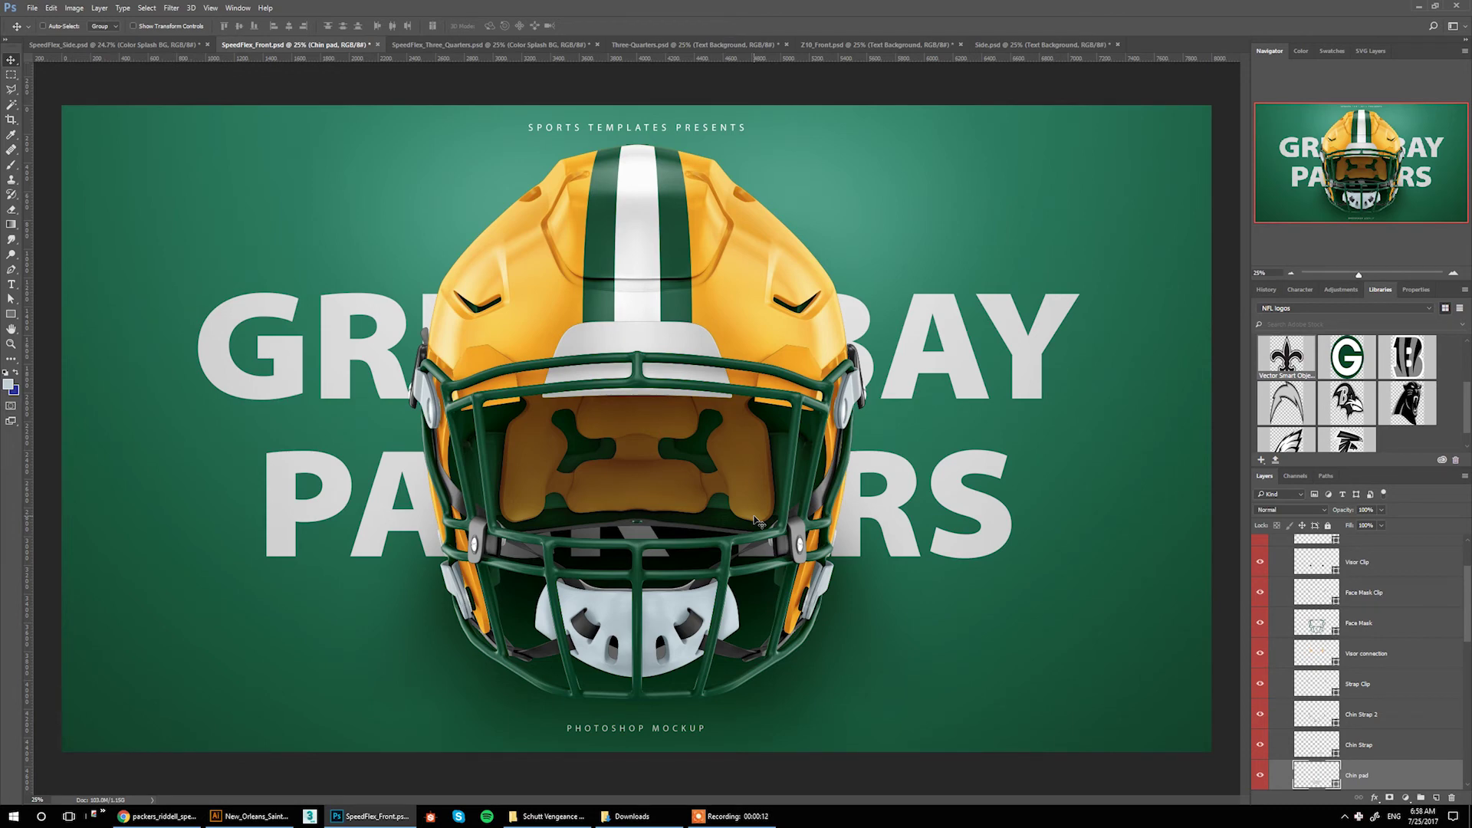
View the finished New Orleans Saints helmet mockups in Three-Quarters.psd, Z10_Front.psd and Side.psd
left_click(653, 46)
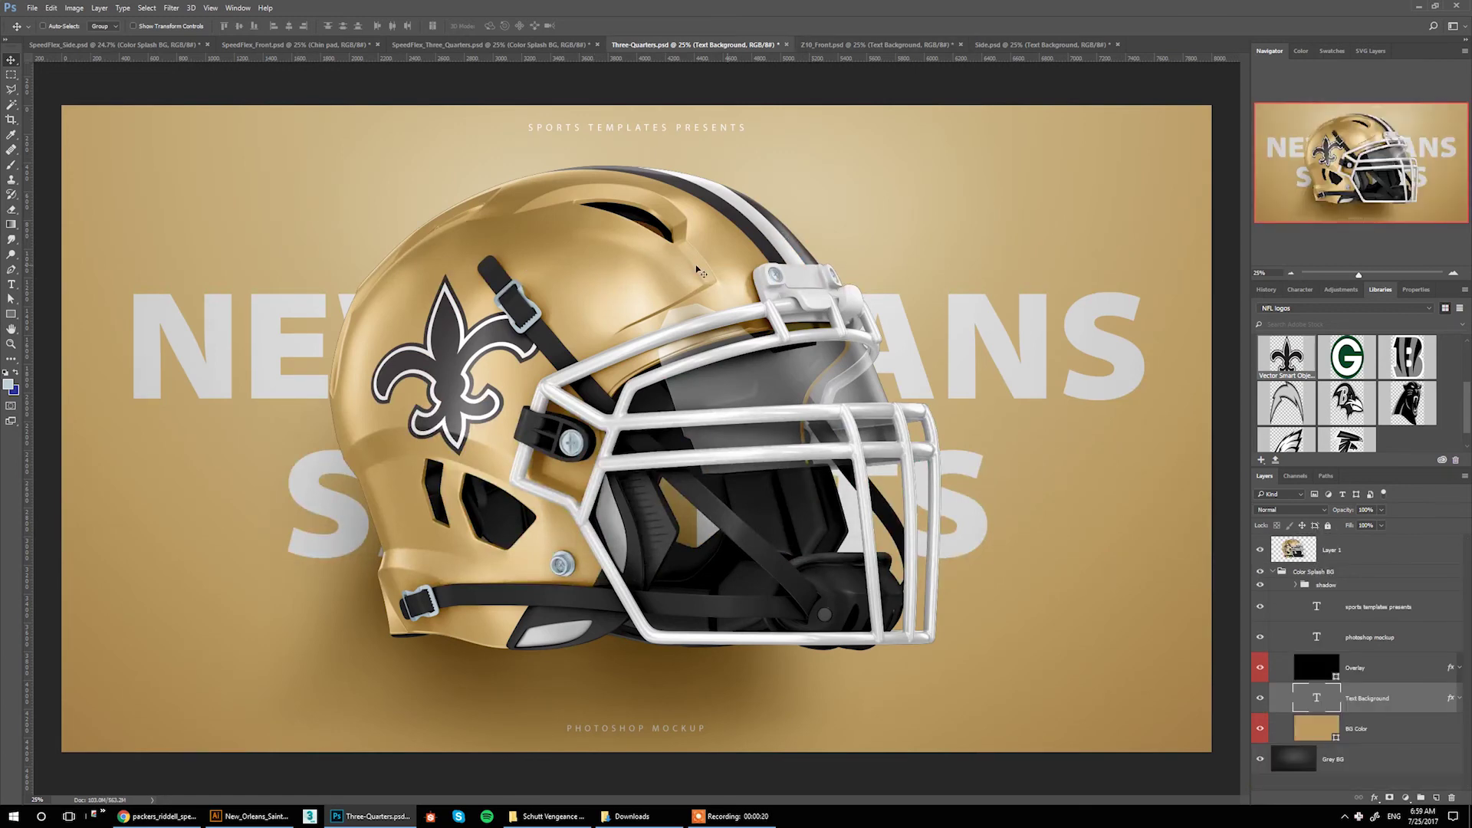
left_click(855, 45)
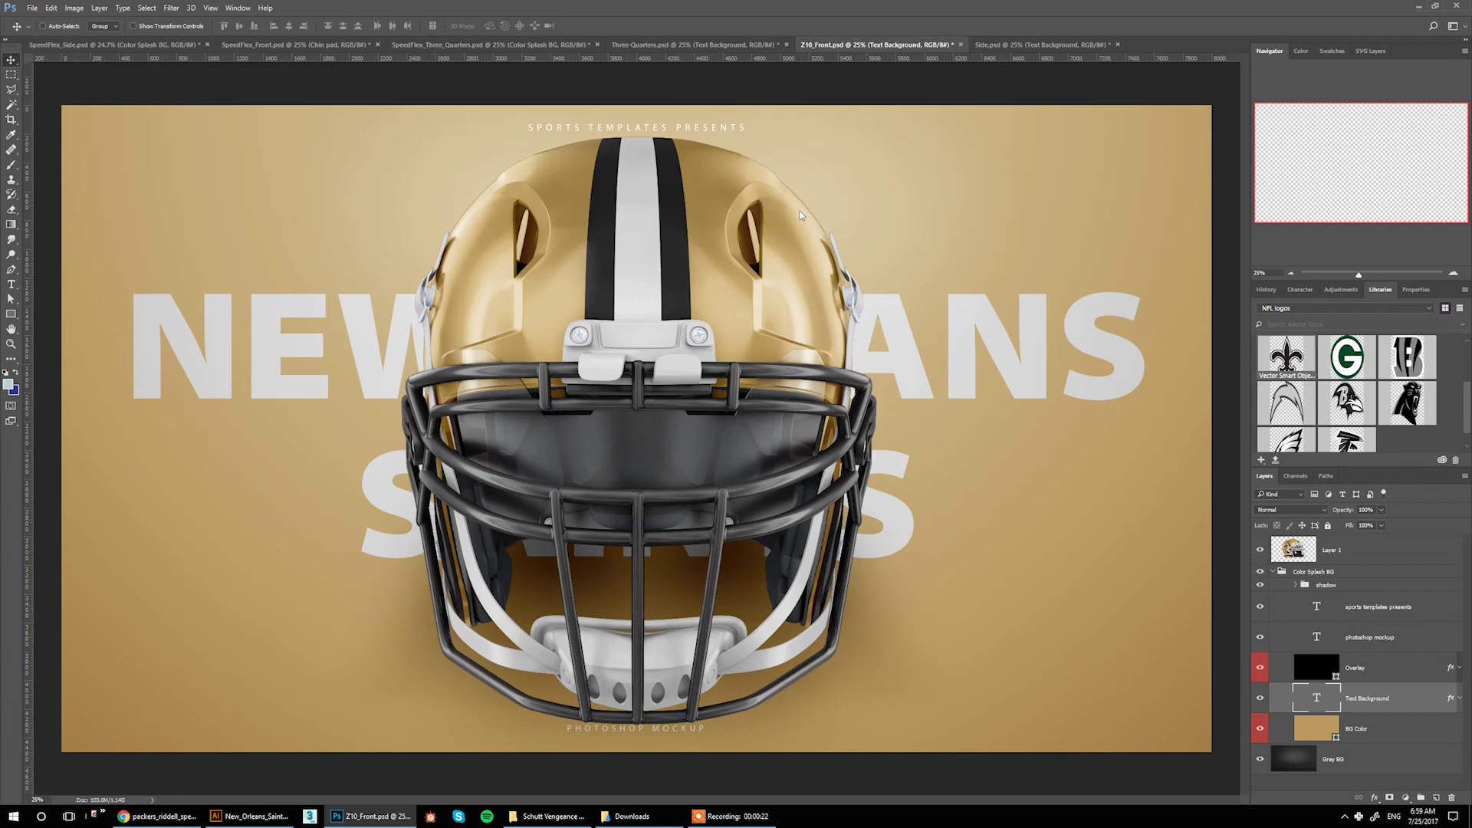
left_click(985, 45)
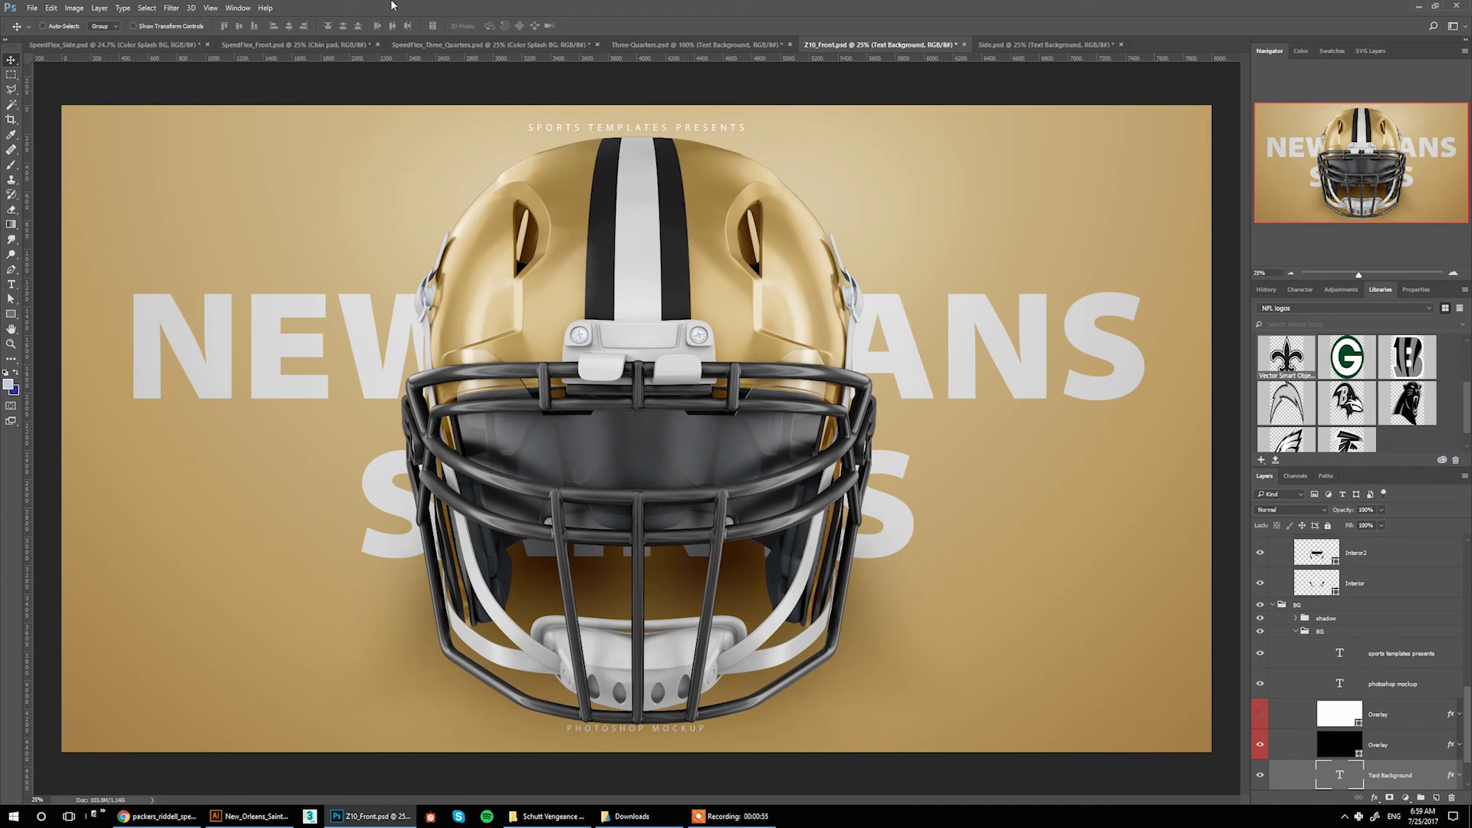
Inspect the Z10_Front.psd helmet's face mask area at 100% and hide the Visor group to expose the interior
left_click(210, 8)
left_click(225, 135)
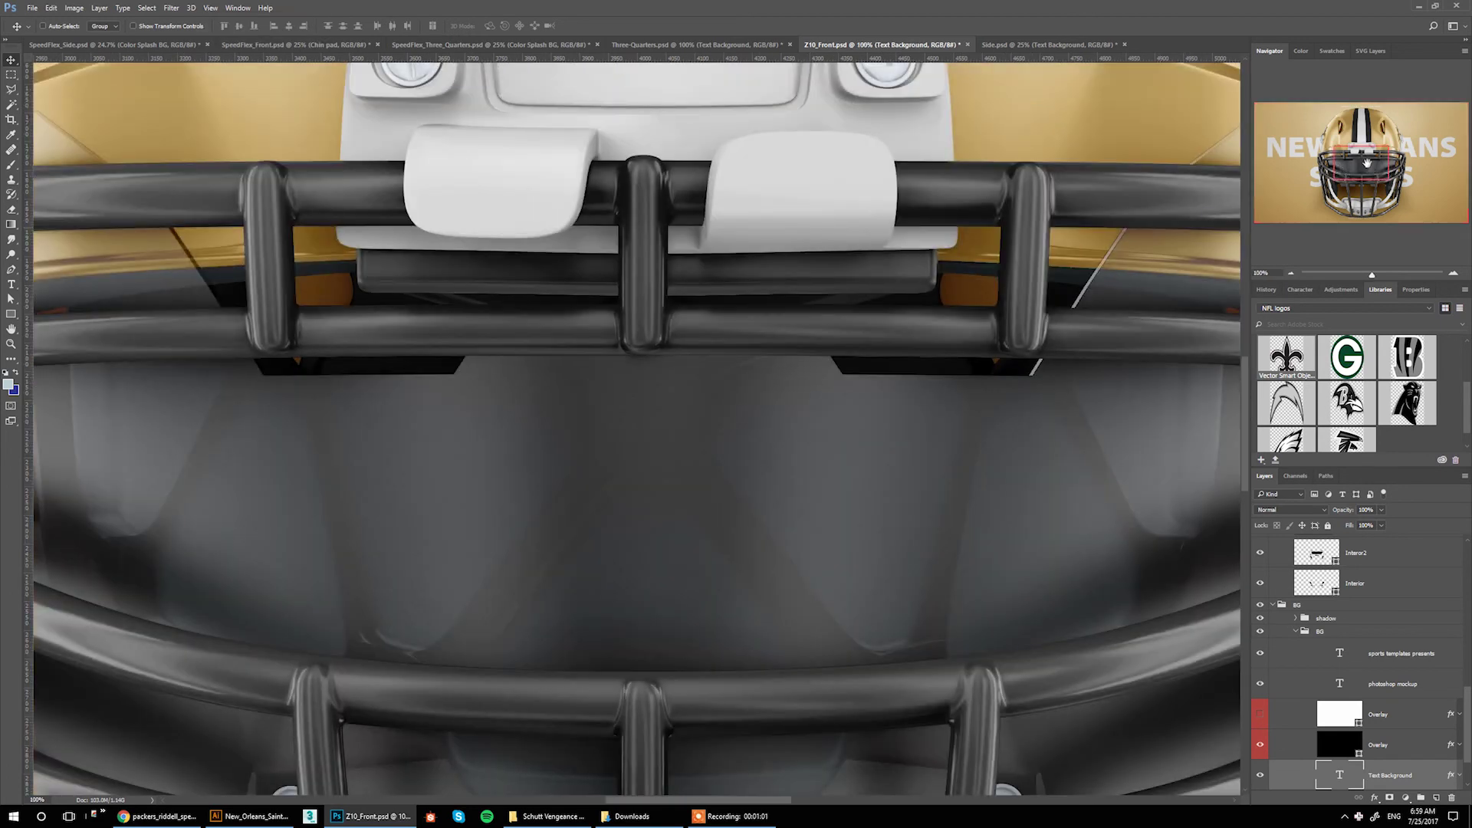
mouse_move(1366, 163)
left_mouse_down()
mouse_move(1380, 131)
mouse_move(1343, 134)
mouse_move(1344, 157)
left_mouse_up()
scroll(1261, 571, "up", 10)
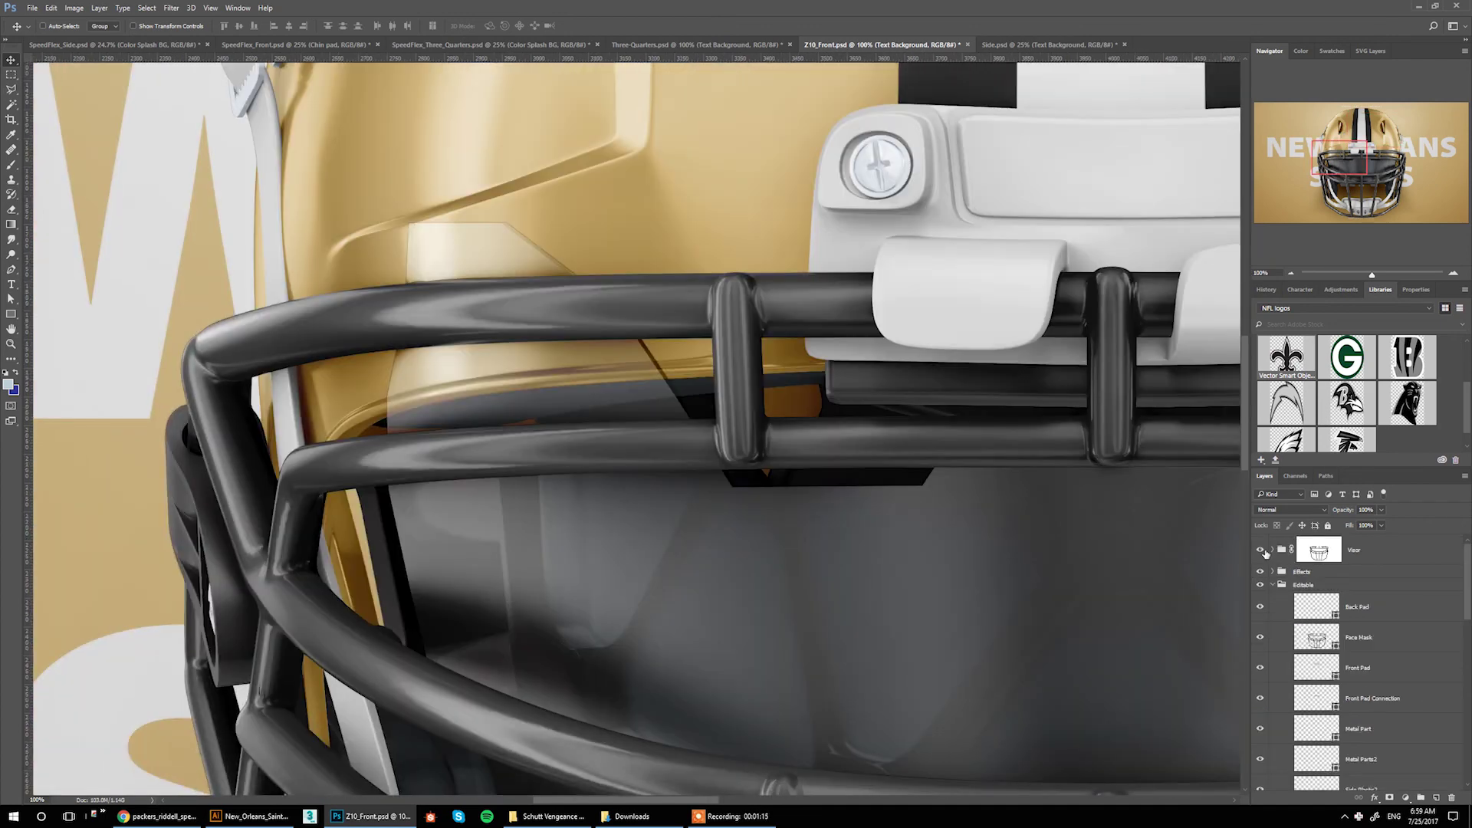
left_click(1260, 551)
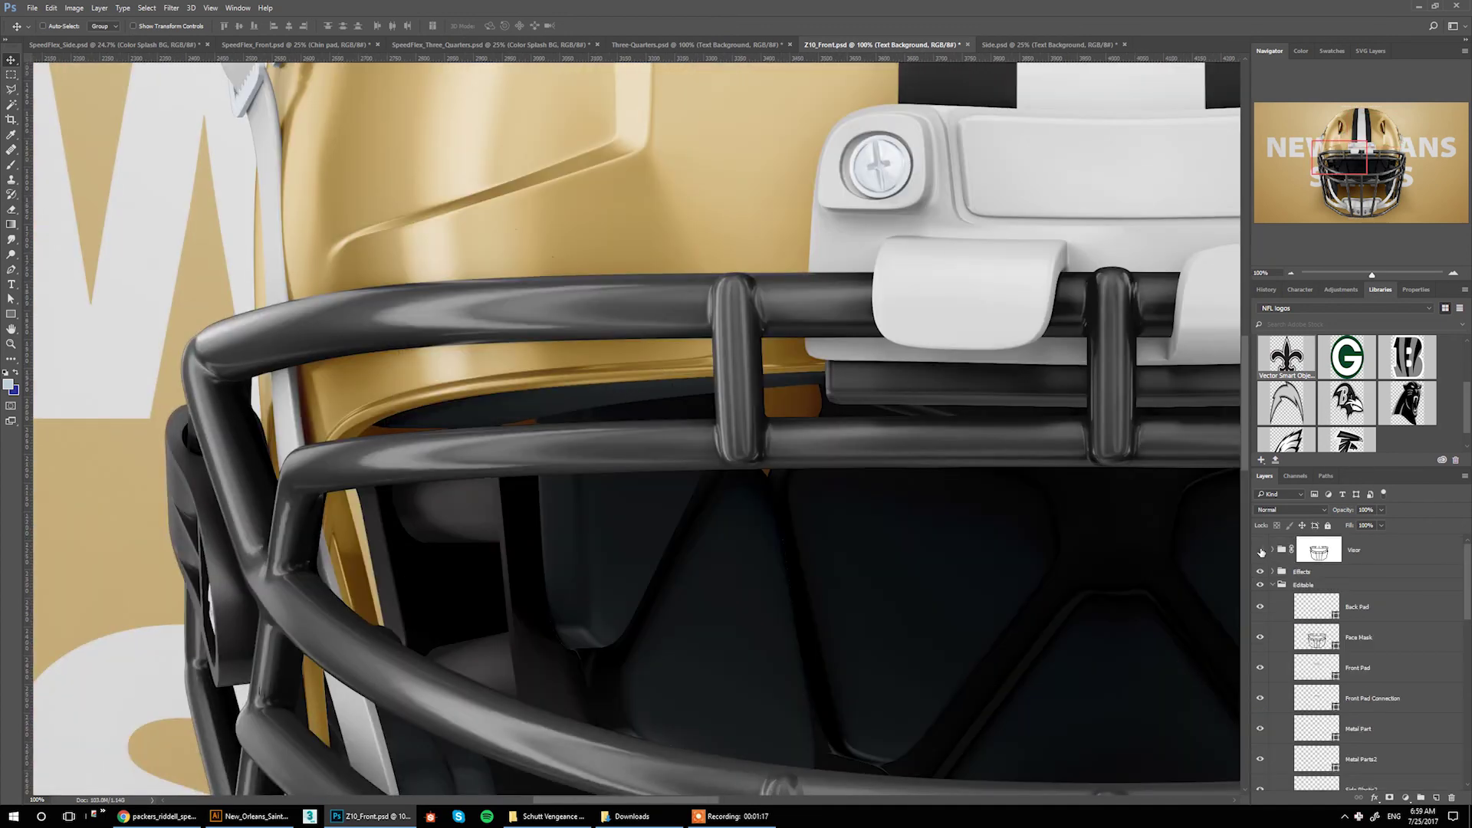
left_click_drag(1349, 185, 1339, 189)
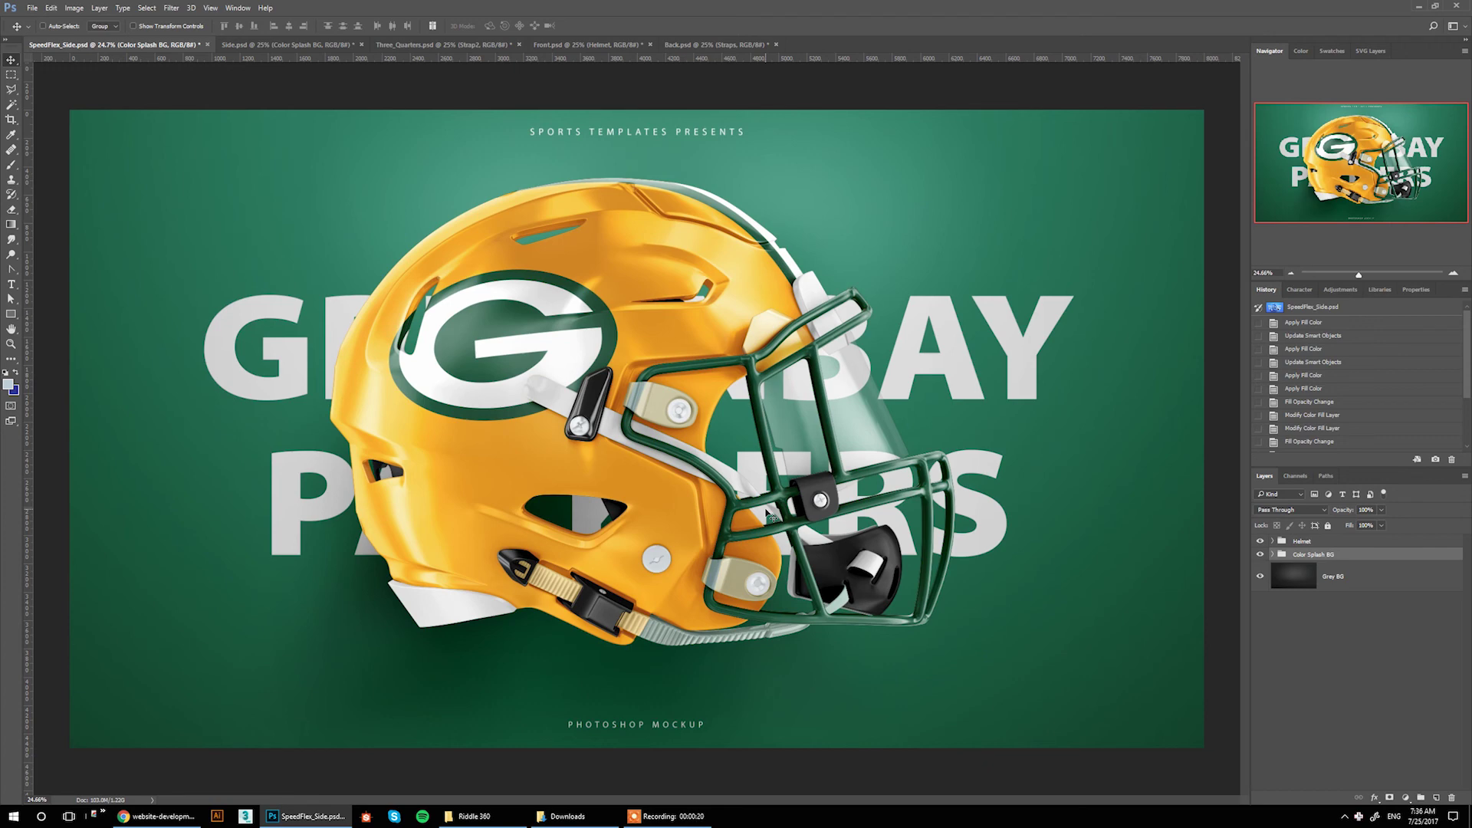
View the Cincinnati Bengals helmet mockups in Side.psd, Three_Quarters.psd, Front.psd and Back.psd one after another
left_click(260, 44)
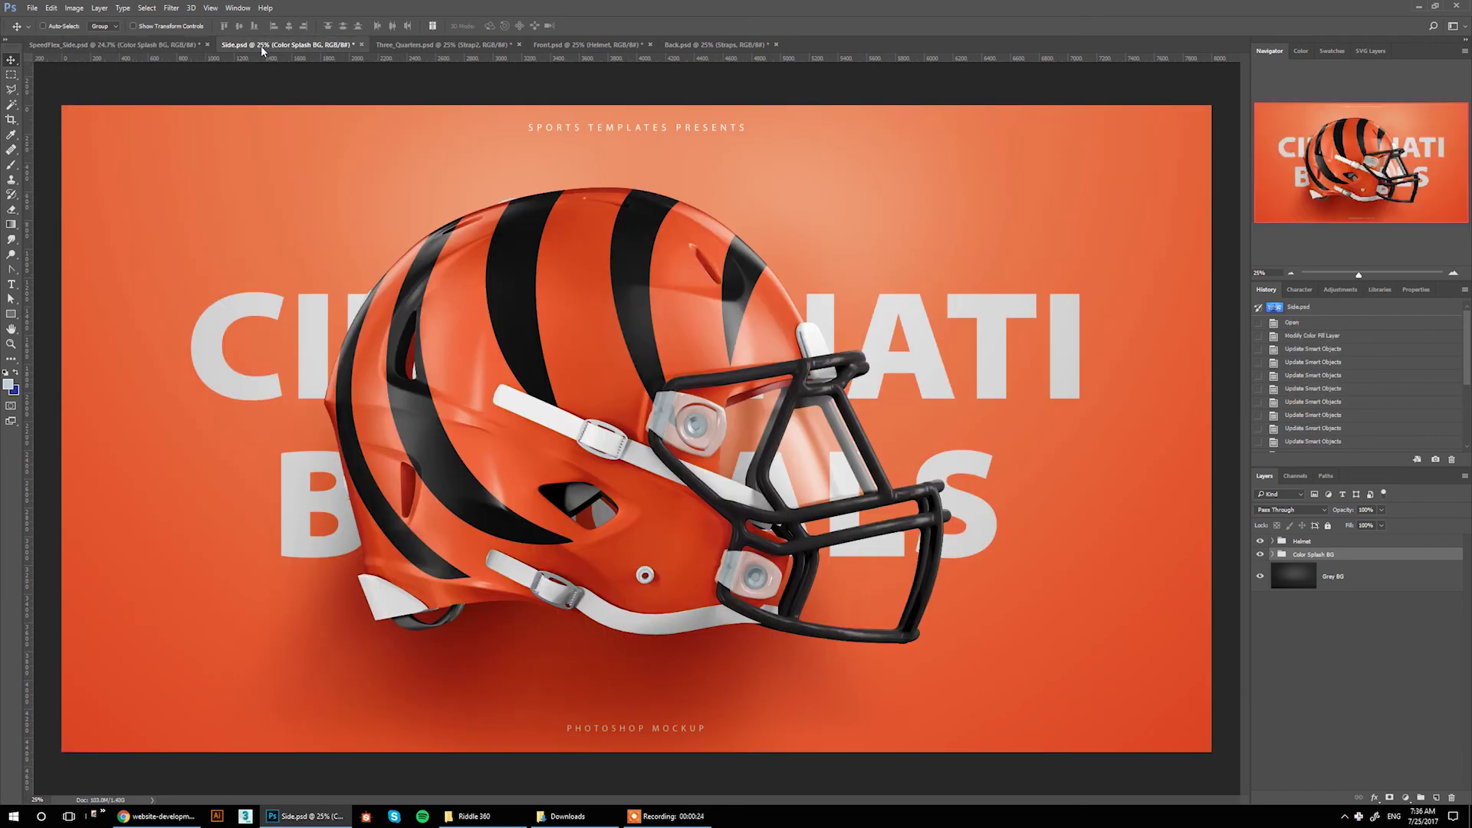
left_click(403, 46)
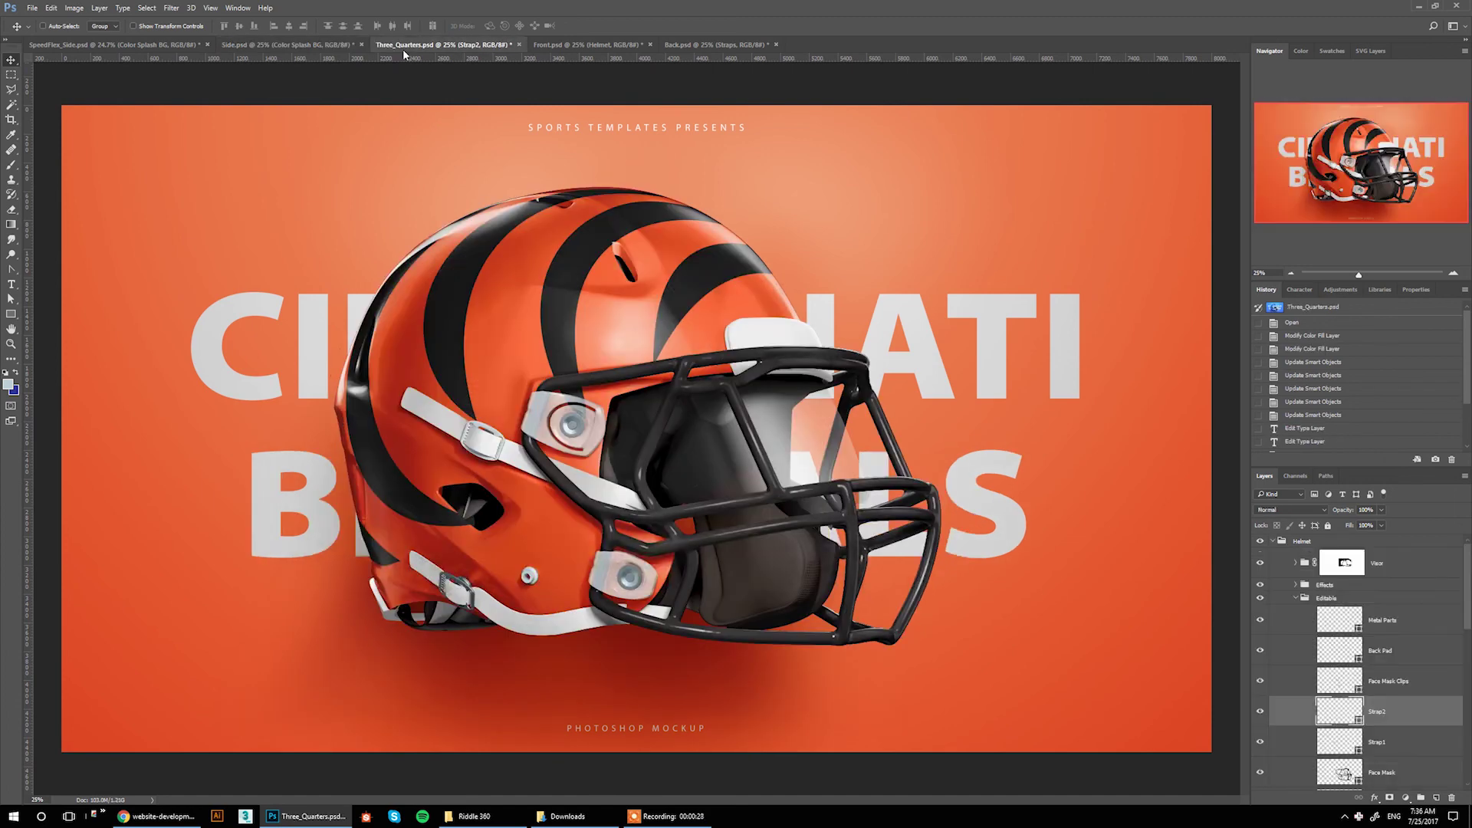
left_click(548, 46)
left_click(684, 46)
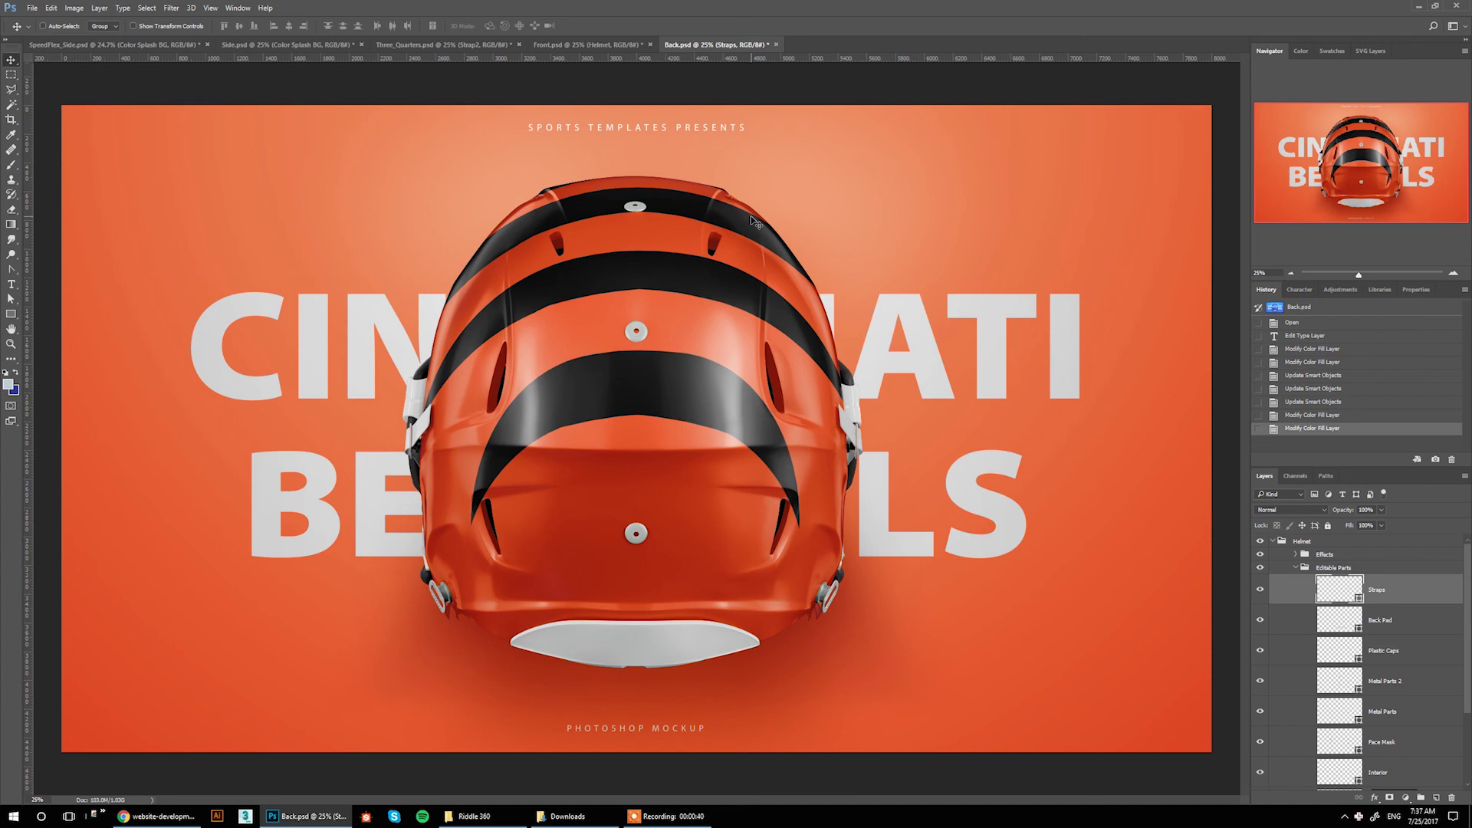
Examine the upper shell details of the Back.psd helmet at 100% and return to the SpeedFlex_Side.psd document
left_click(219, 8)
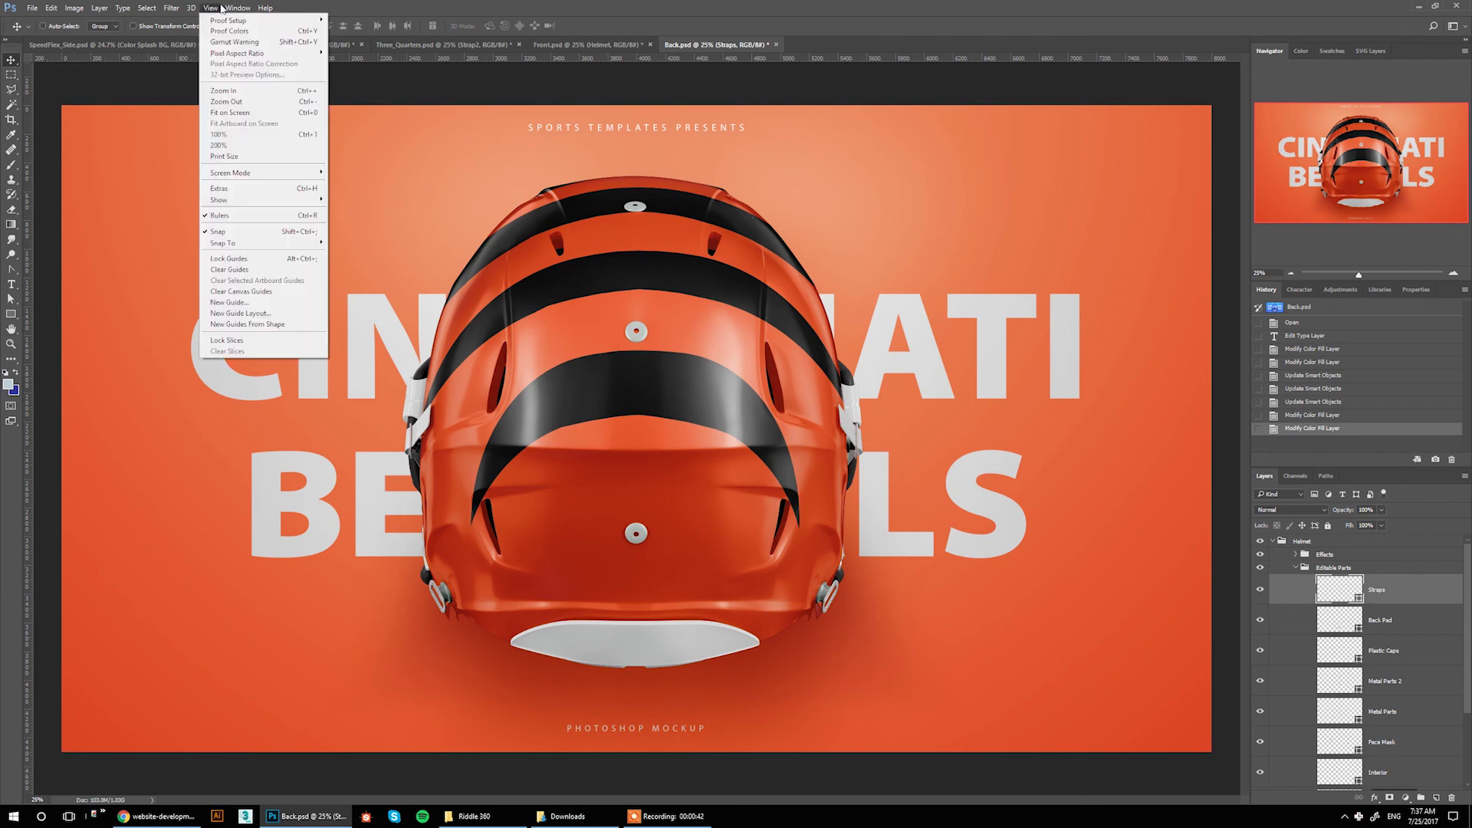
left_click(248, 135)
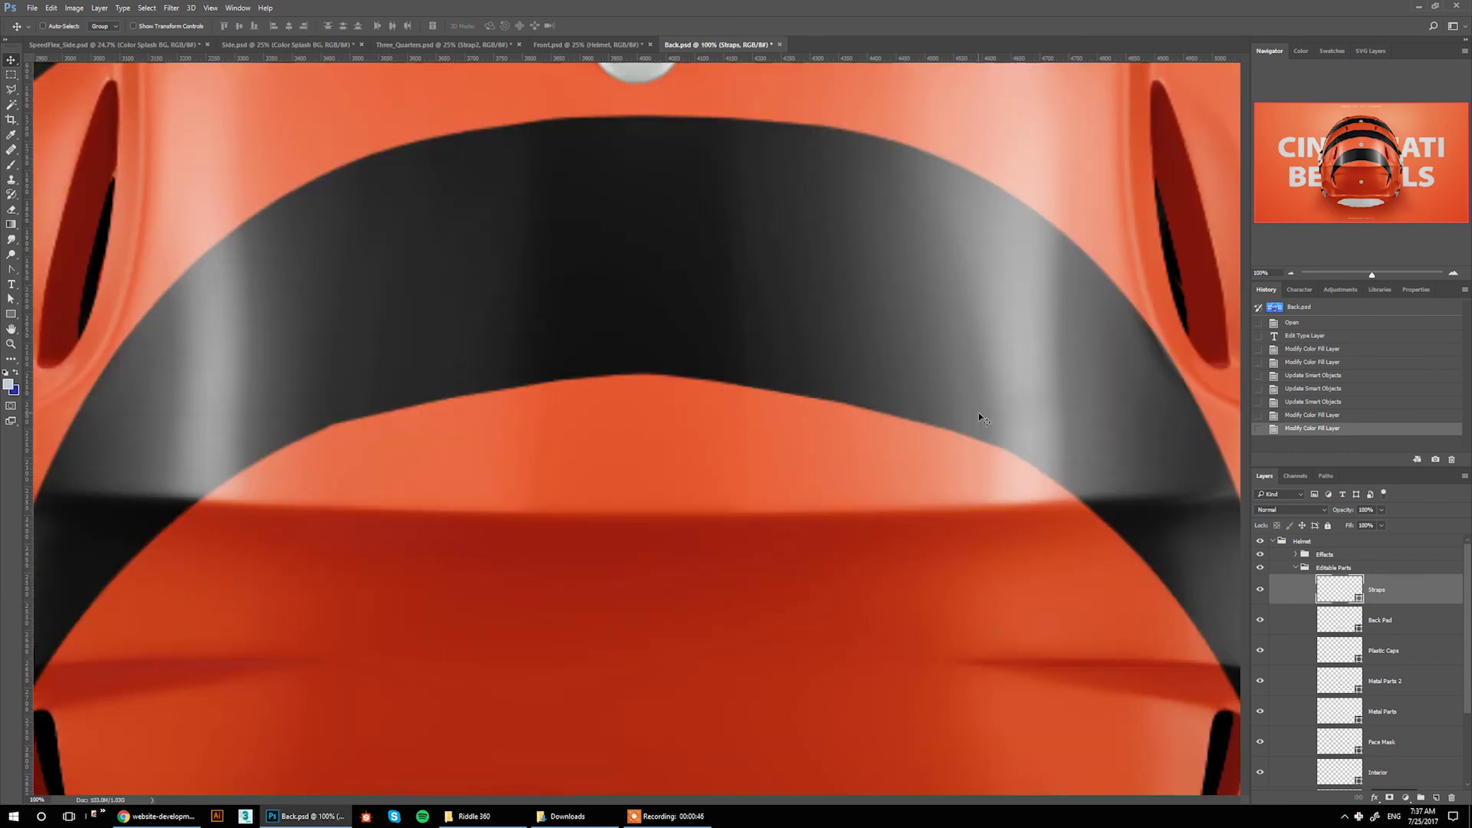
left_click_drag(1375, 186, 1387, 134)
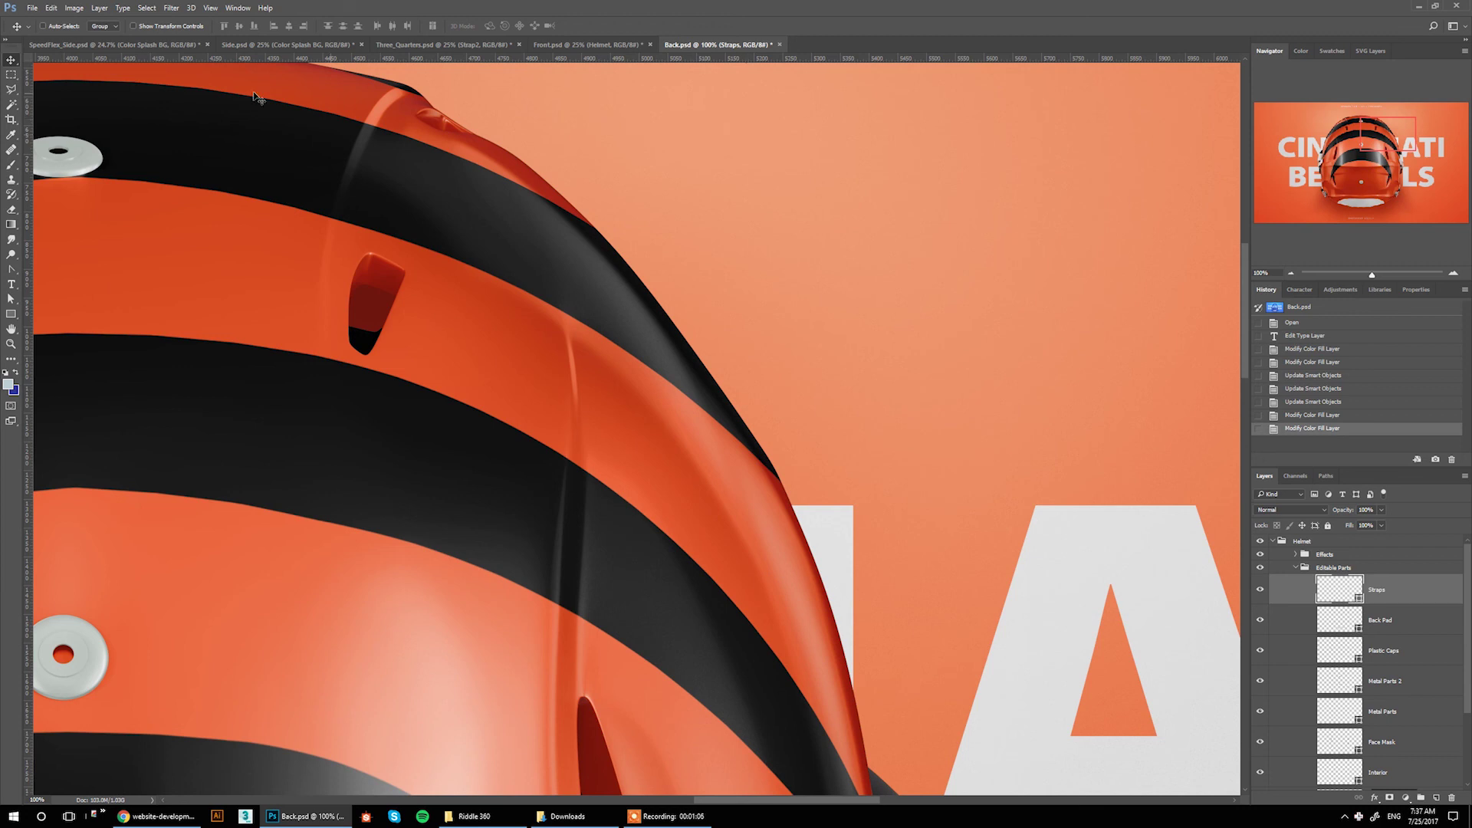
left_click(105, 46)
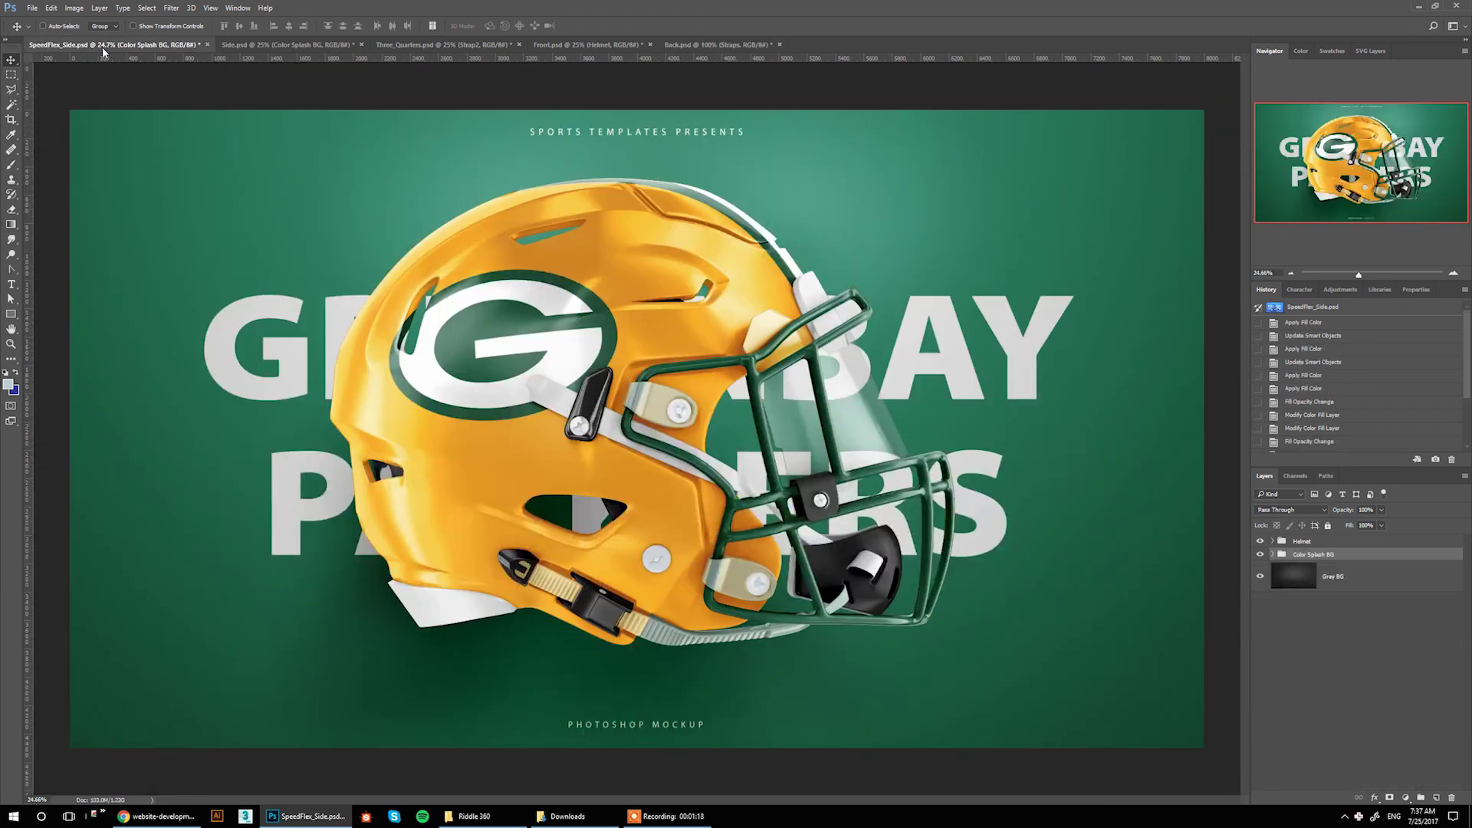